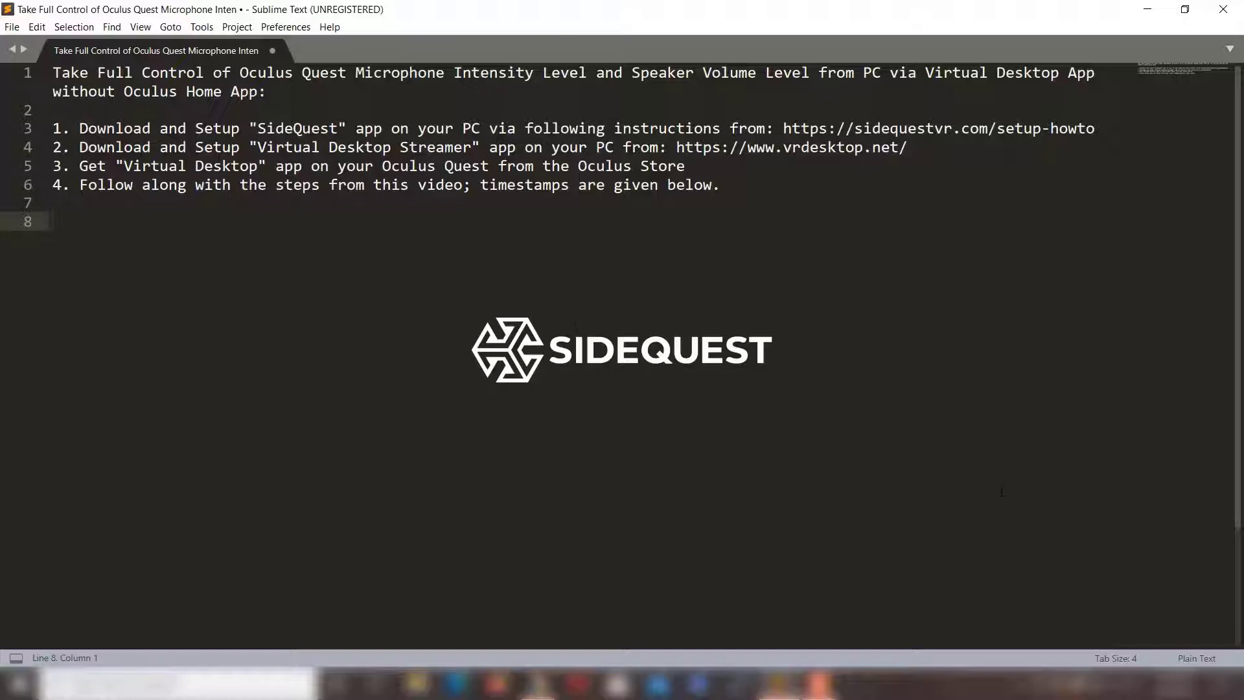
# Highlight SideQuest, Virtual Desktop Streamer and the Virtual Desktop app name in the notes.
pyautogui.doubleClick(299, 128)
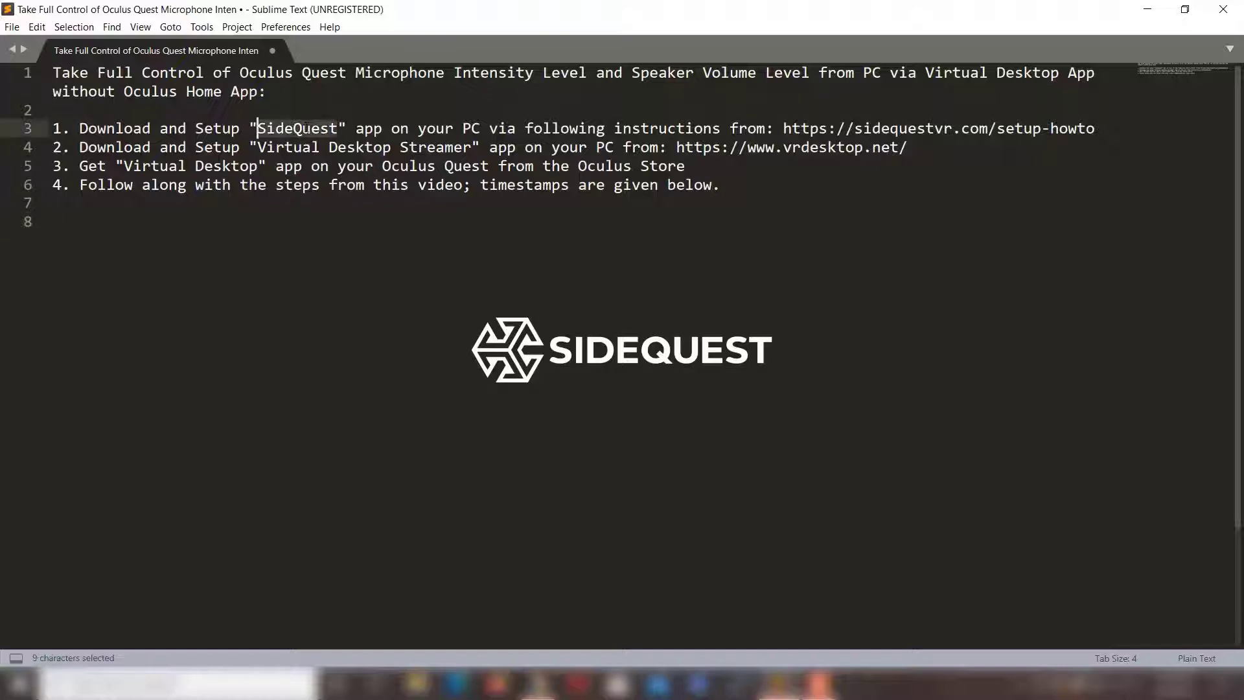
pyautogui.moveTo(258, 147); pyautogui.dragTo(472, 147)
pyautogui.click(398, 217)
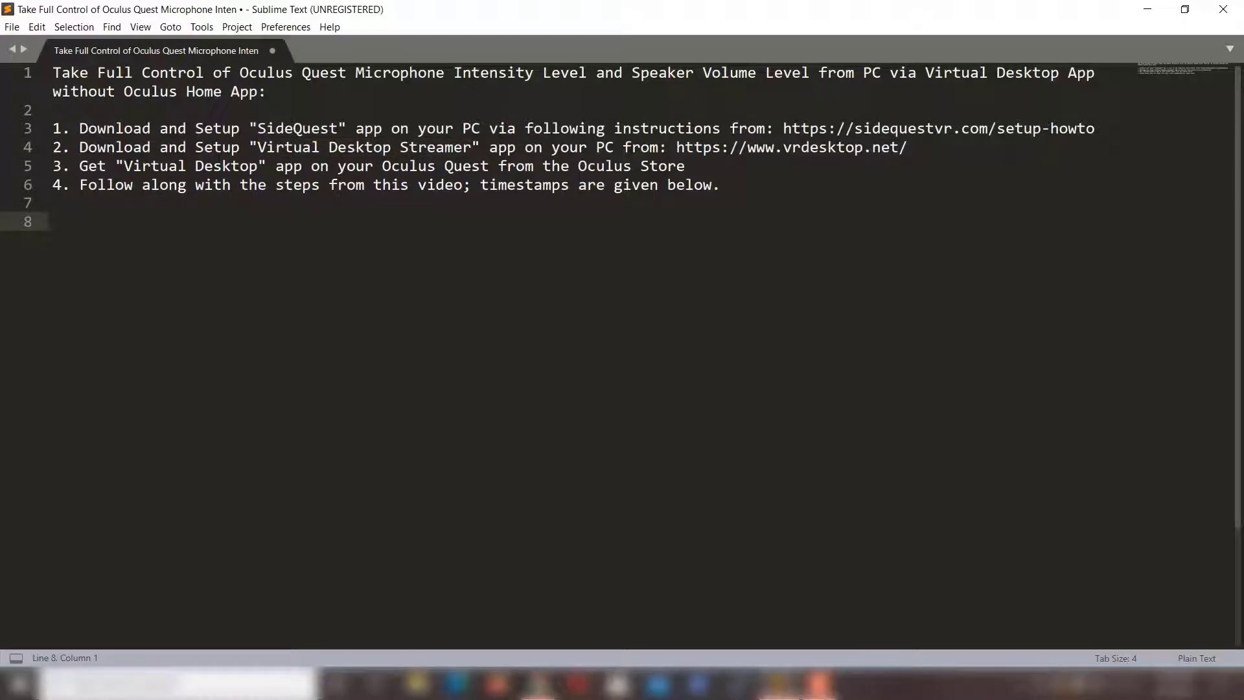
pyautogui.moveTo(123, 166); pyautogui.dragTo(241, 165)
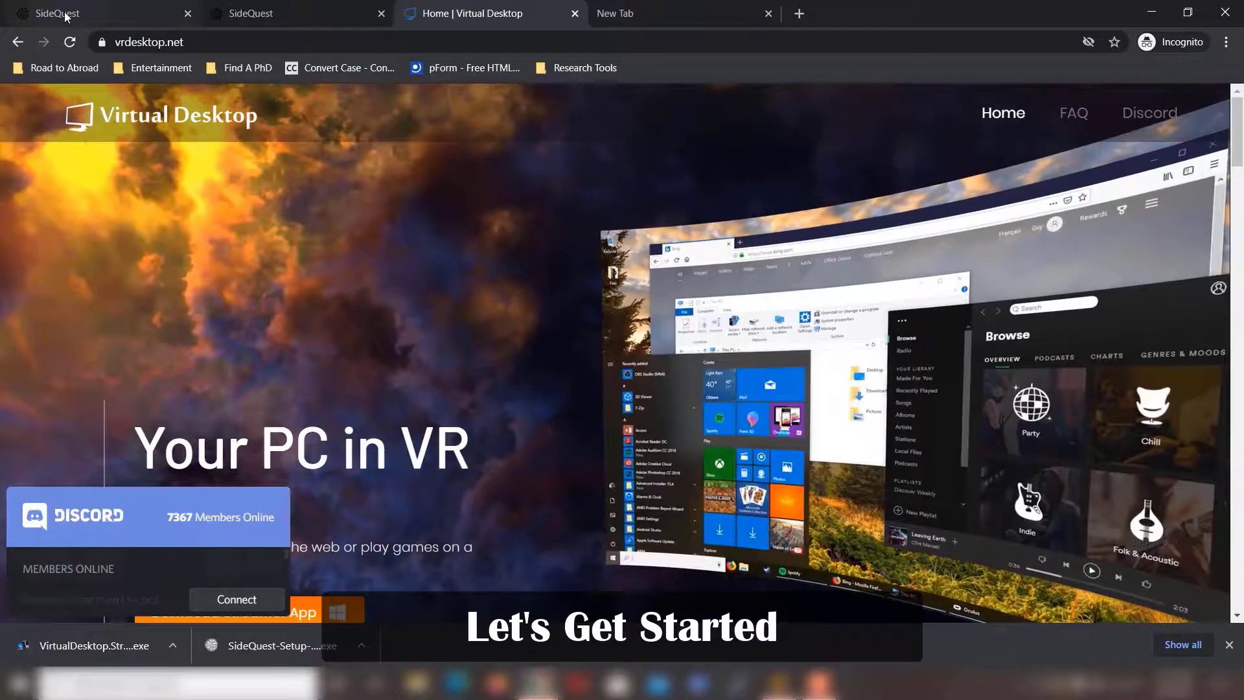
# Go to the SideQuest setup-howto tab, scroll to Step 2 and launch the downloaded SideQuest installer.
pyautogui.click(68, 12)
pyautogui.hotkey('ctrl', 'l')
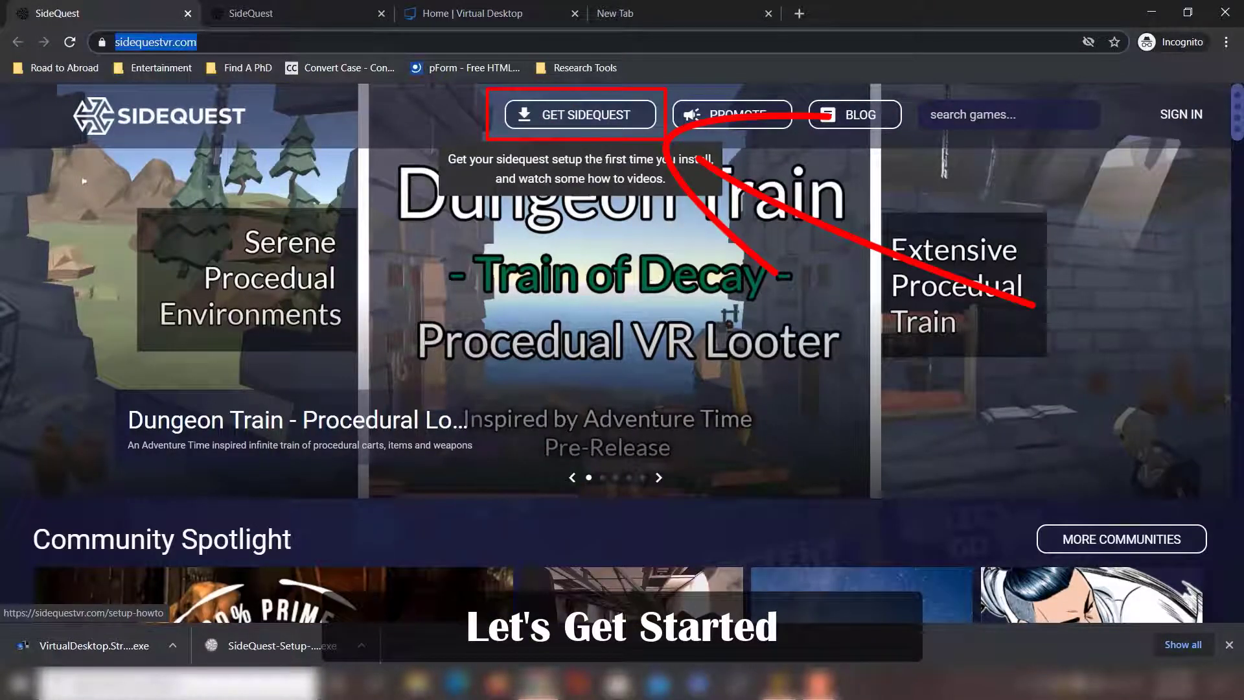
pyautogui.click(236, 15)
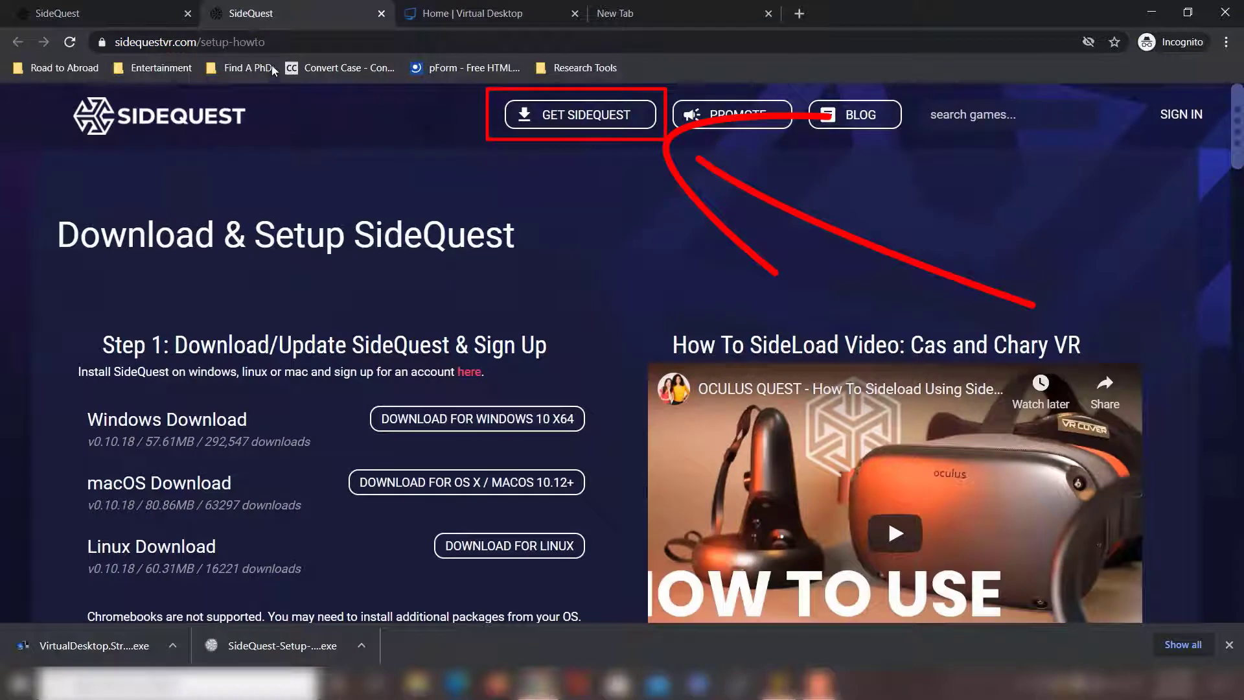
pyautogui.moveTo(267, 43); pyautogui.dragTo(197, 44)
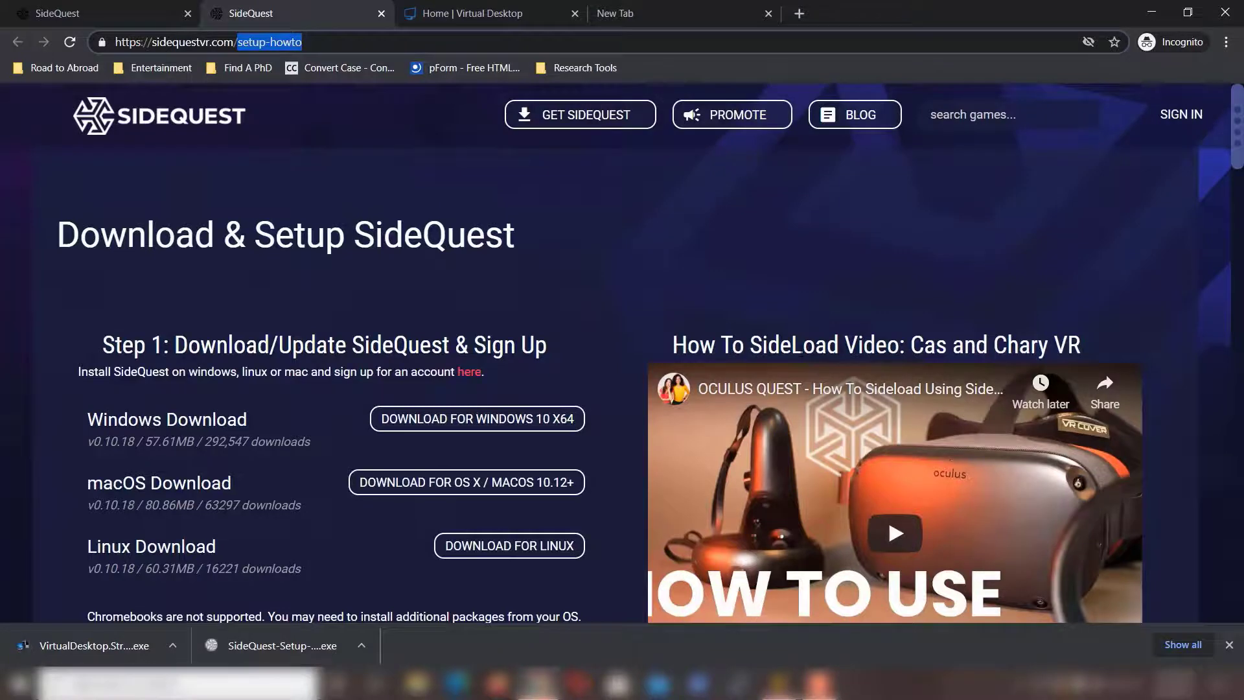
pyautogui.scroll(-1, 652, 354)
pyautogui.moveTo(911, 327); pyautogui.dragTo(1070, 327)
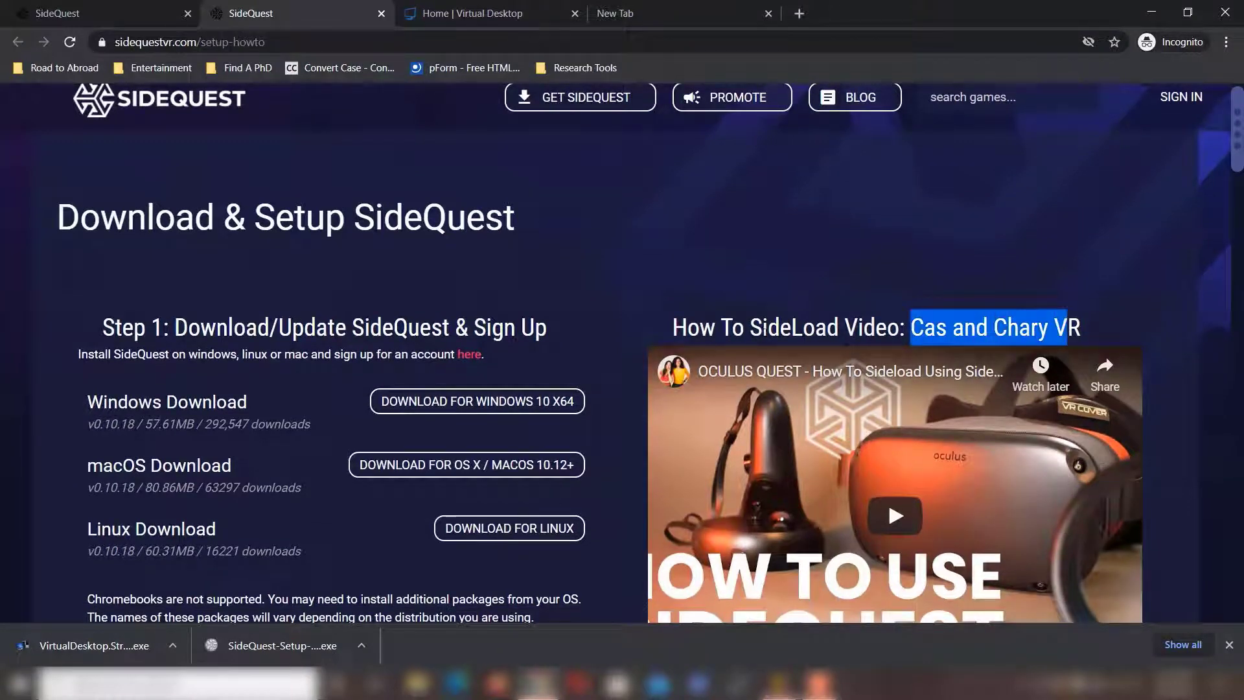
pyautogui.scroll(-2, 646, 358)
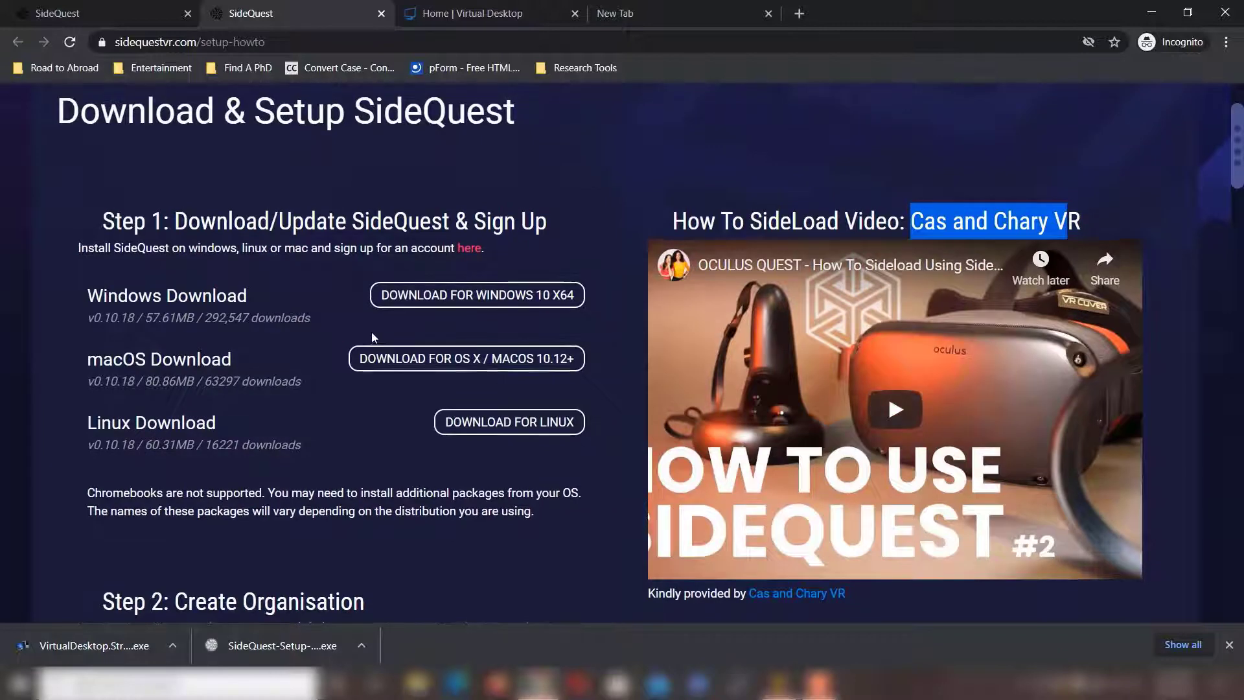
pyautogui.scroll(2, 371, 332)
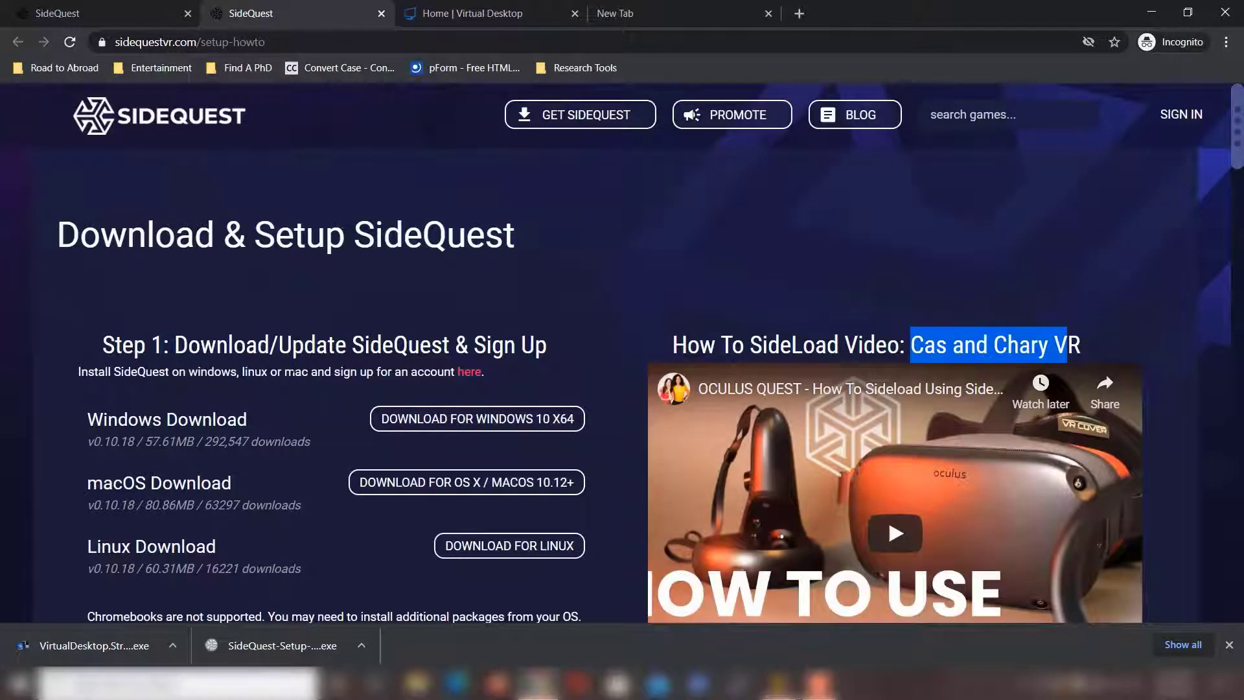
pyautogui.scroll(-3, 278, 576)
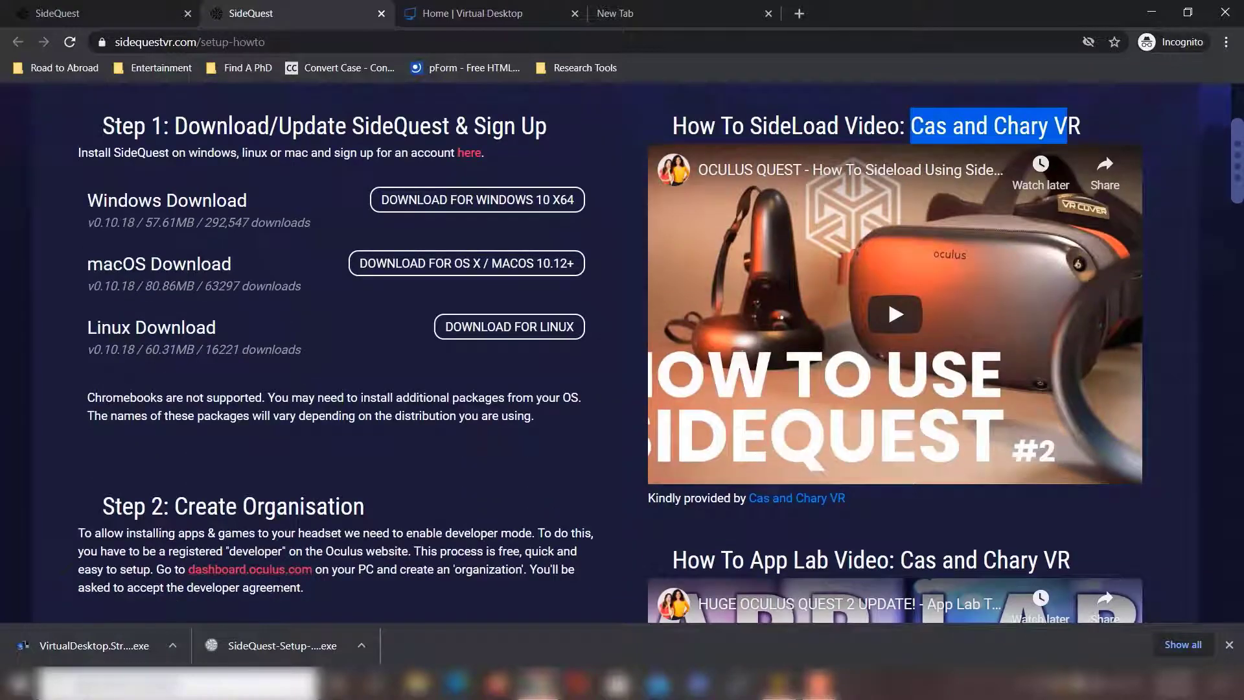
pyautogui.click(275, 654)
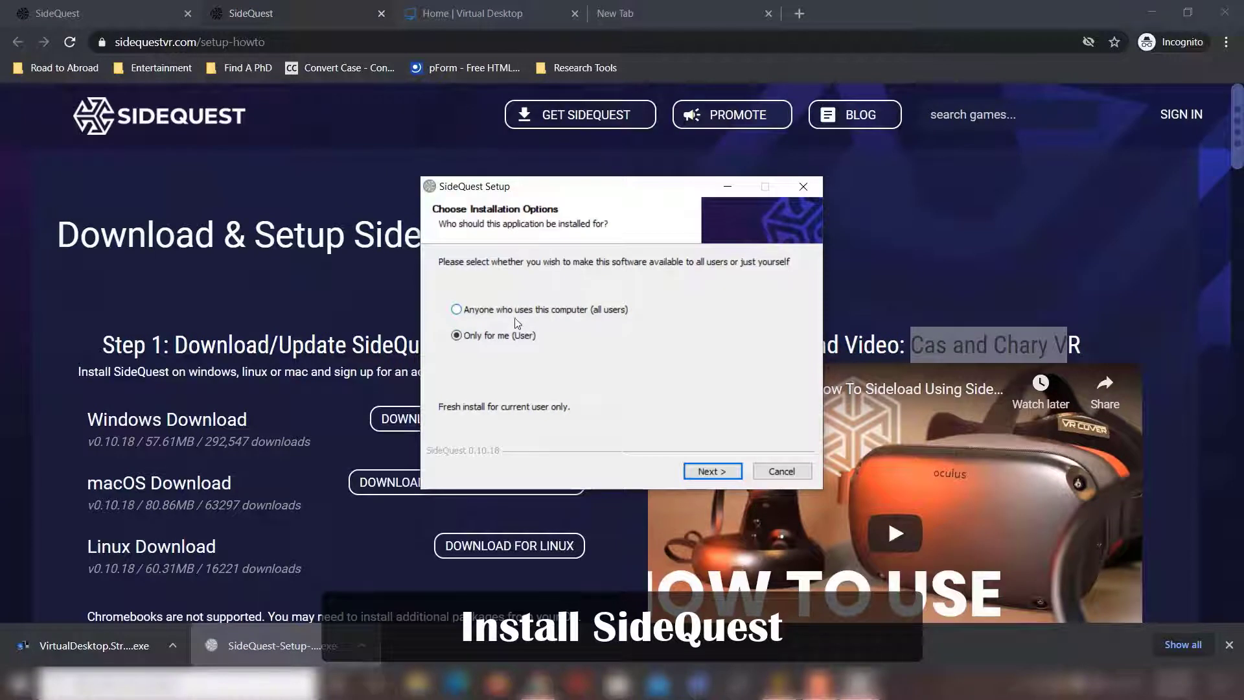
# Install SideQuest for the current user only into the default folder.
pyautogui.click(726, 476)
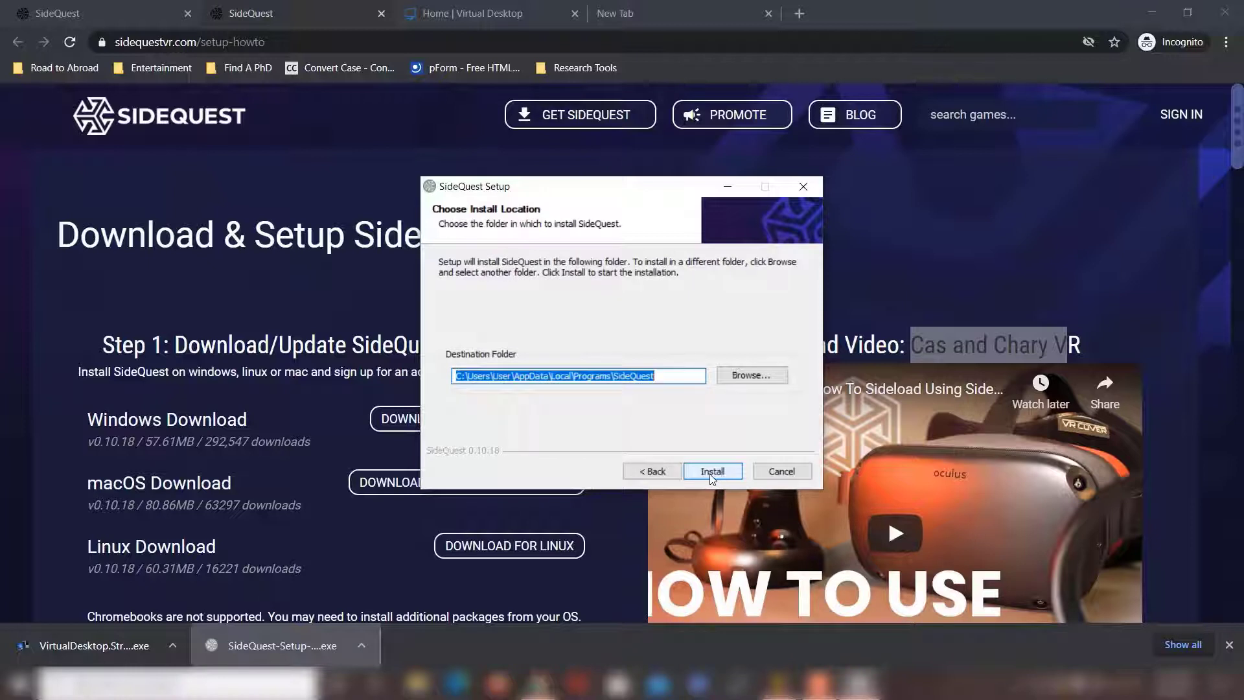
pyautogui.click(713, 472)
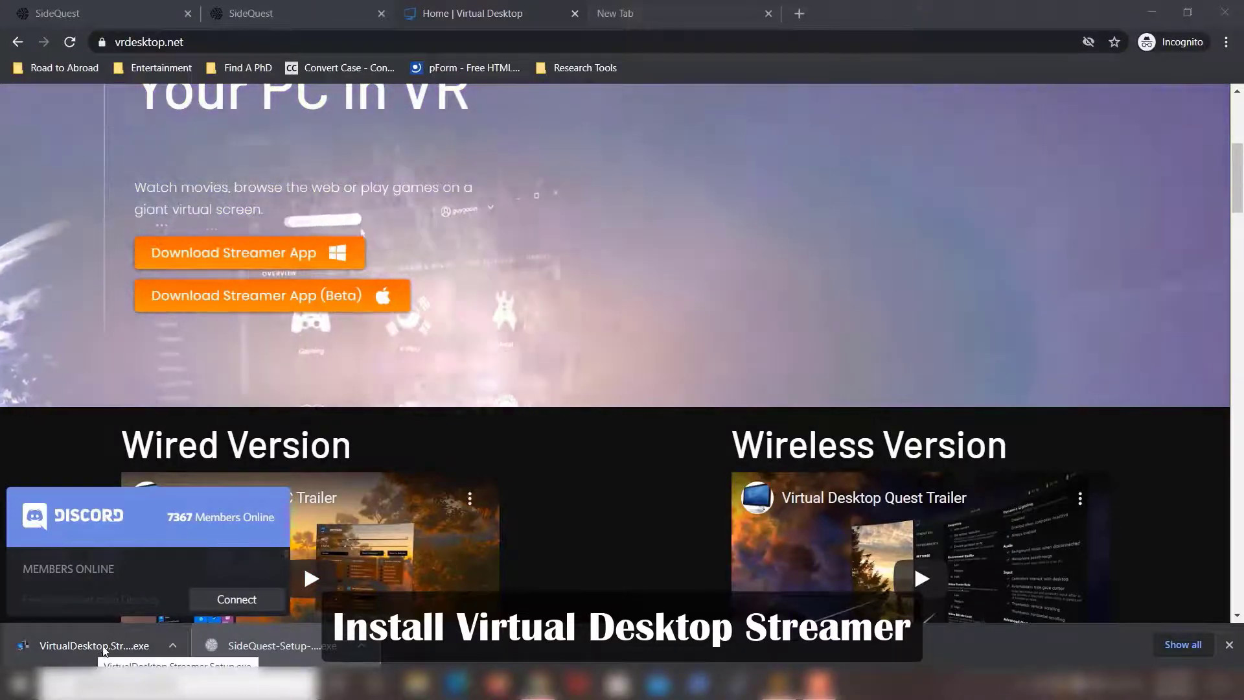
# Run the Virtual Desktop Streamer installer to completion without launching the Streamer.
pyautogui.click(104, 646)
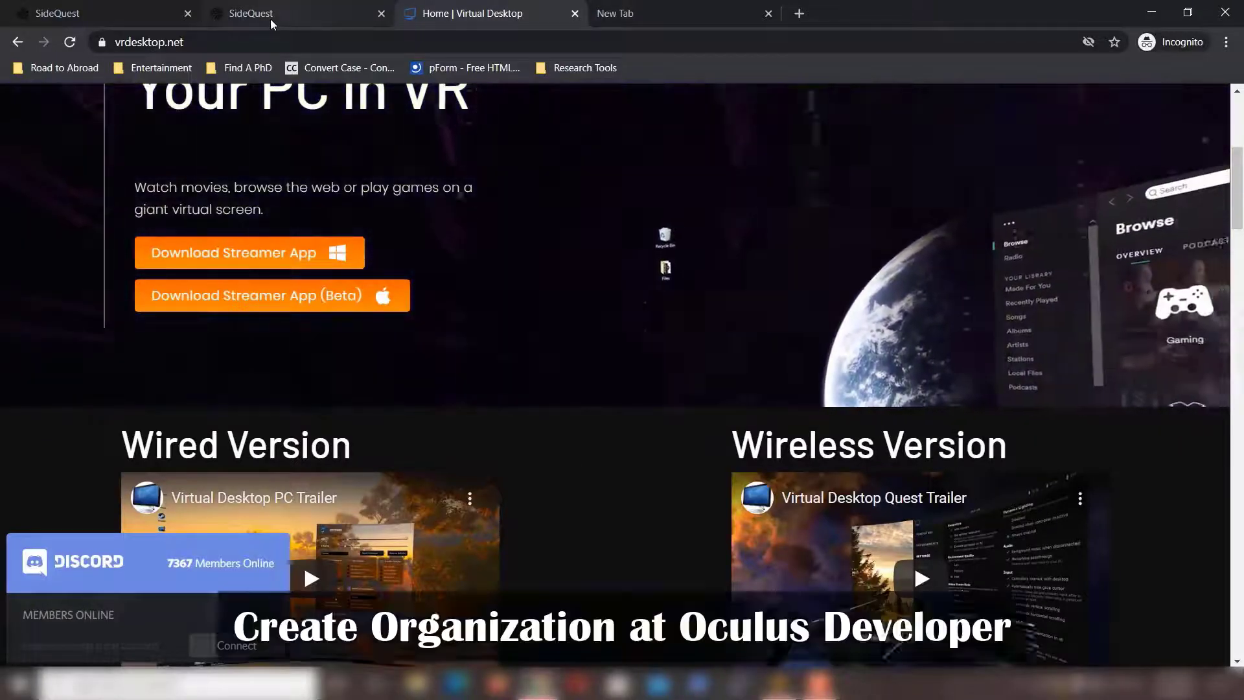
pyautogui.click(271, 16)
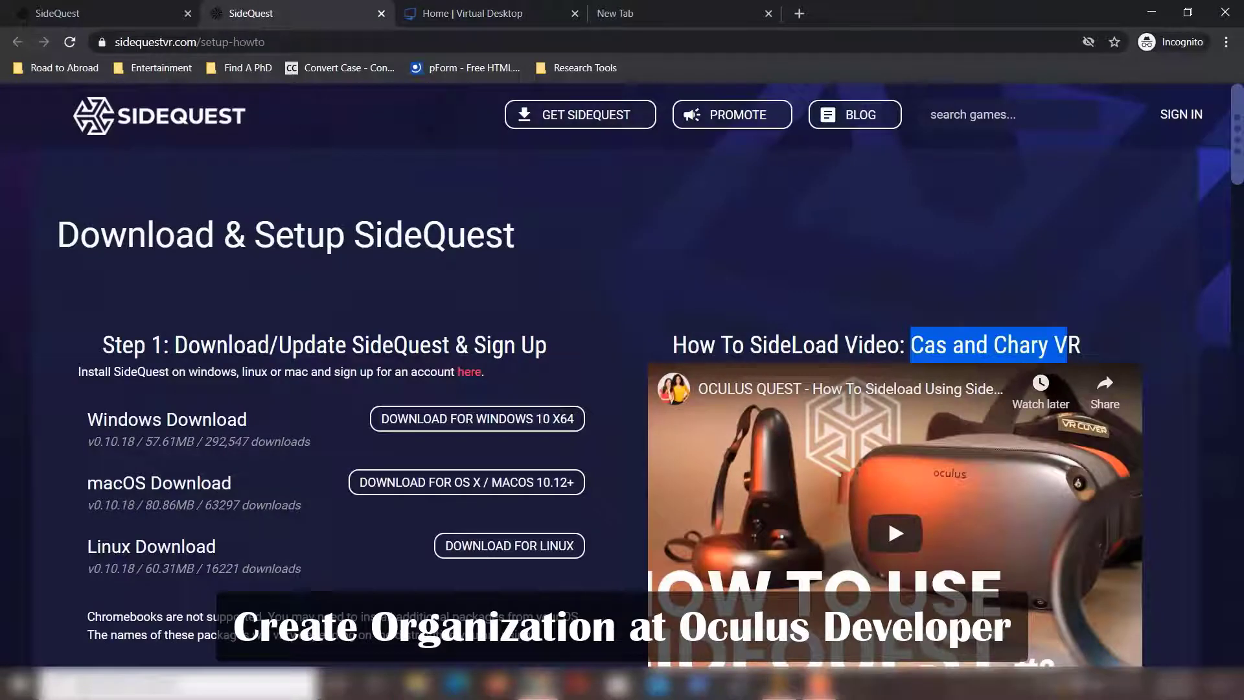
# Open Step 2's dashboard.oculus.com link in a new tab and start logging in.
pyautogui.moveTo(267, 42); pyautogui.dragTo(198, 41)
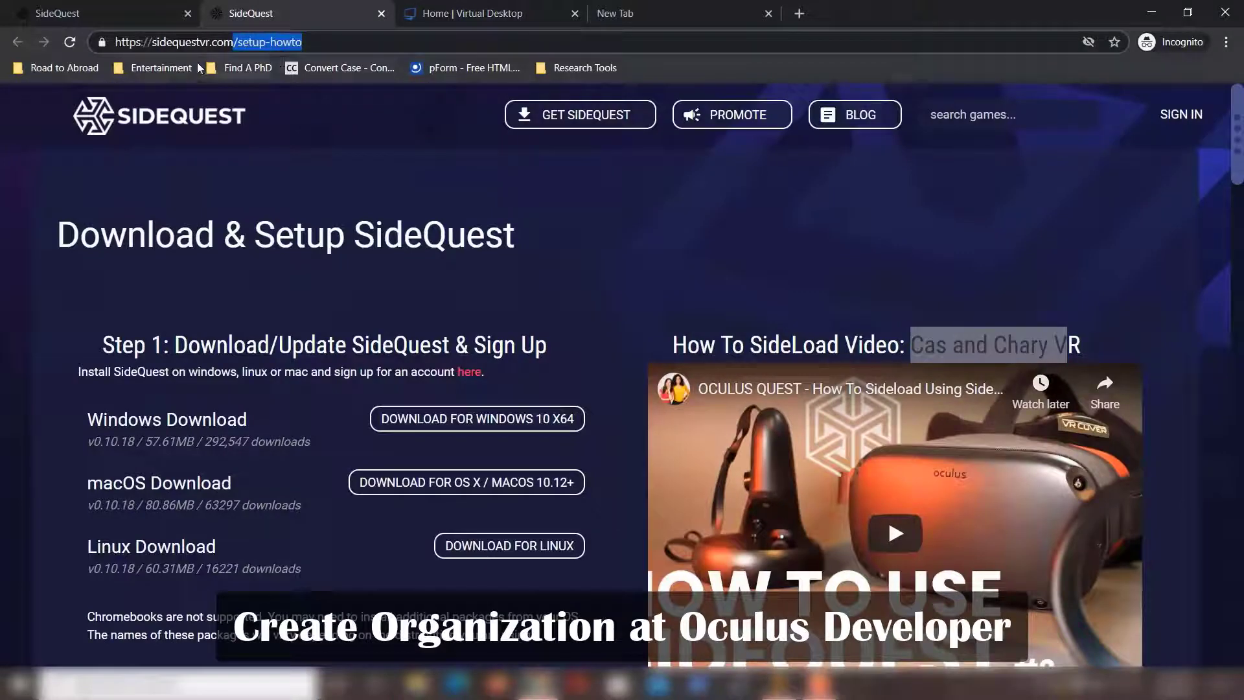
pyautogui.scroll(-6, 622, 383)
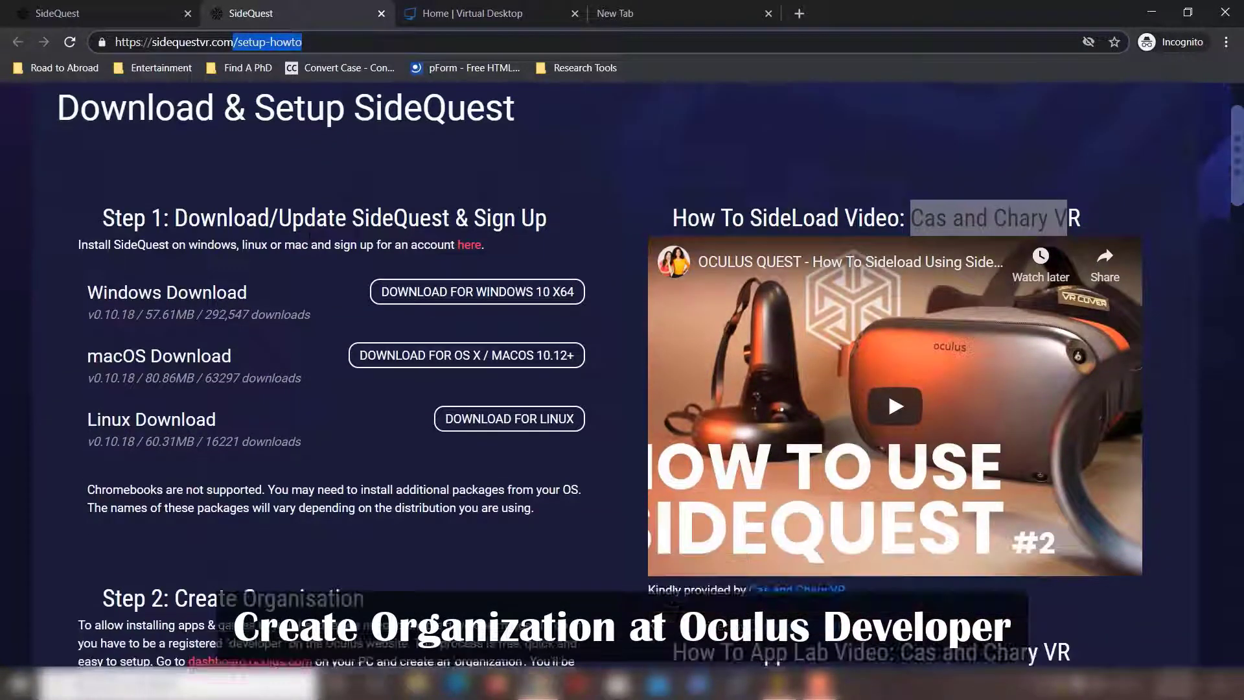
pyautogui.scroll(-2, 291, 278)
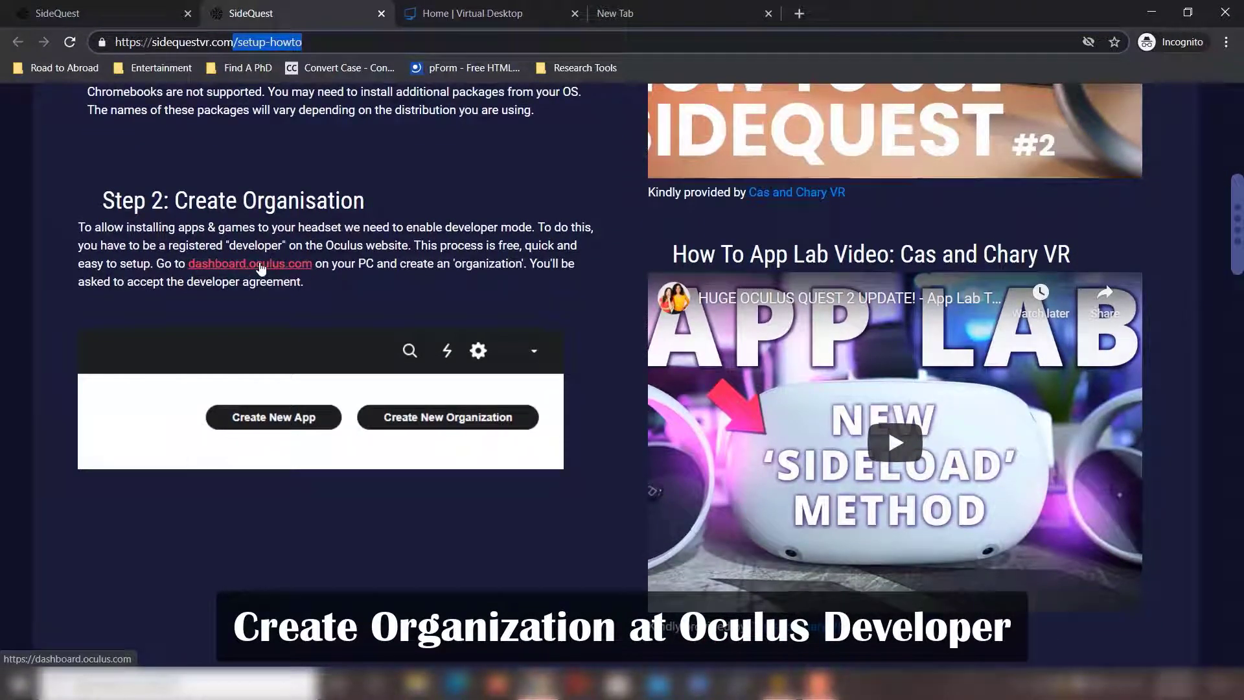
pyautogui.middleClick(276, 264)
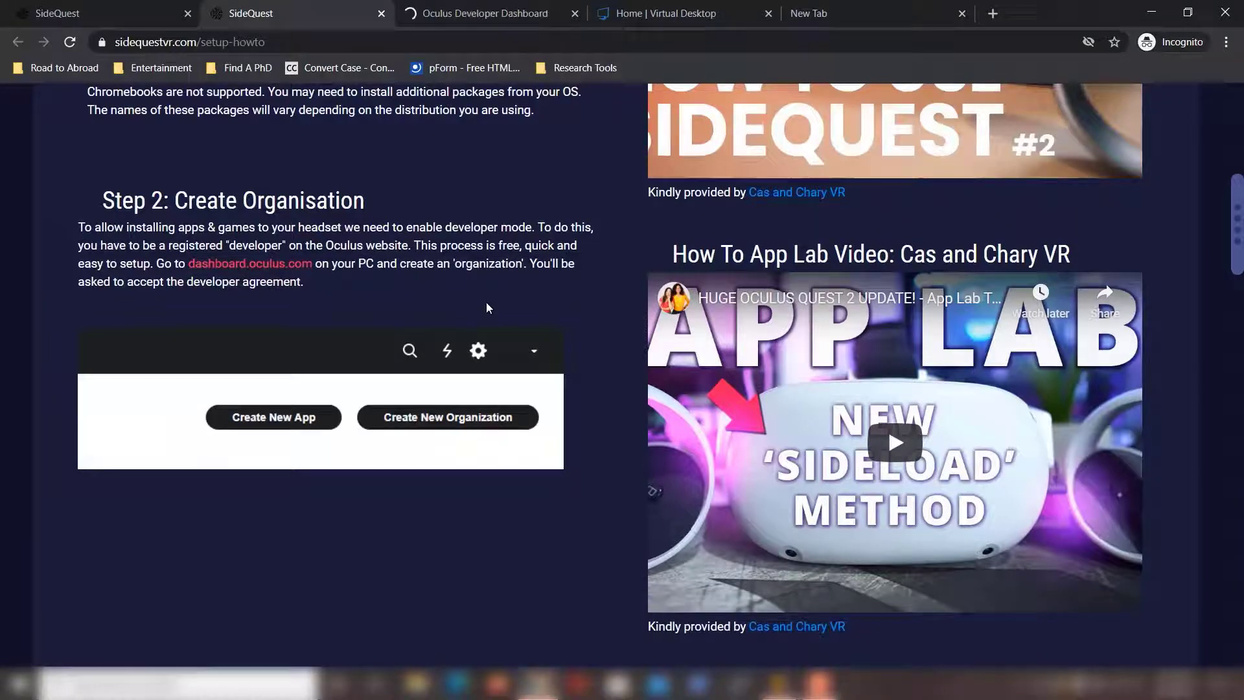
pyautogui.click(516, 18)
pyautogui.click(640, 253)
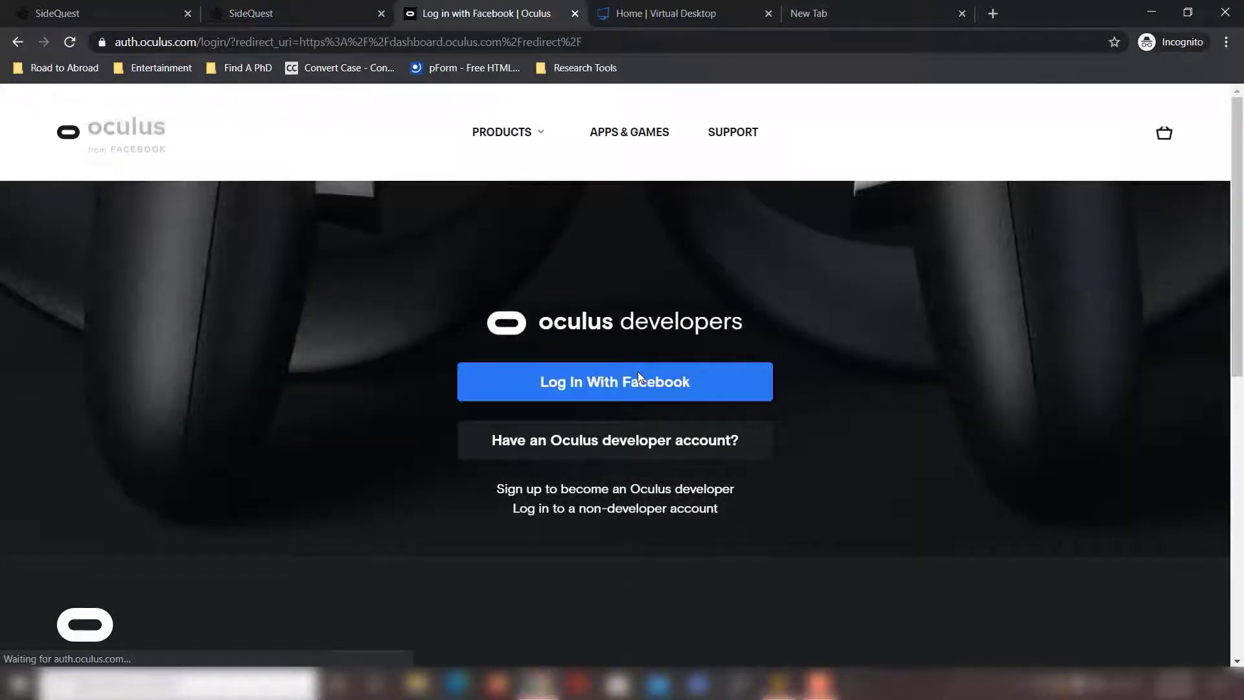
# Sign in to the Oculus Developer Dashboard via Facebook and open the organization list.
pyautogui.click(668, 394)
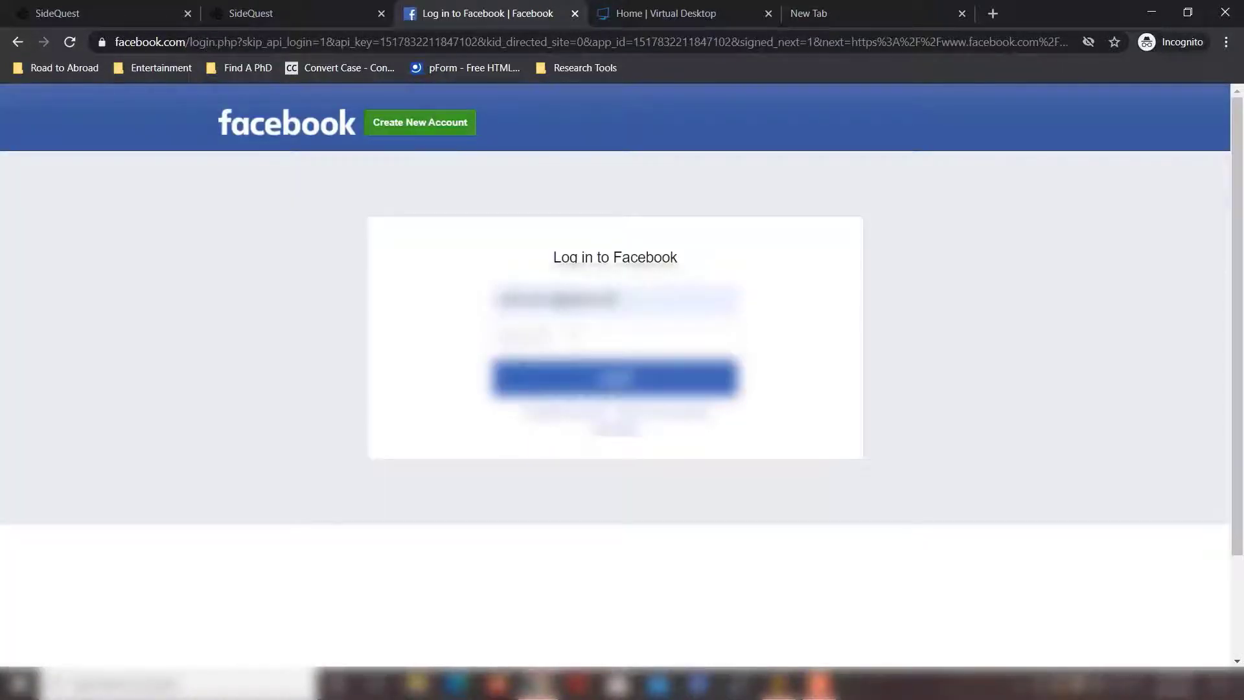
pyautogui.press('Return')
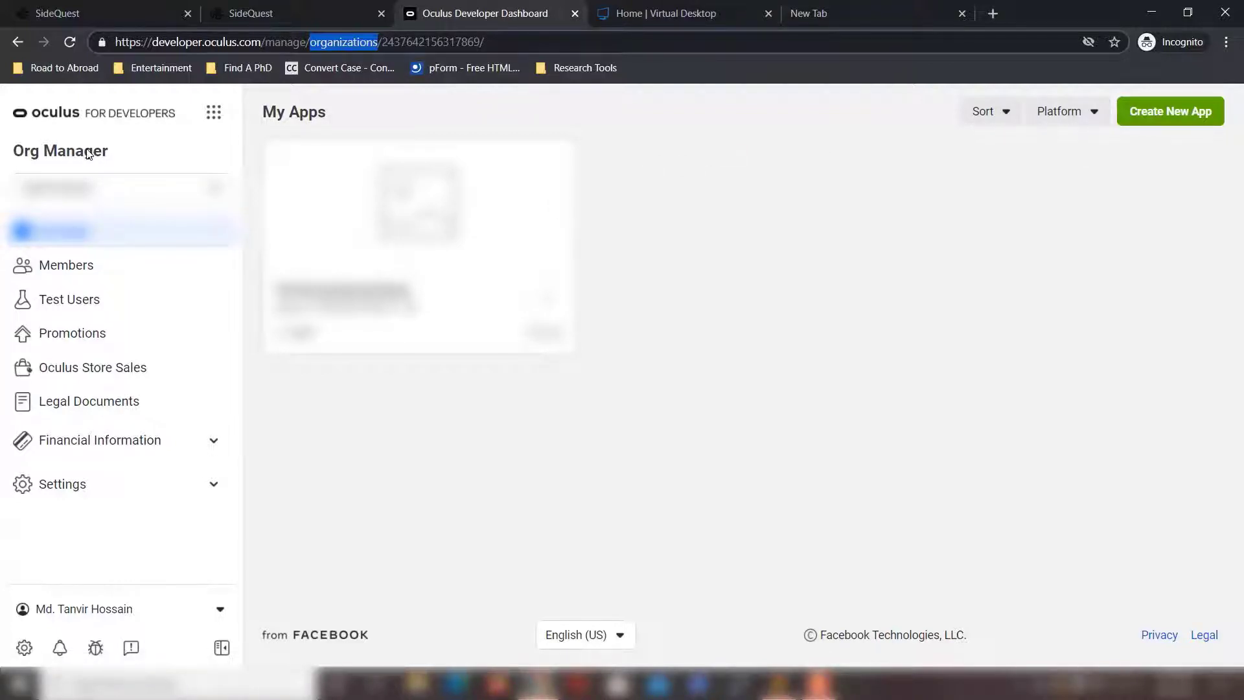
pyautogui.click(214, 189)
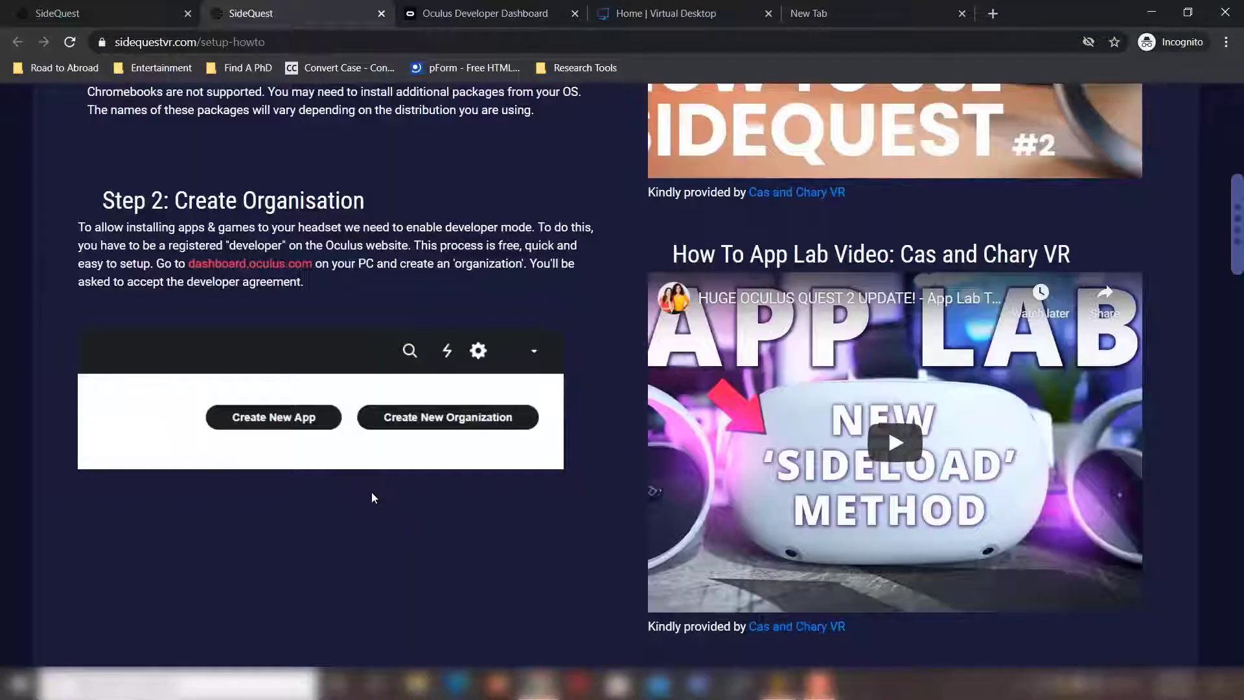
pyautogui.scroll(-4, 372, 498)
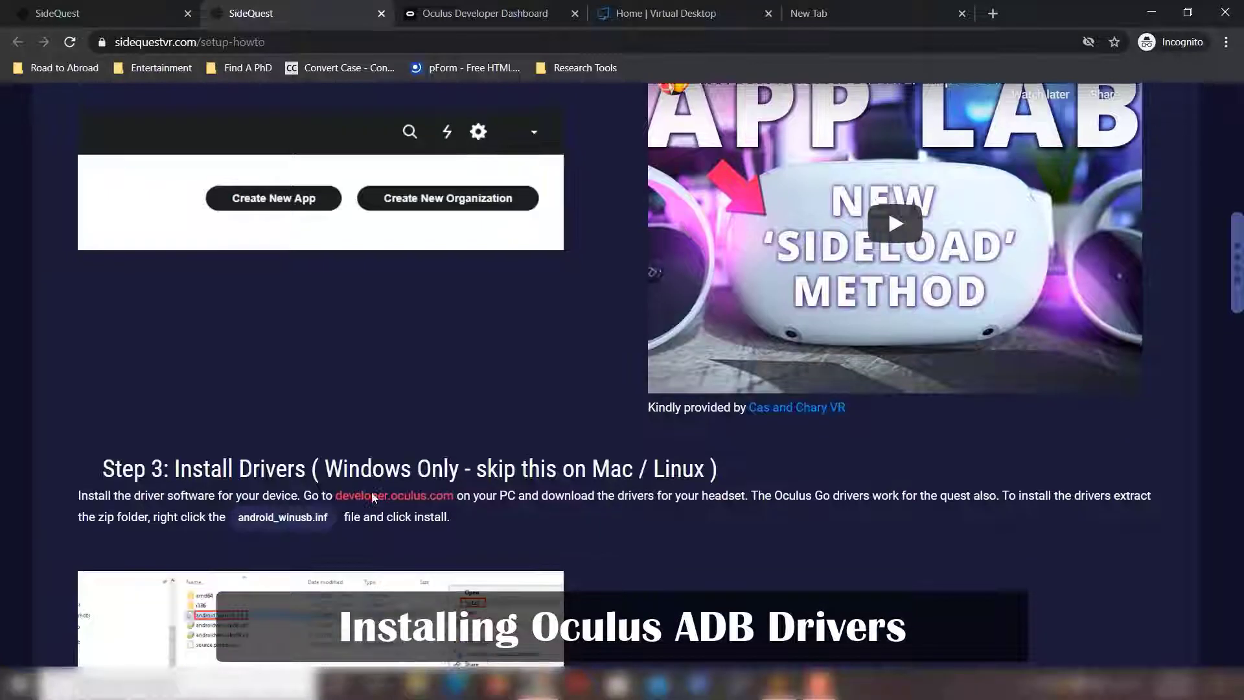
# Open the Oculus ADB Drivers page from Step 3, accept the license and download the zip.
pyautogui.scroll(-2, 373, 498)
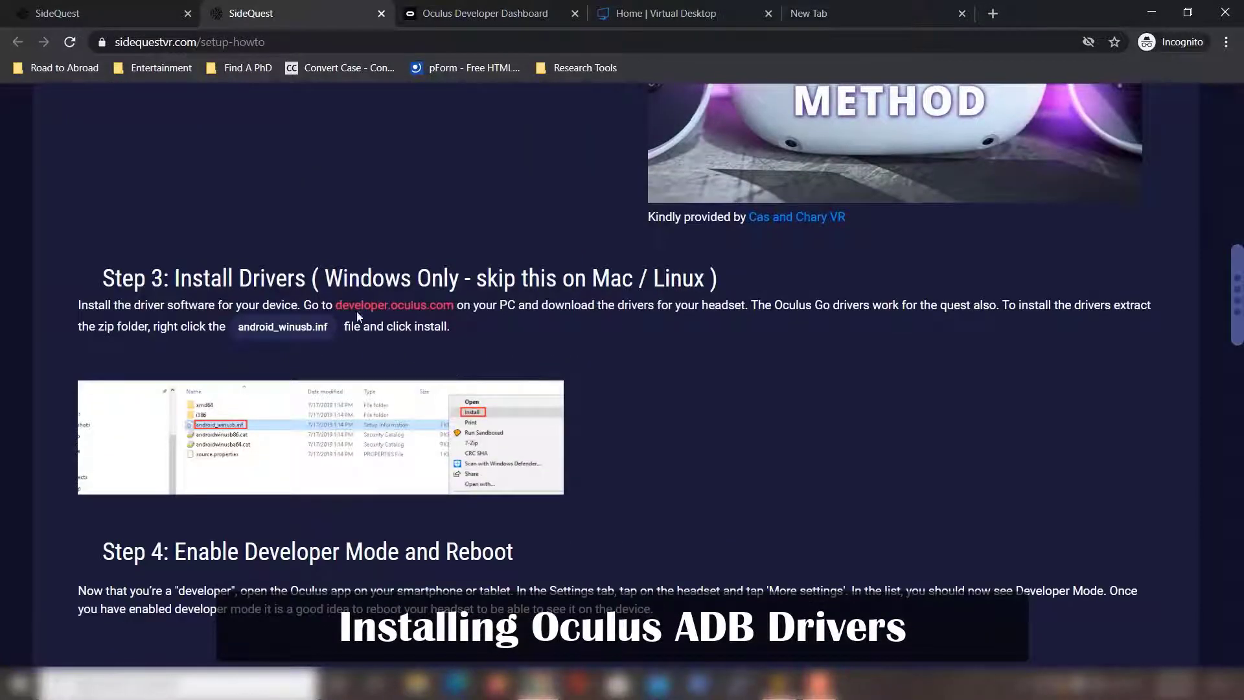
pyautogui.scroll(-1, 388, 305)
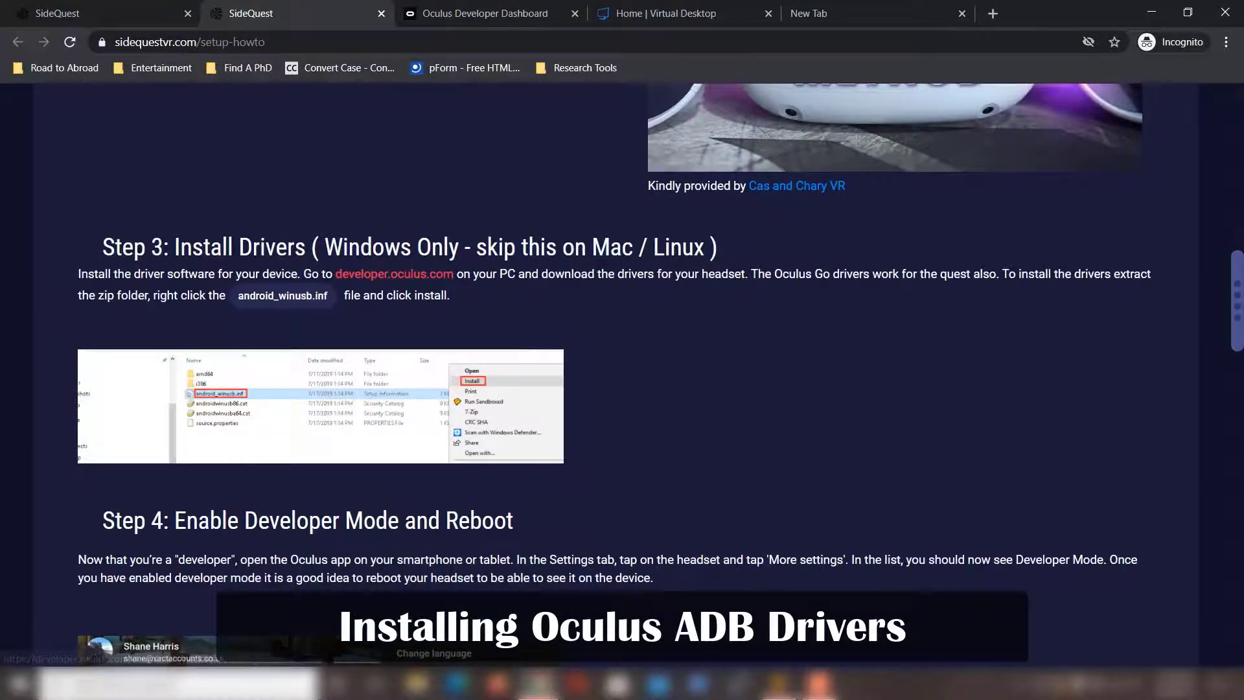
pyautogui.click(407, 280)
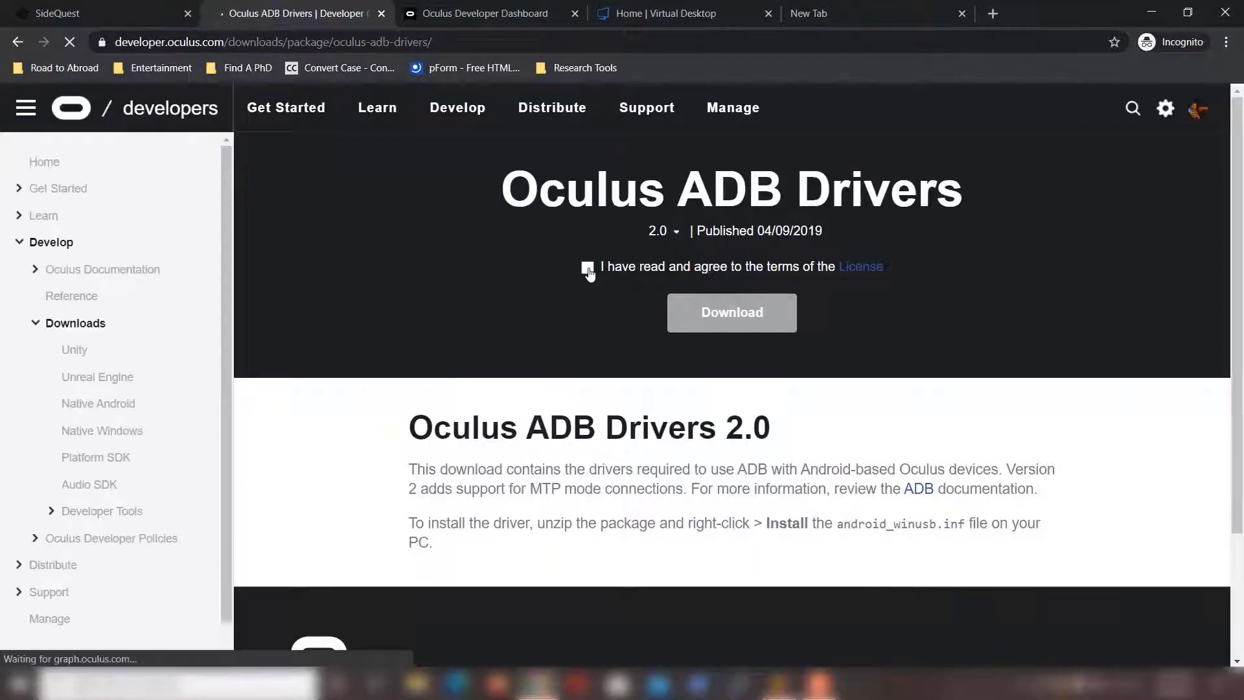
pyautogui.click(588, 268)
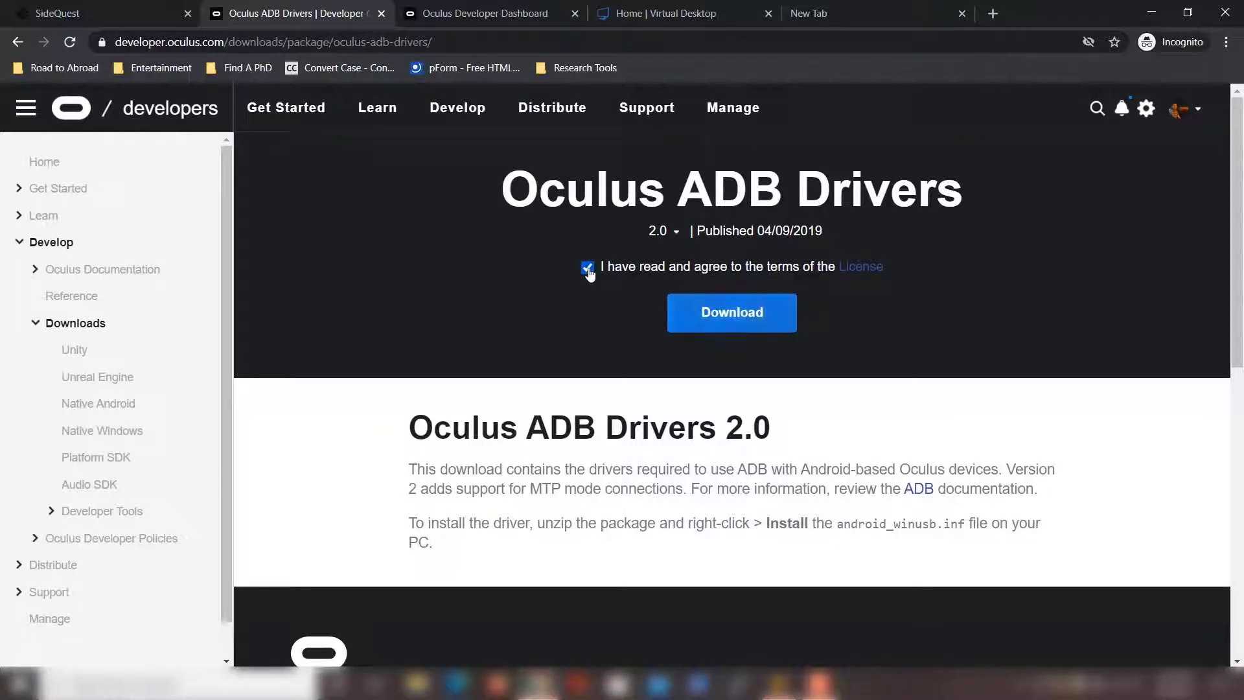
pyautogui.click(751, 318)
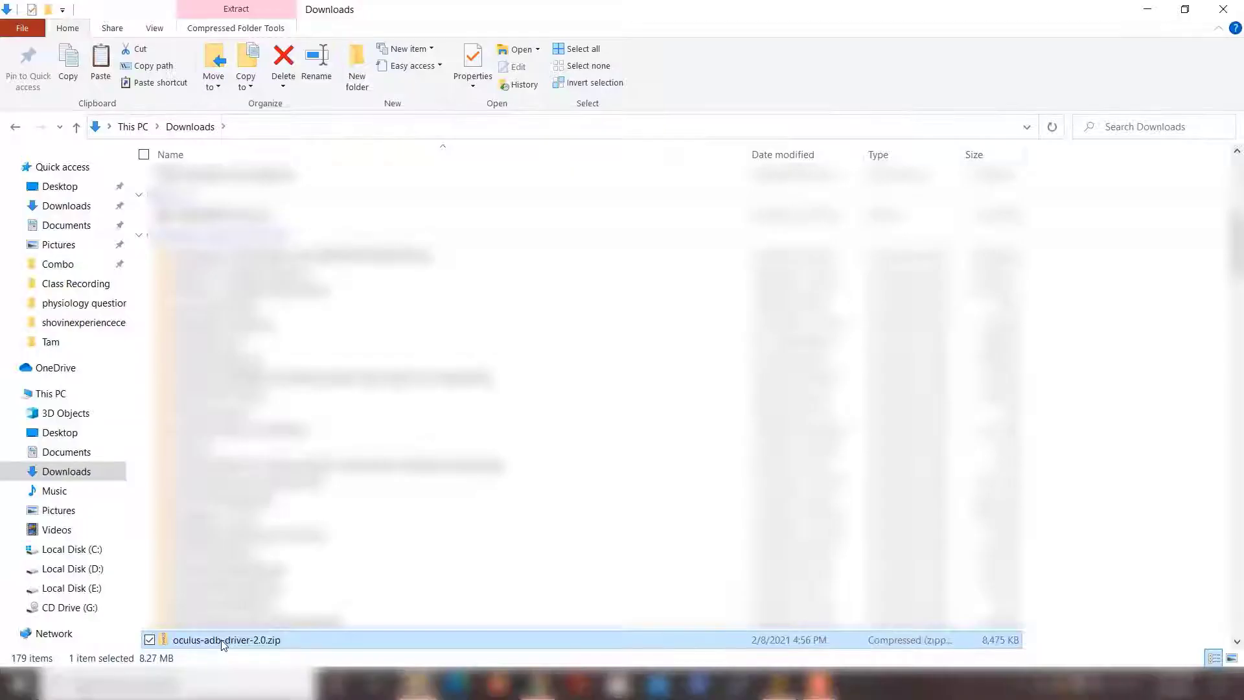
# Extract the Oculus ADB driver zip and open its oculus-go-adb-driver-2.0 > usb_driver folder.
pyautogui.rightClick(223, 640)
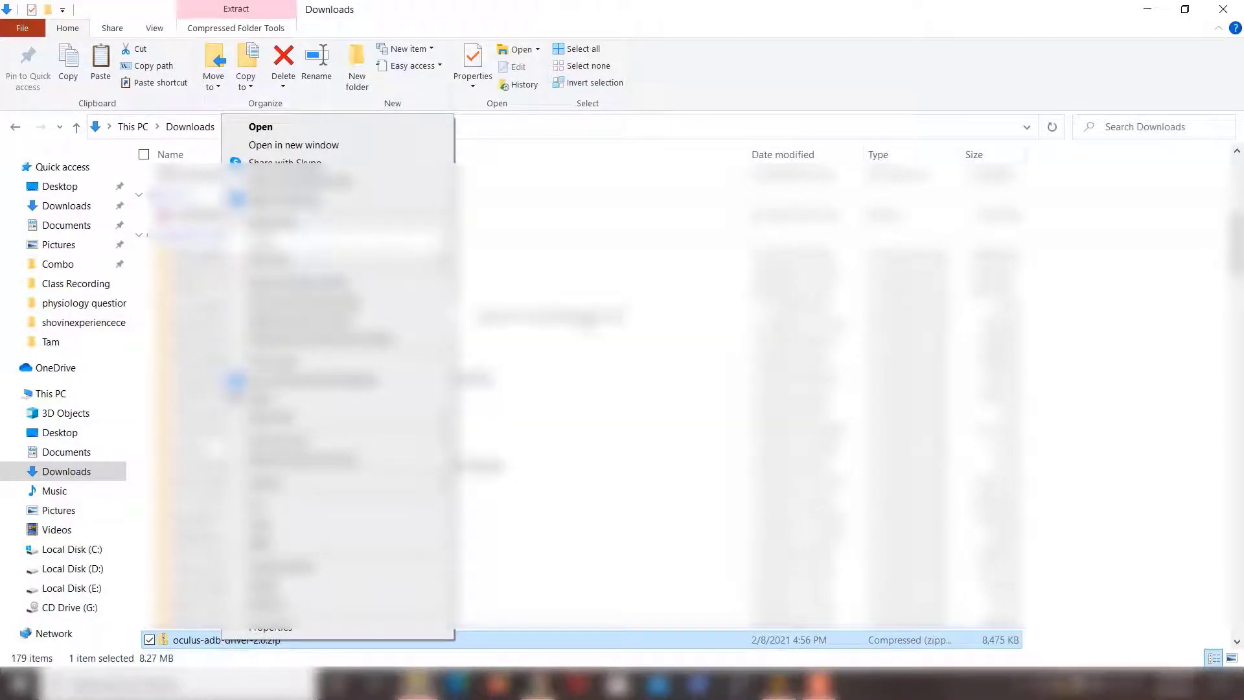
pyautogui.press('Return')
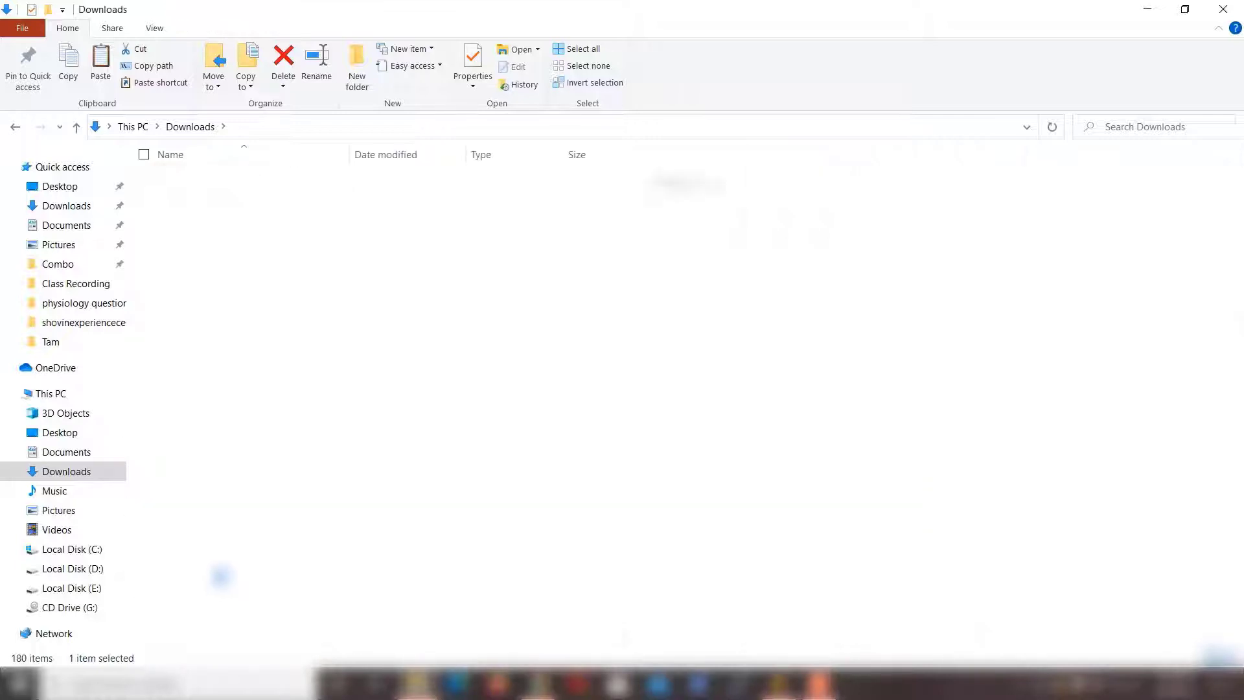
pyautogui.doubleClick(227, 184)
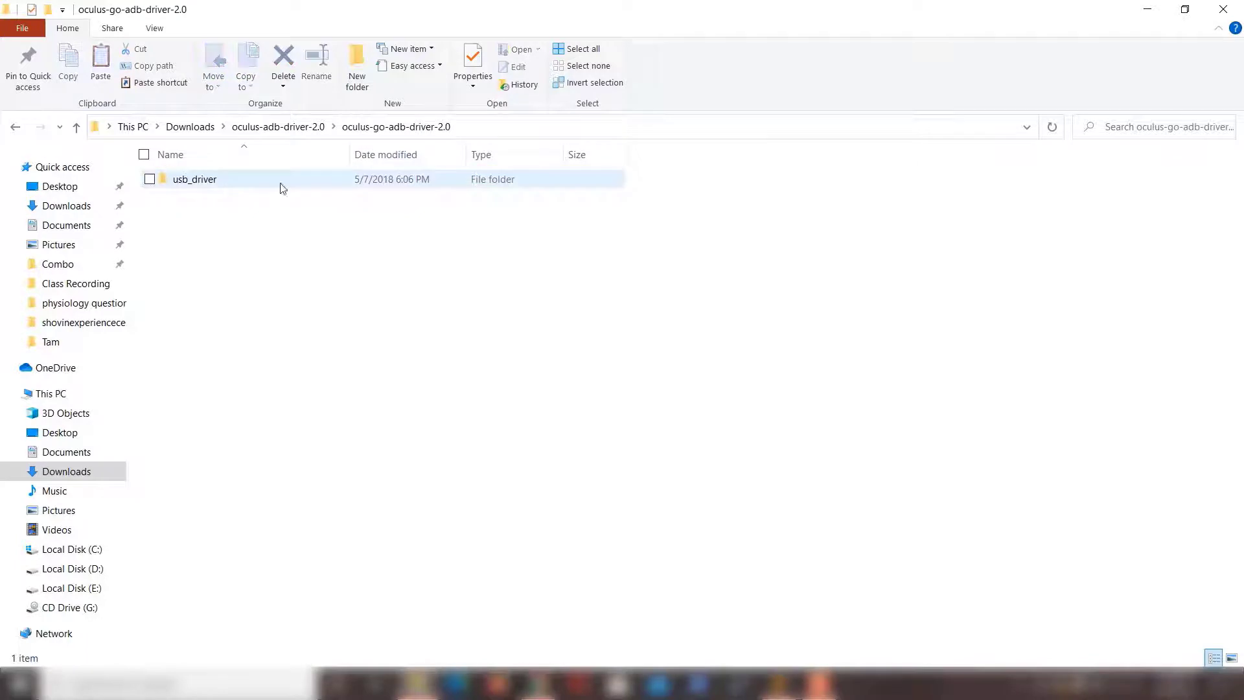
pyautogui.doubleClick(230, 186)
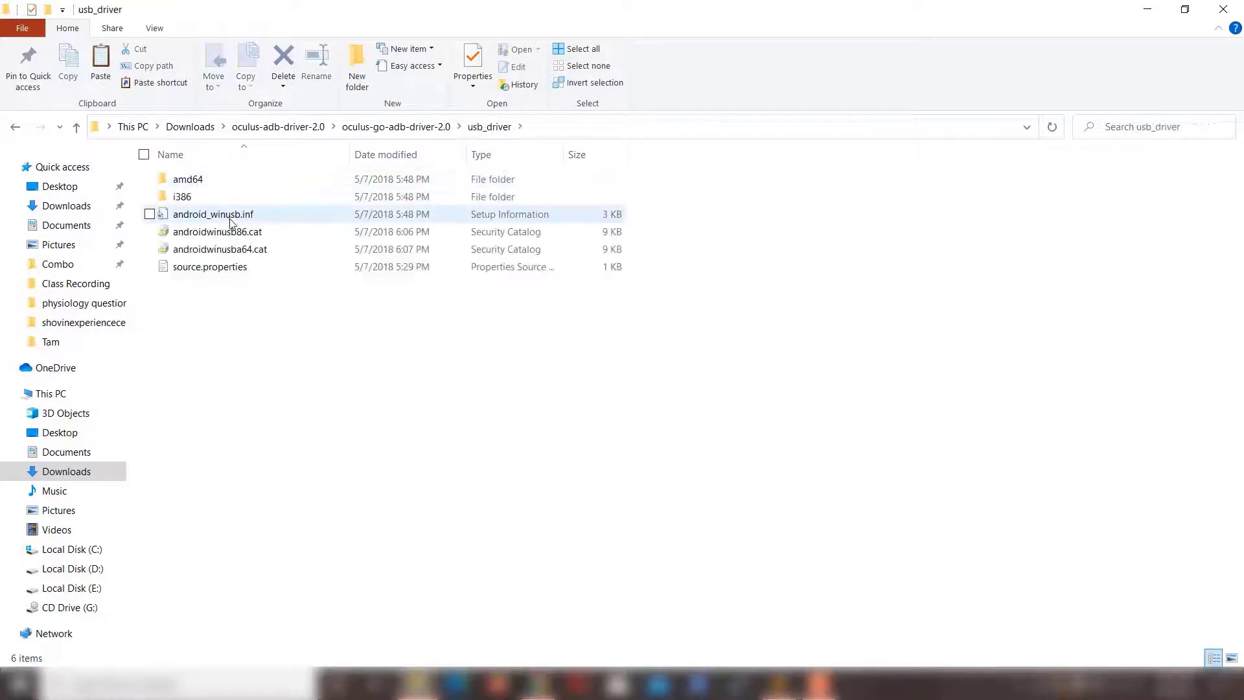
# Install android_winusb.inf, confirm the Oculus device software, then return to Chrome.
pyautogui.rightClick(220, 221)
pyautogui.rightClick(217, 221)
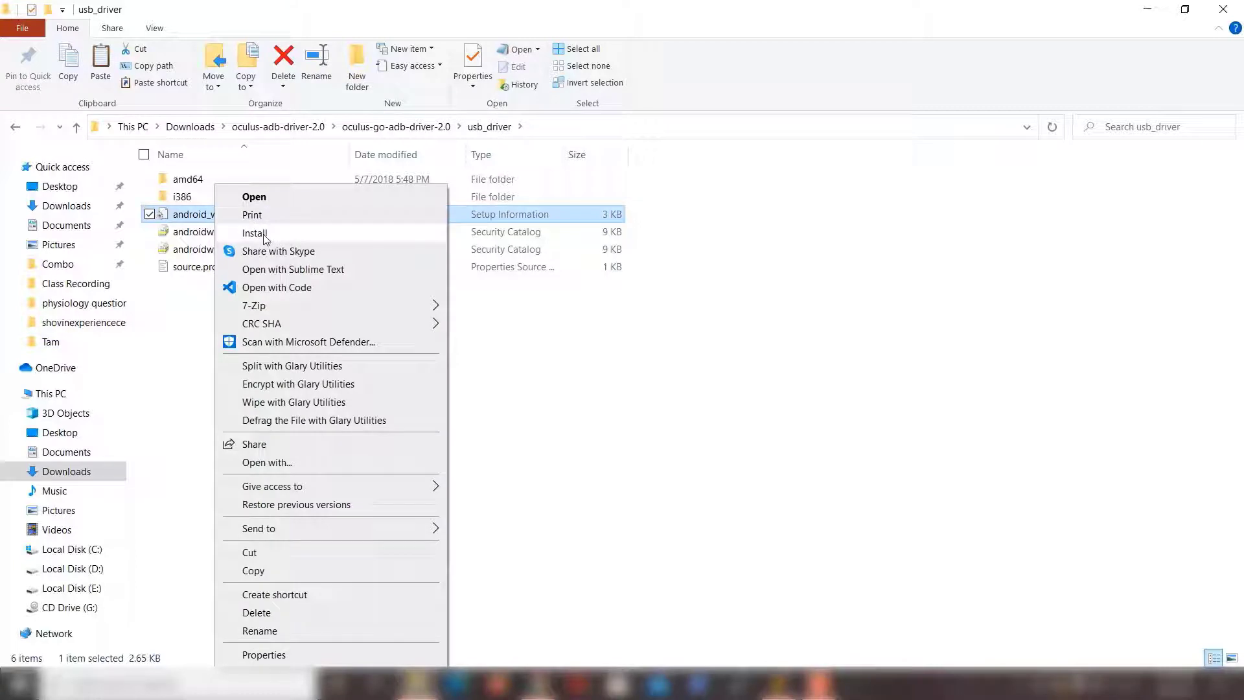
pyautogui.click(254, 233)
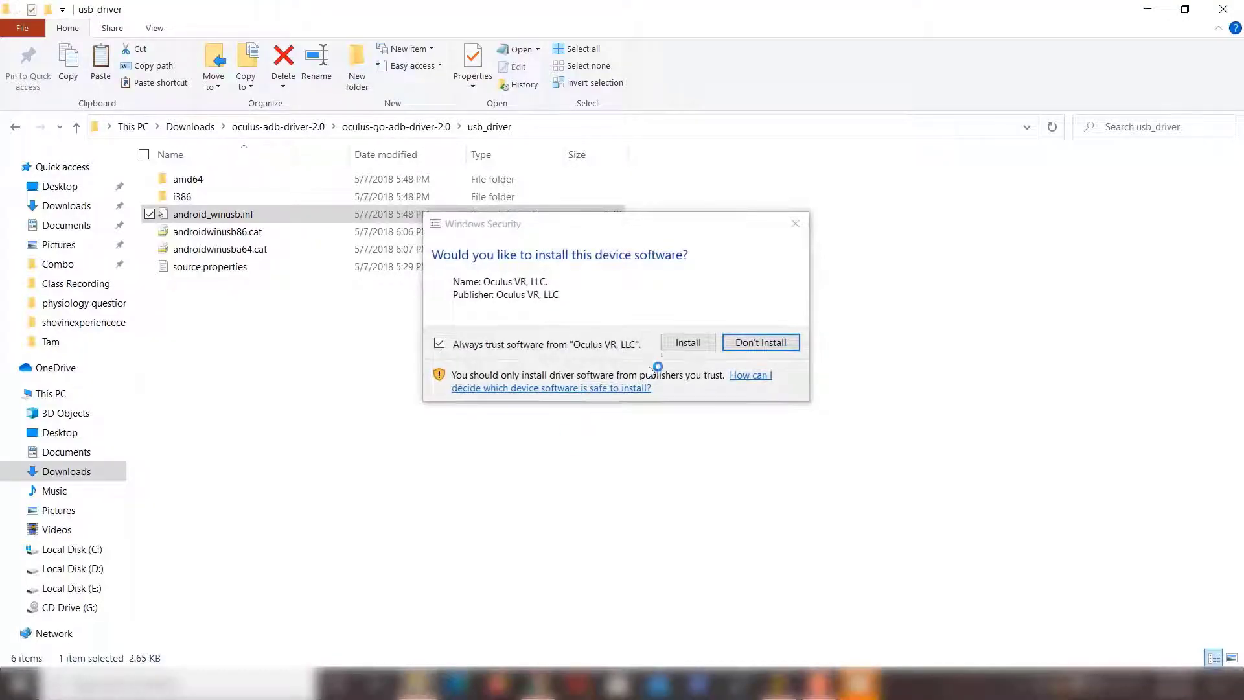
pyautogui.click(672, 346)
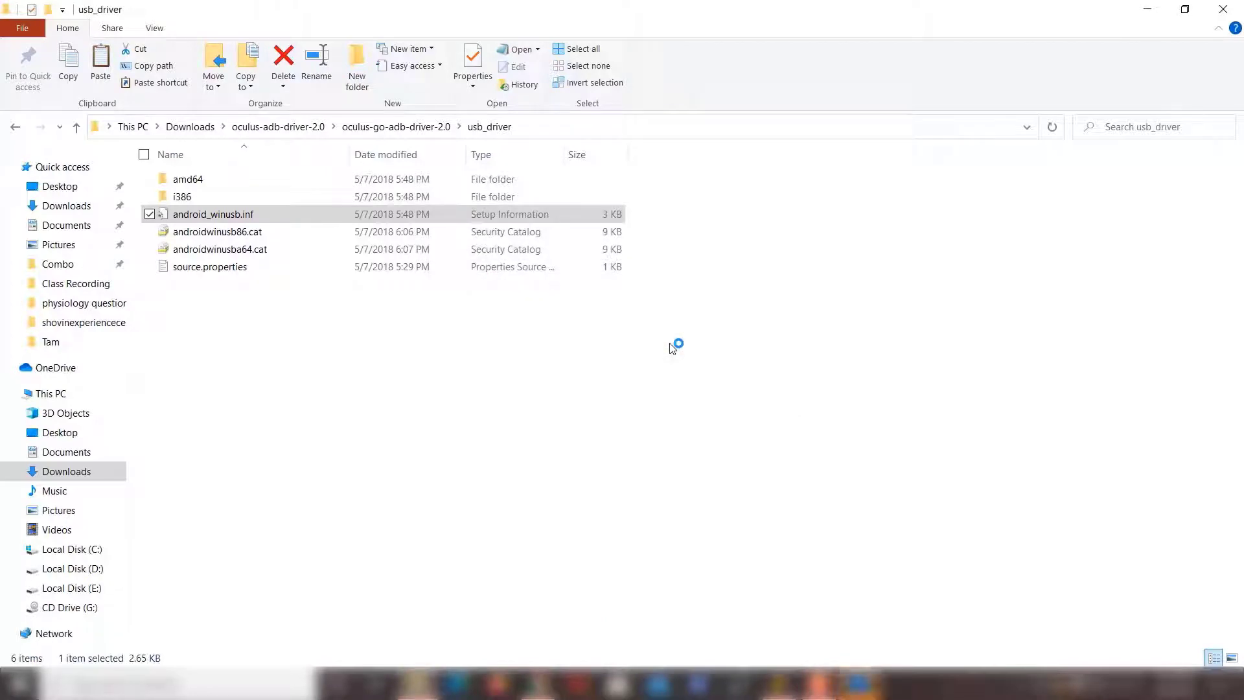
pyautogui.click(722, 352)
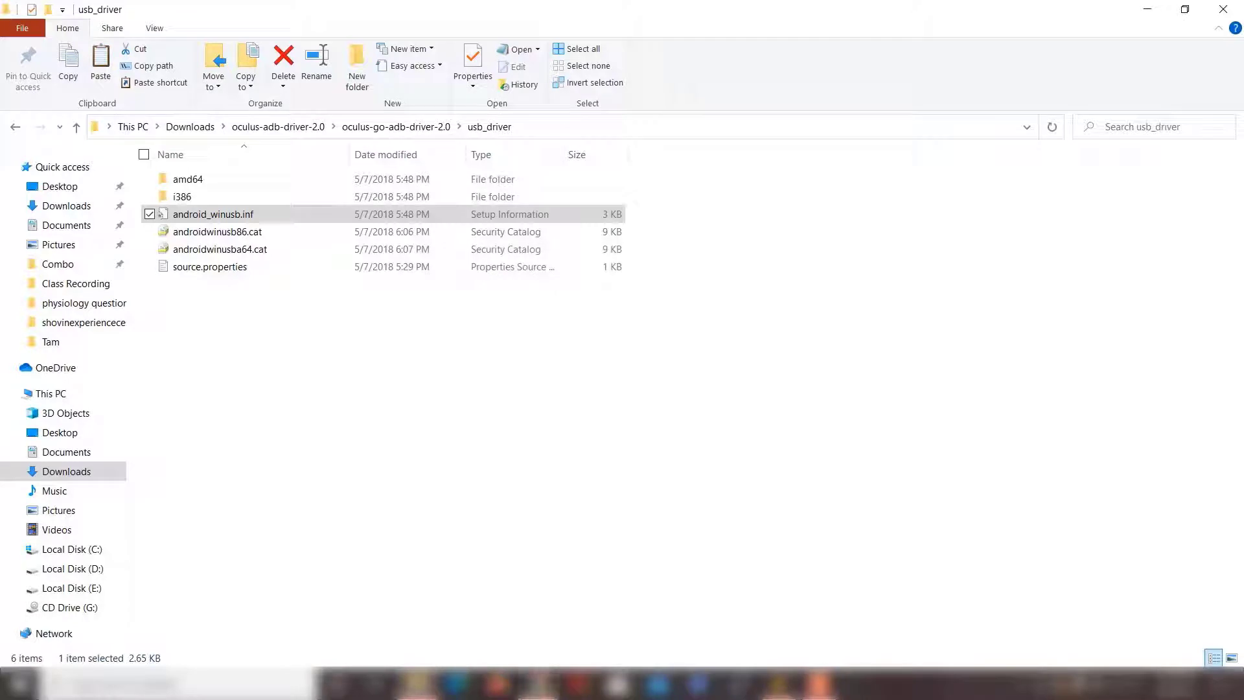
pyautogui.click(538, 685)
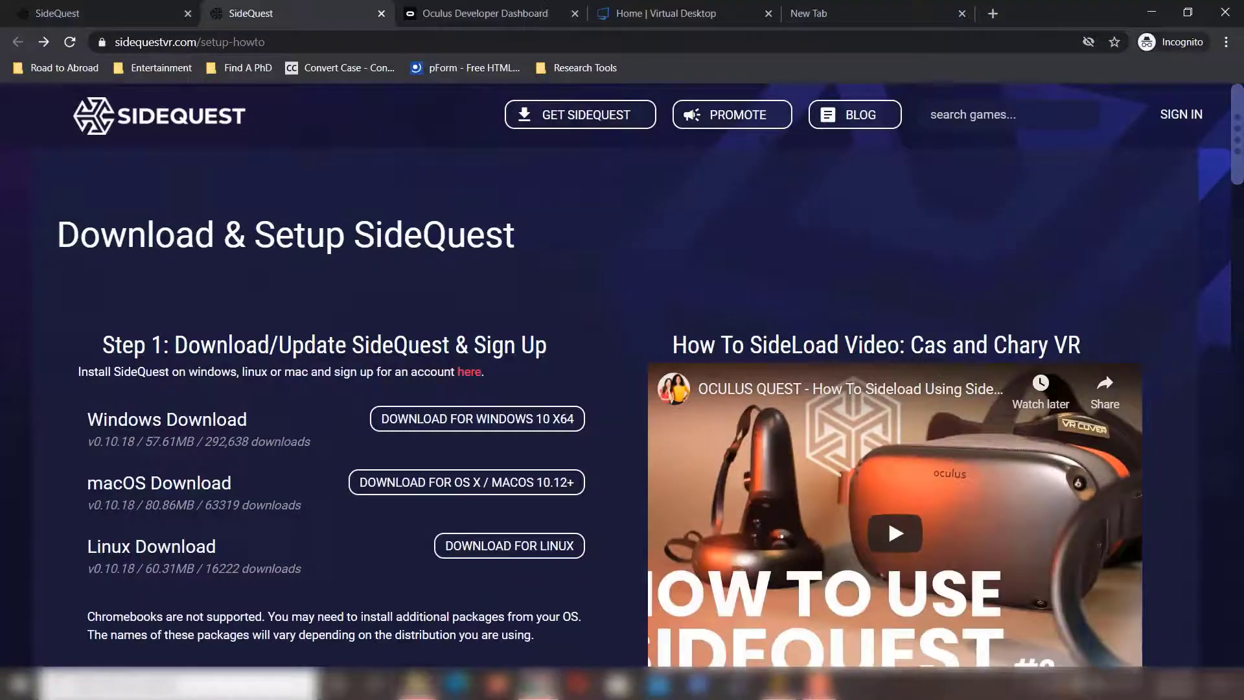
# Scroll the SideQuest setup page down to Step 4: Enable Developer Mode and Reboot.
pyautogui.scroll(-8, 567, 400)
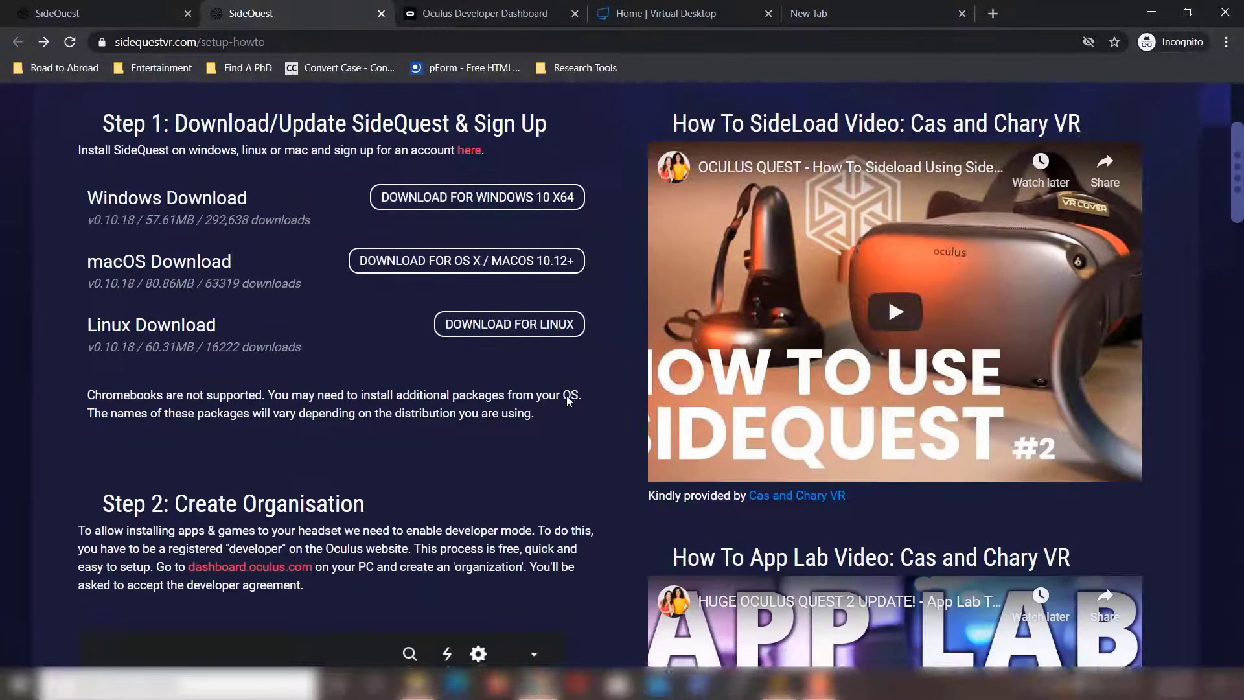
pyautogui.scroll(-12, 580, 397)
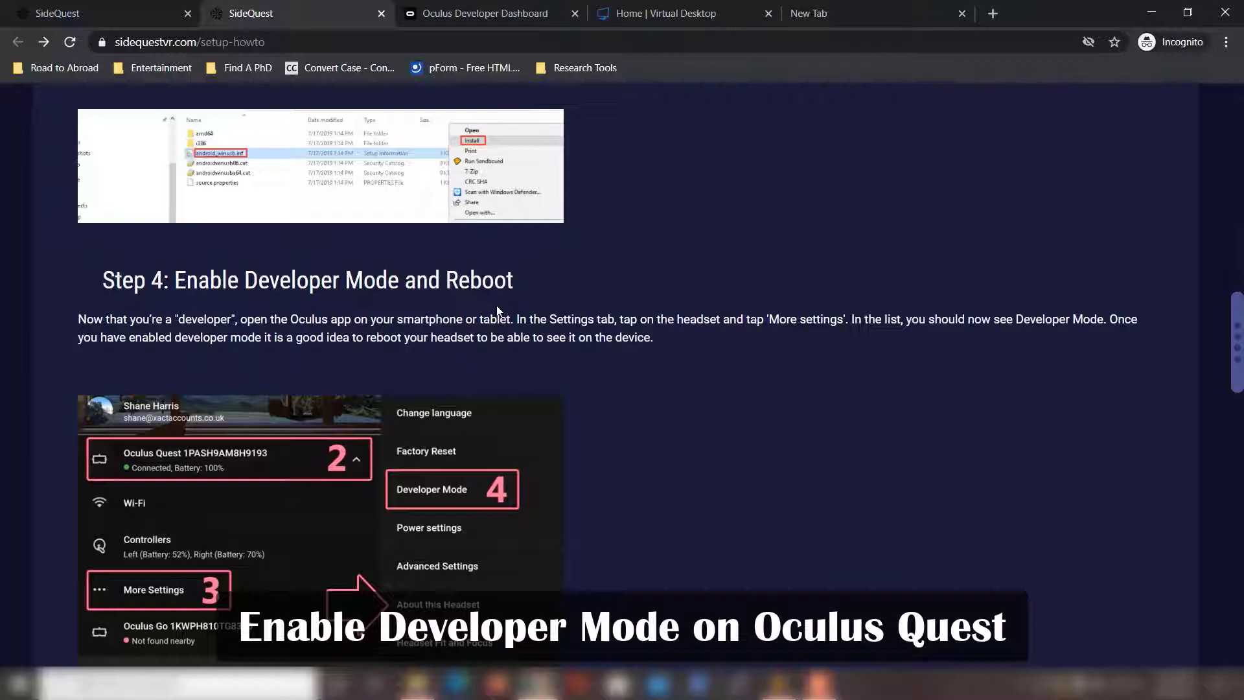
pyautogui.scroll(-1, 608, 396)
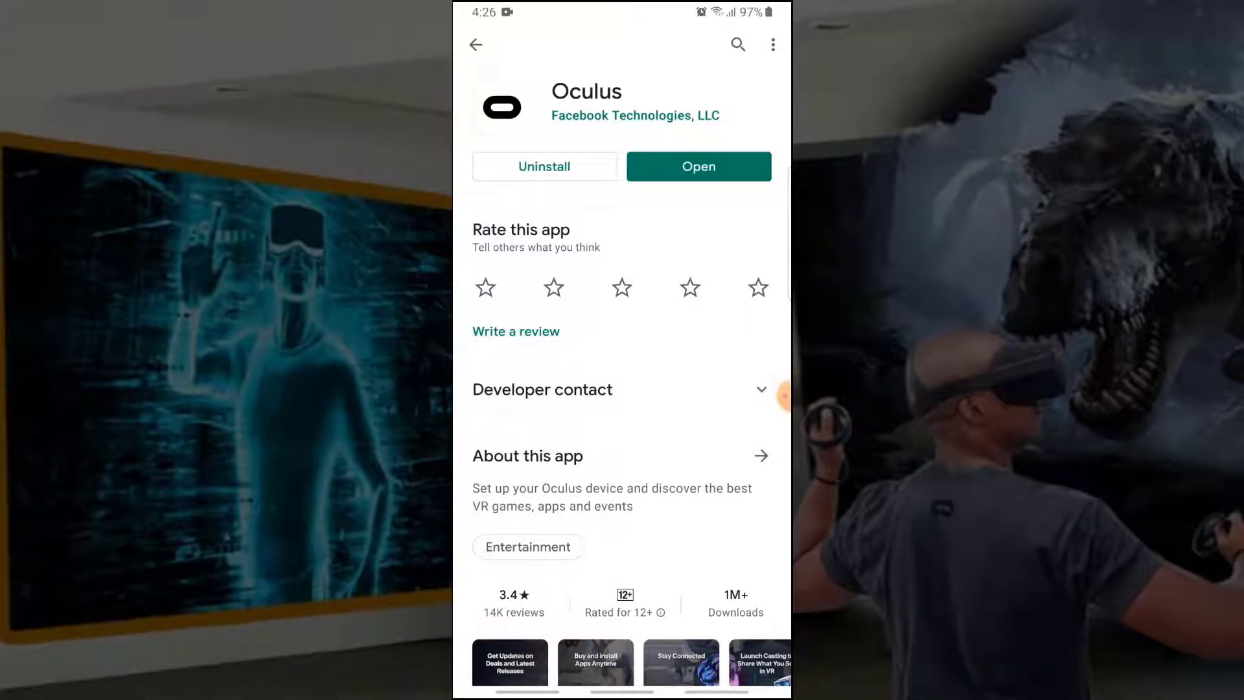
# Open Settings in the Oculus phone app and expand the connected headset's options.
pyautogui.click(699, 166)
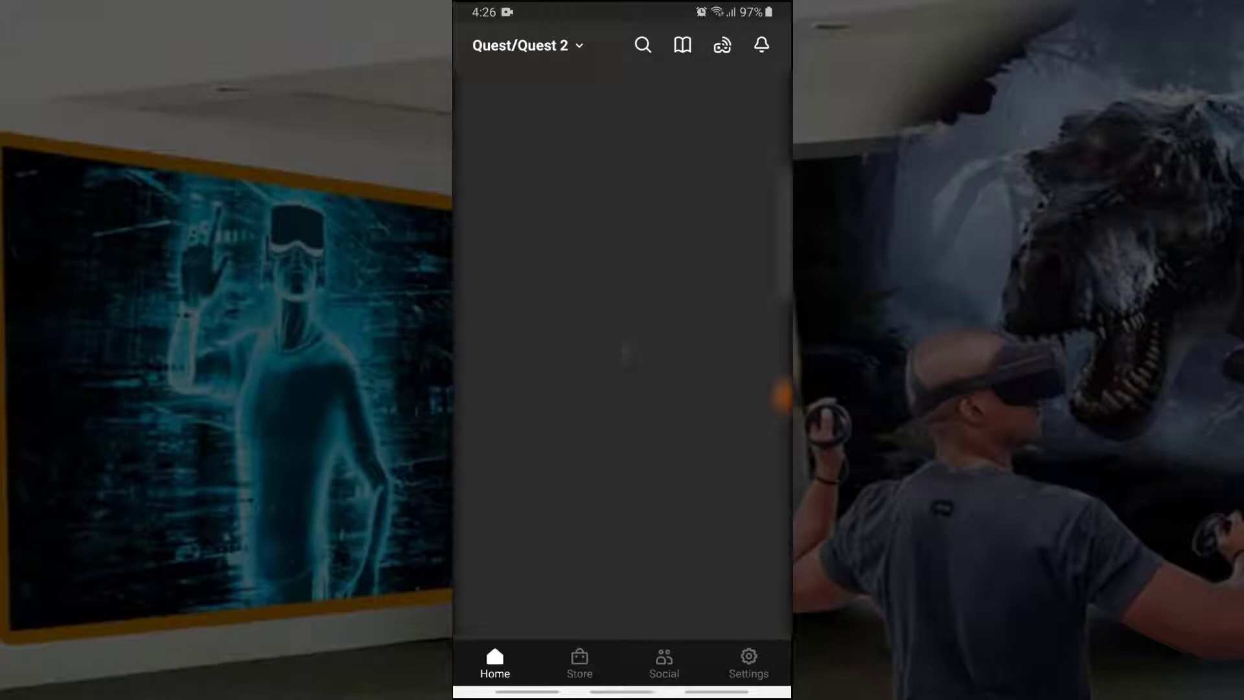
pyautogui.click(749, 663)
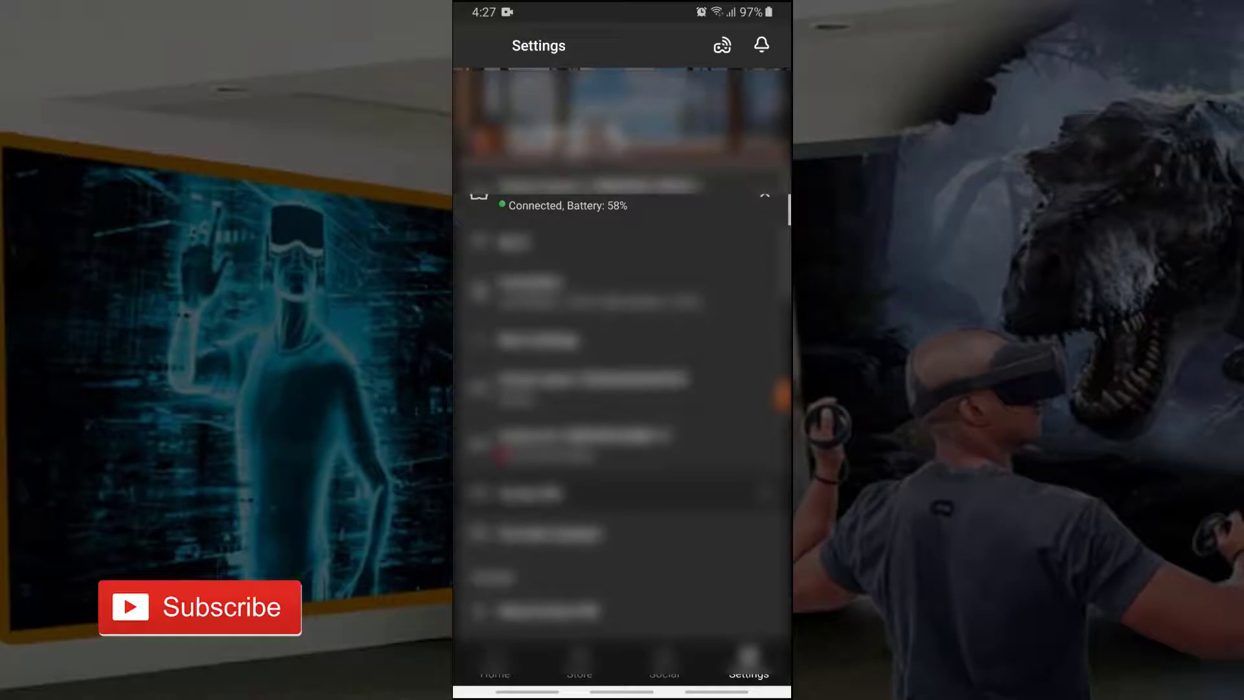
pyautogui.click(622, 198)
pyautogui.click(622, 198)
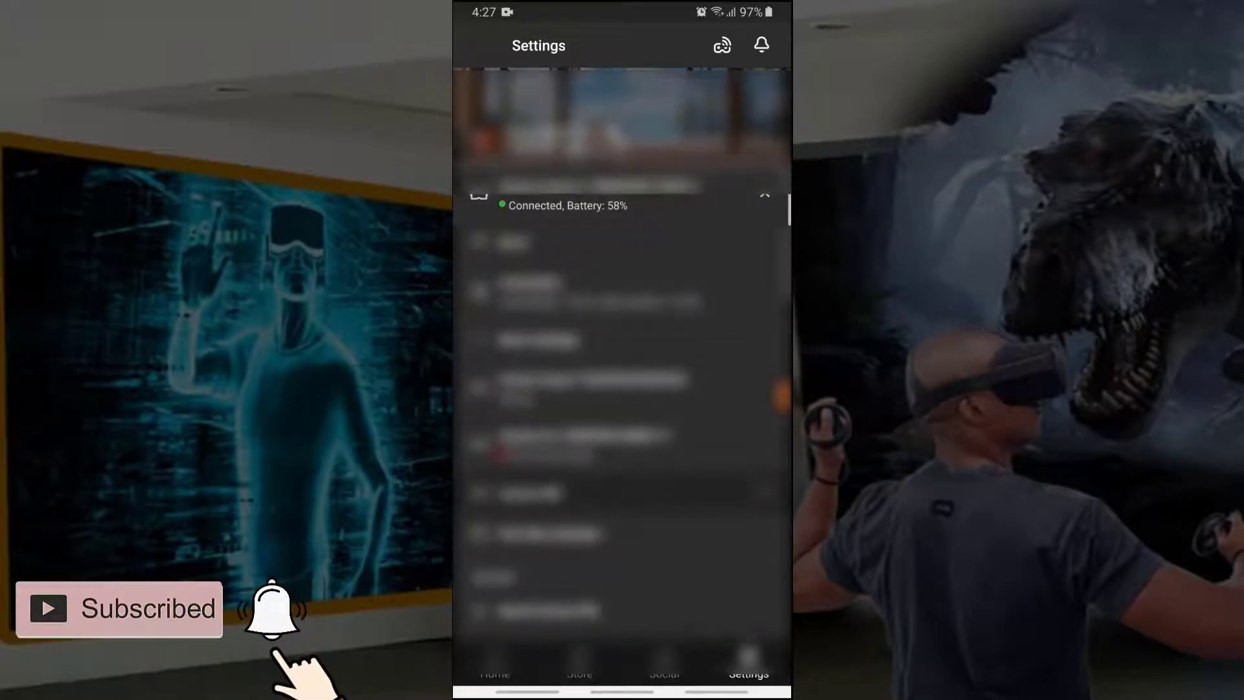
pyautogui.click(622, 198)
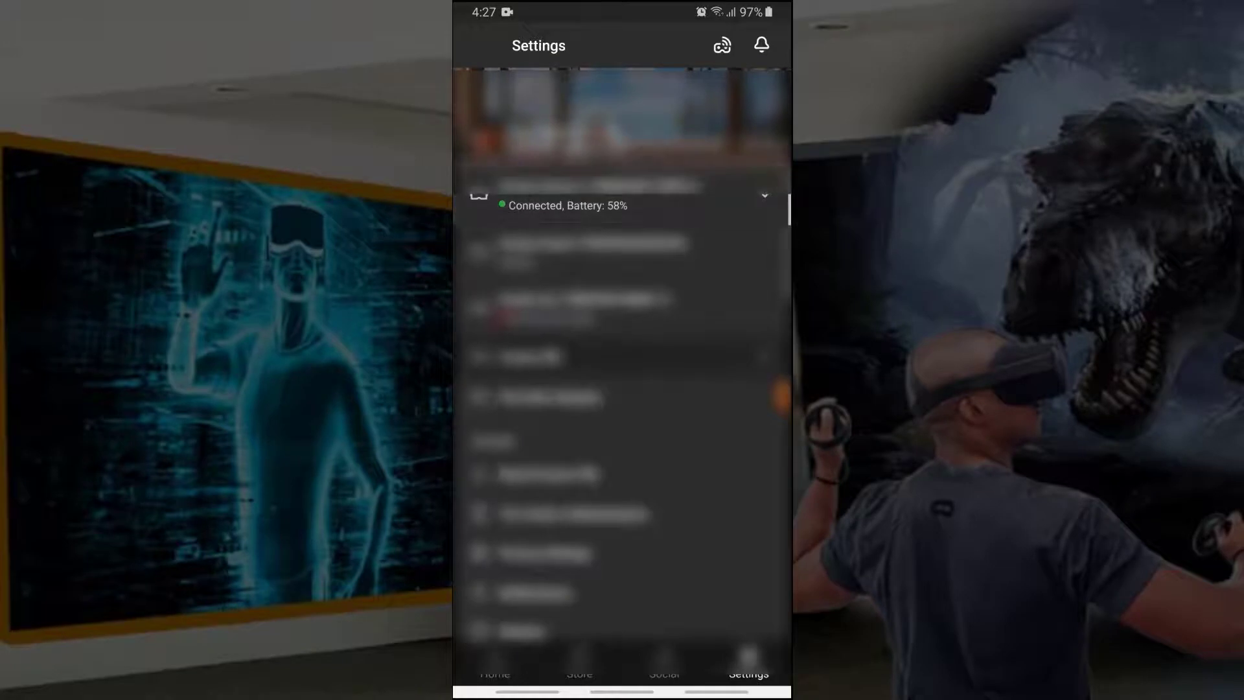
pyautogui.click(623, 198)
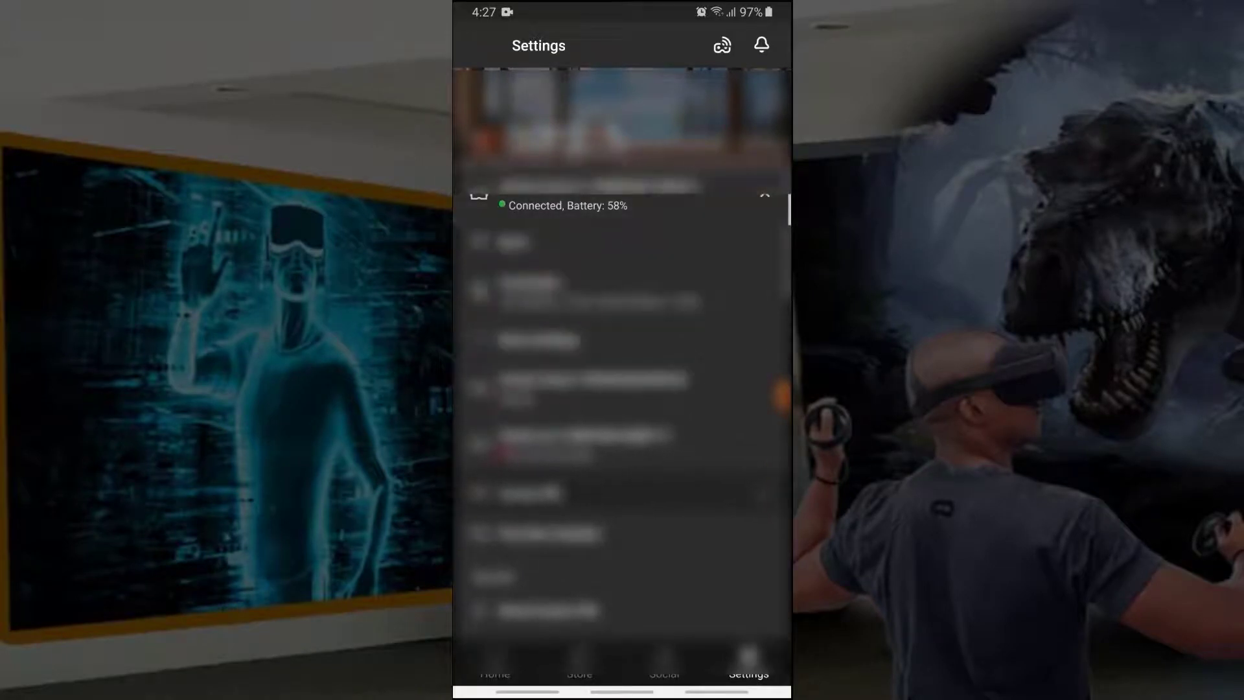
# Turn on Developer mode under the headset's More Settings > Developer Mode.
pyautogui.click(539, 339)
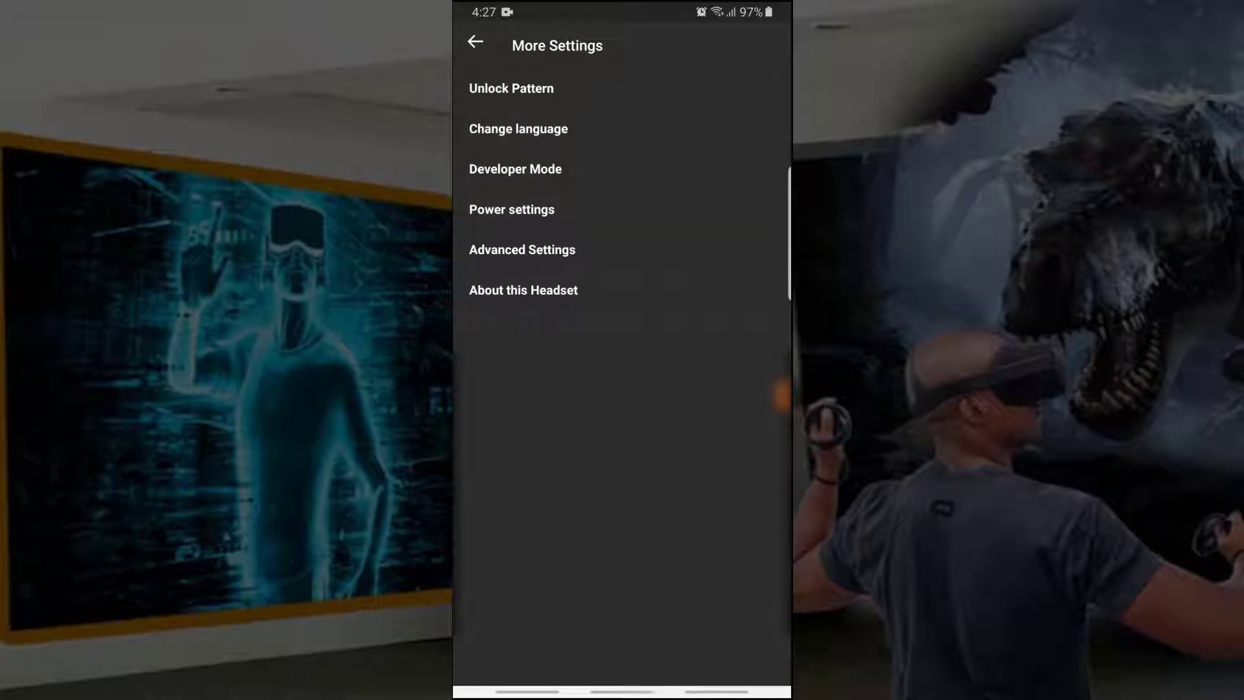
pyautogui.click(515, 169)
pyautogui.click(758, 89)
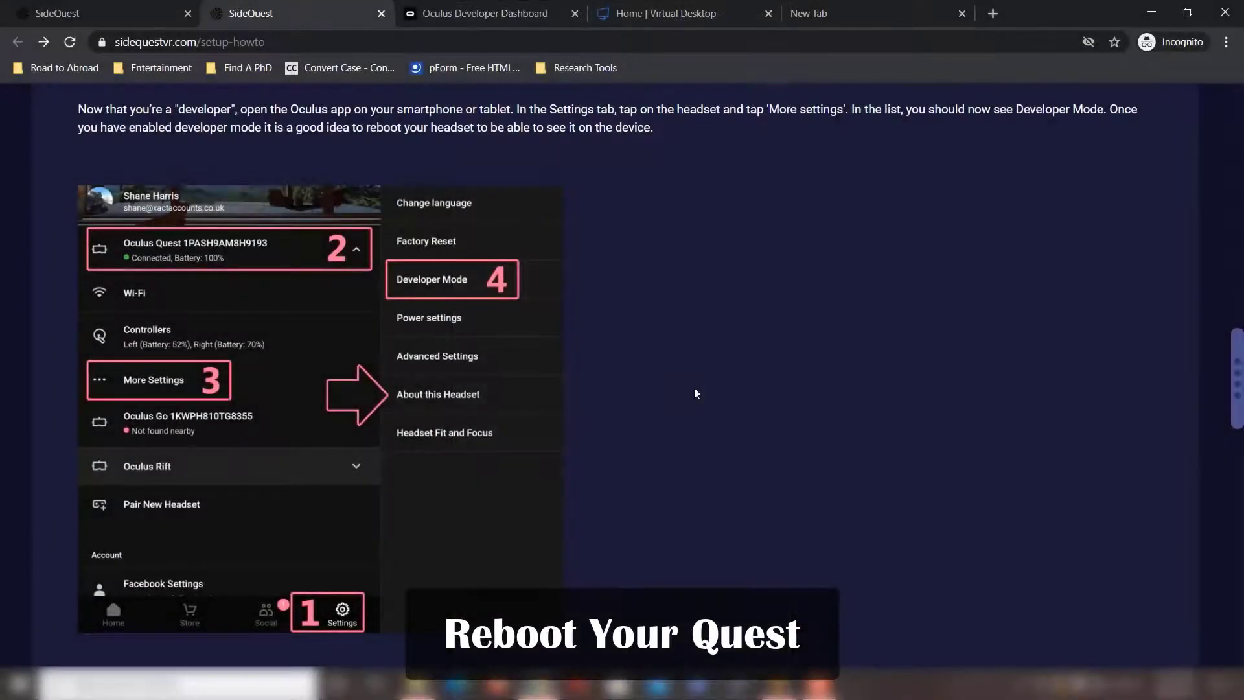
pyautogui.scroll(-1, 696, 393)
pyautogui.scroll(-4, 695, 393)
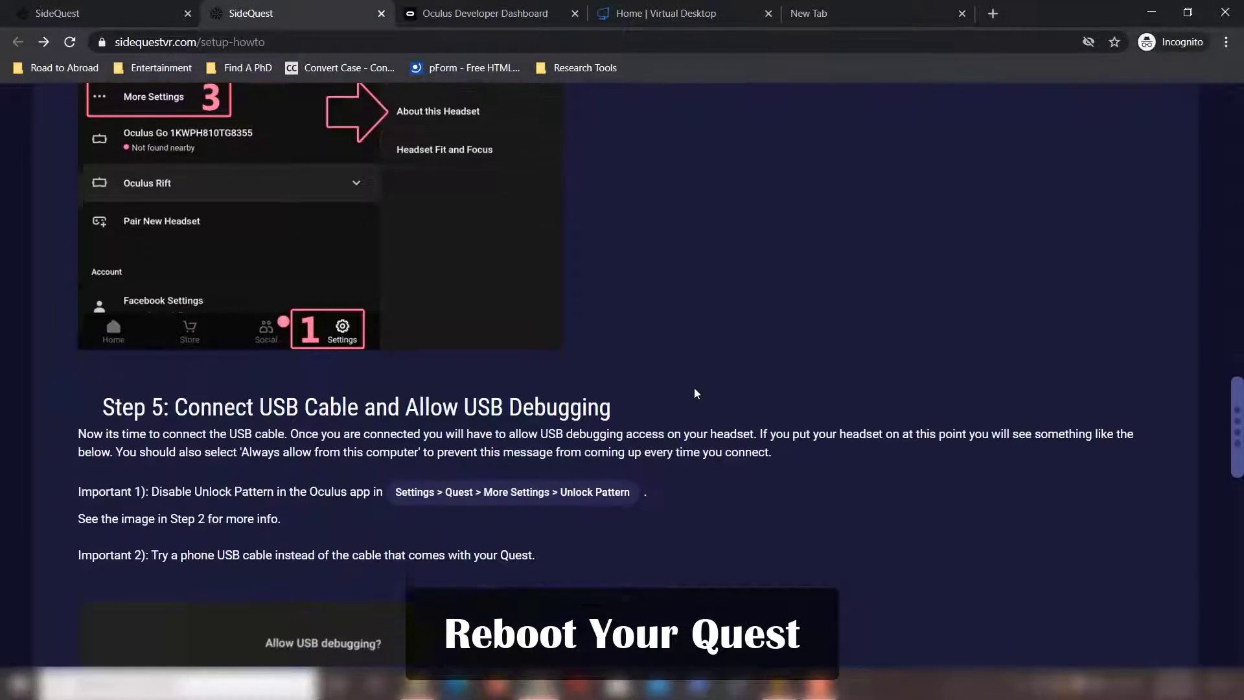
# Scroll the setup page down to Step 5: Connect USB Cable and Allow USB Debugging.
pyautogui.scroll(-4, 695, 393)
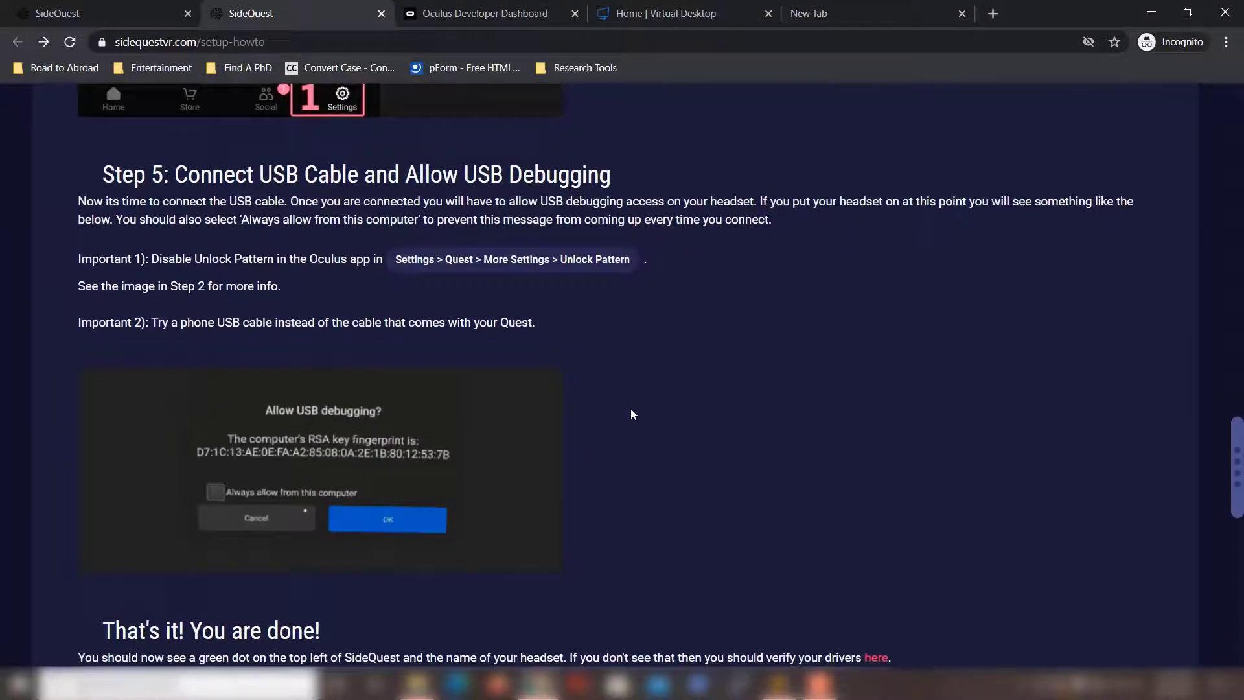
pyautogui.scroll(-1, 634, 414)
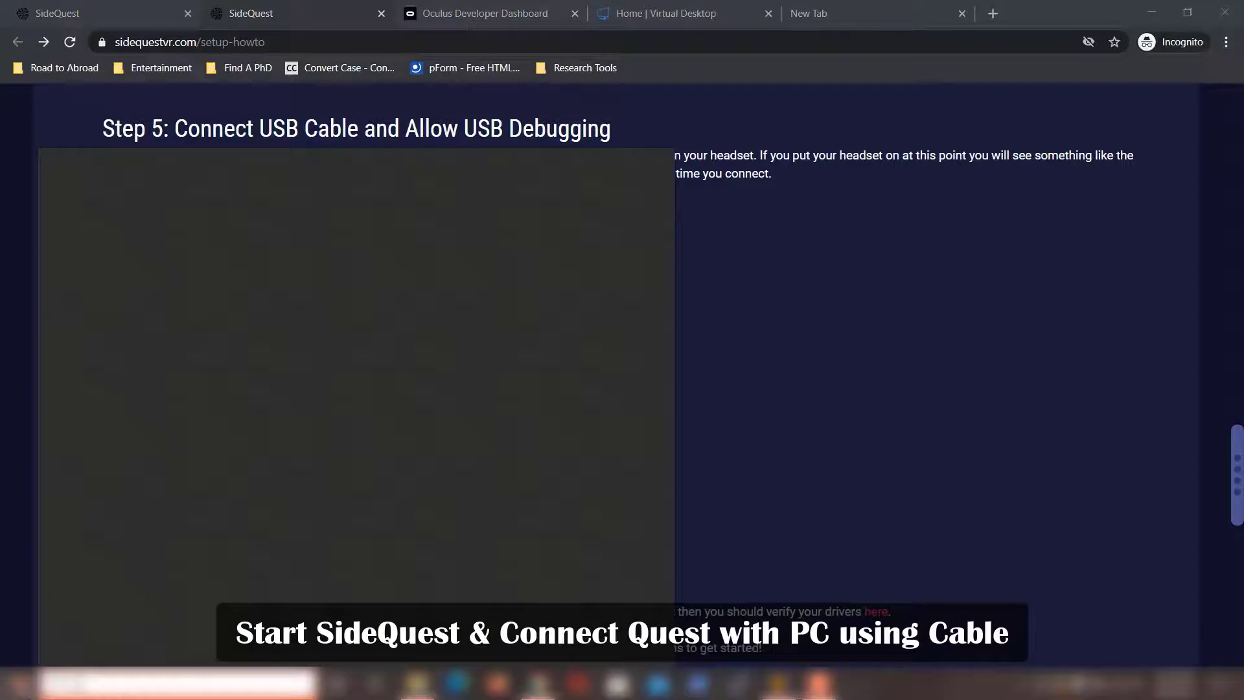
# Launch SideQuest from a Windows search for 'sidequest'.
pyautogui.write('sidequest')
pyautogui.press('Return')
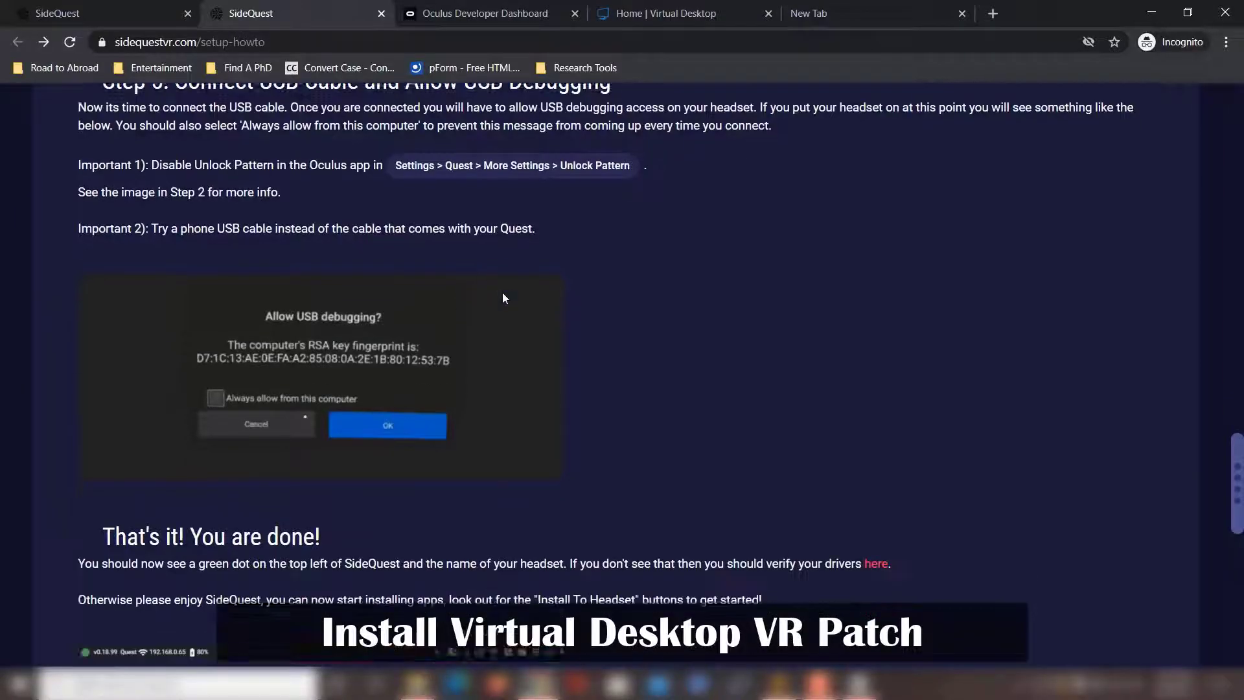
# Scroll the setup page to the 'That's it! You are done!' section, then start a SideQuest game search.
pyautogui.scroll(-5, 502, 298)
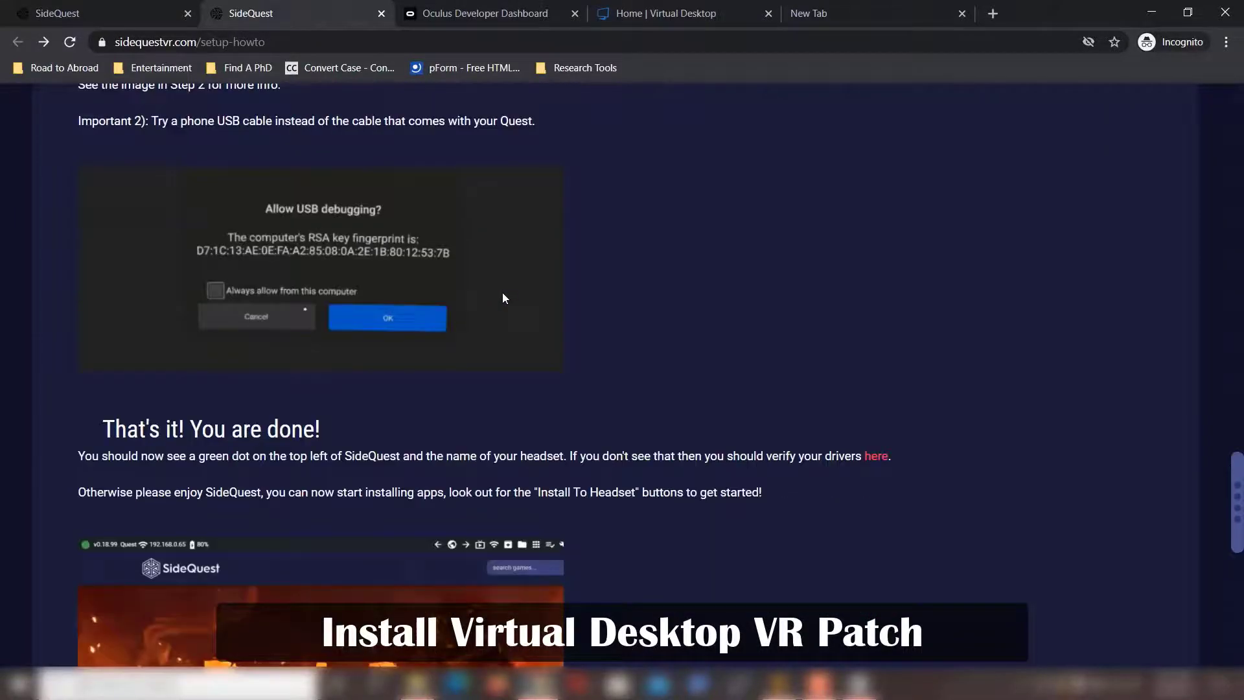
pyautogui.scroll(2, 578, 292)
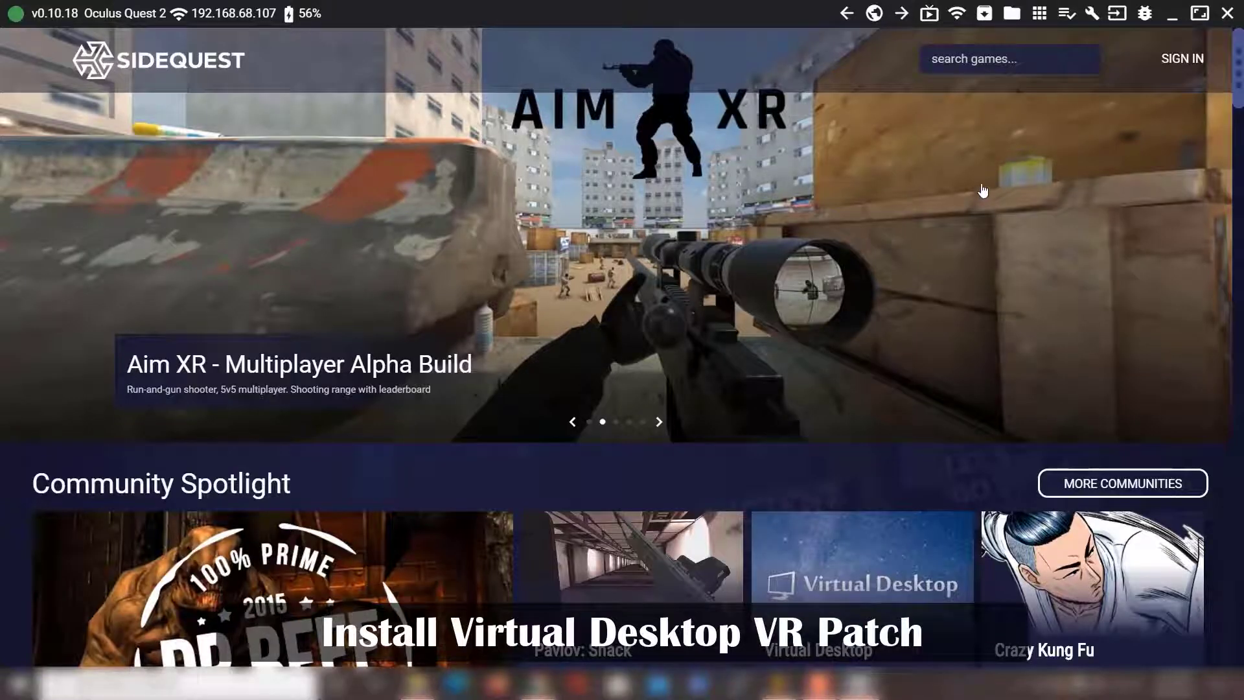
pyautogui.click(988, 68)
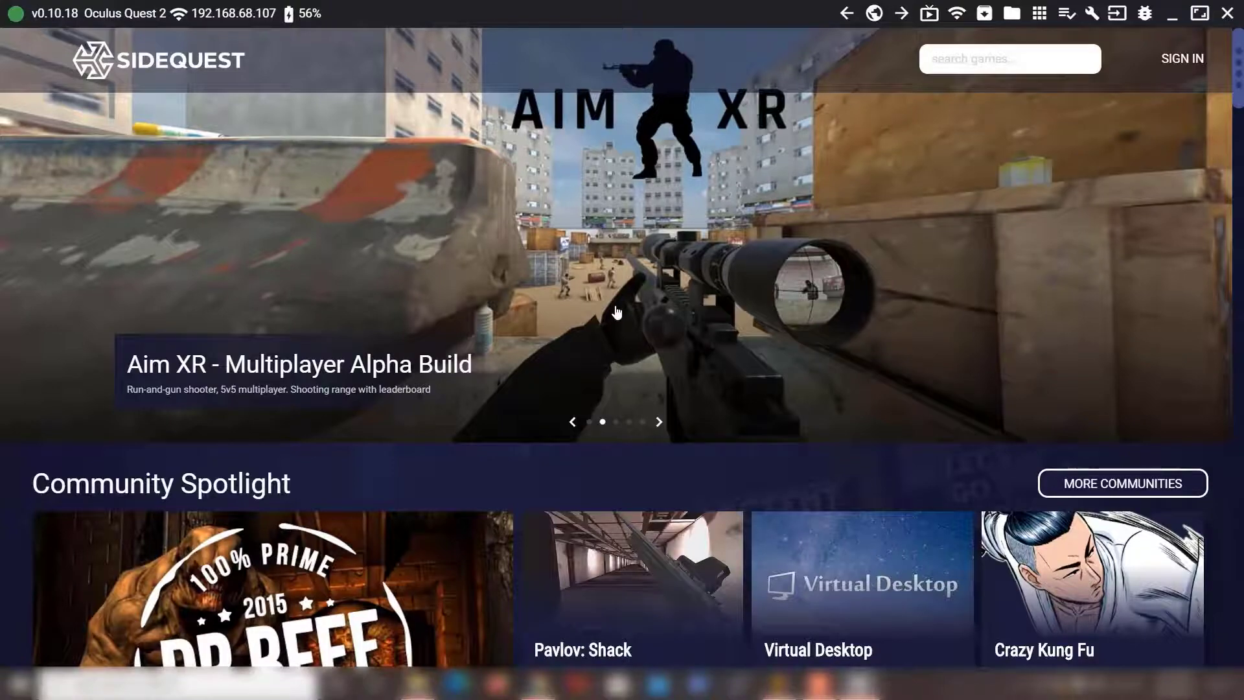
# Search SideQuest for 'virtu' and install the Virtual Desktop VR Patch onto the headset.
pyautogui.write('virtu')
pyautogui.scroll(-1, 616, 313)
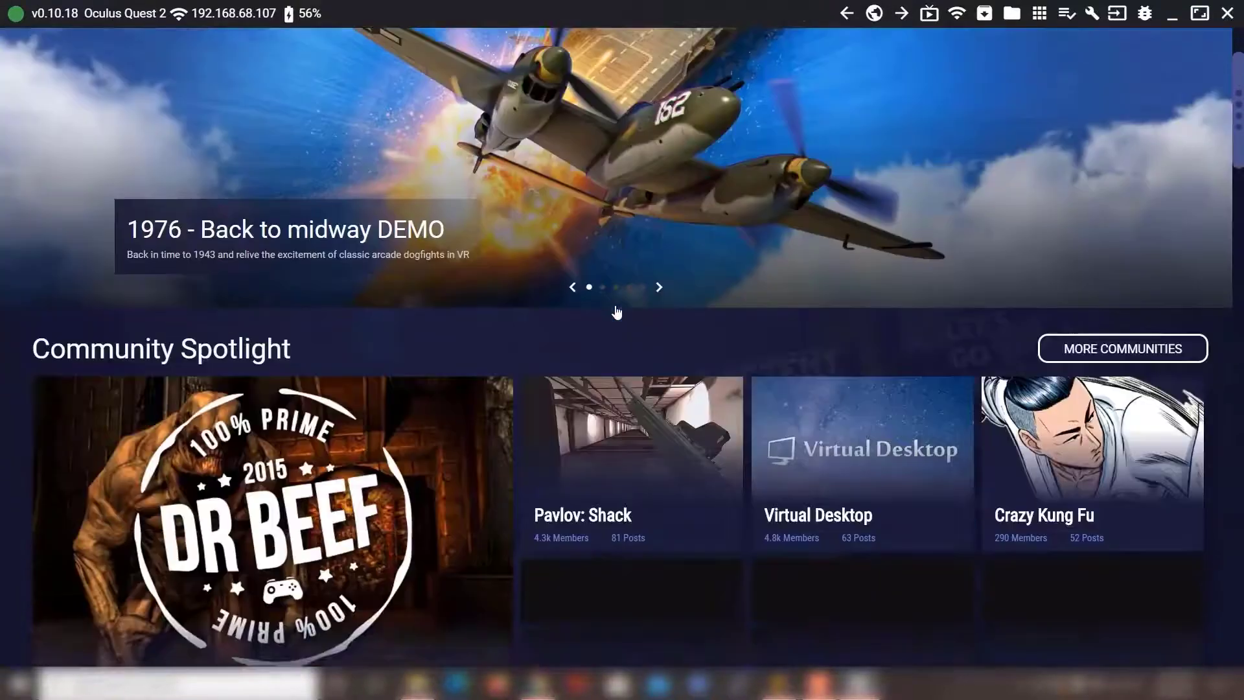
pyautogui.scroll(-9, 616, 313)
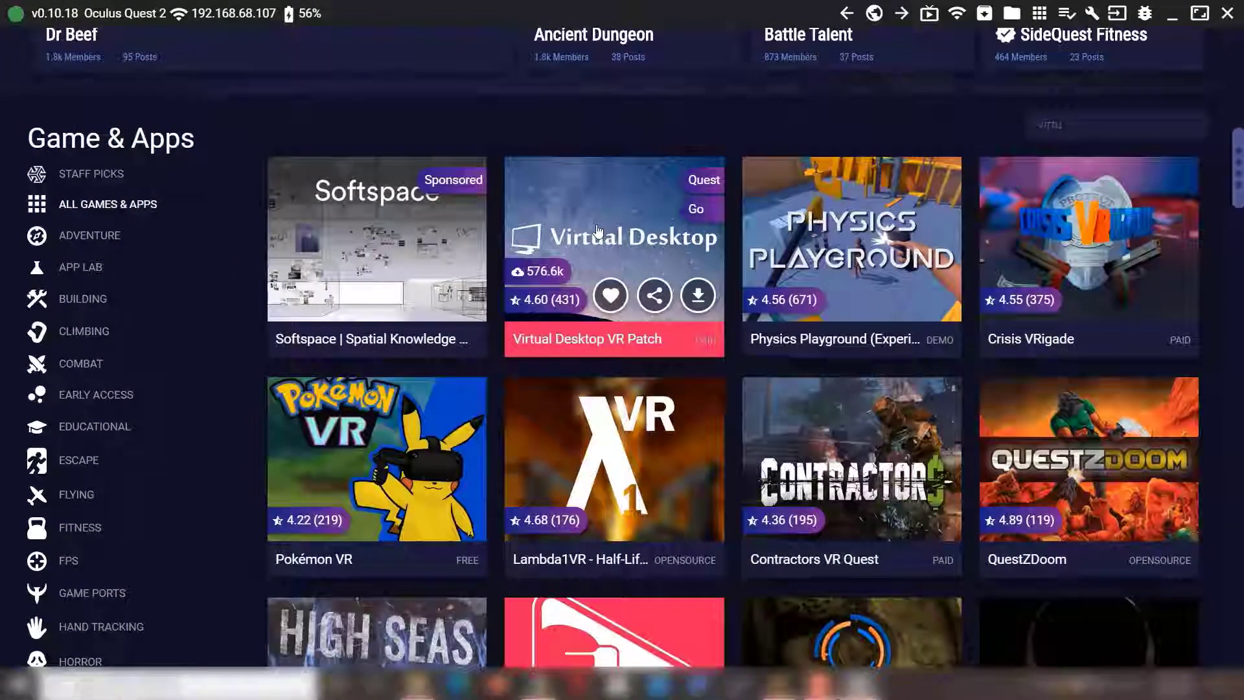
pyautogui.click(597, 232)
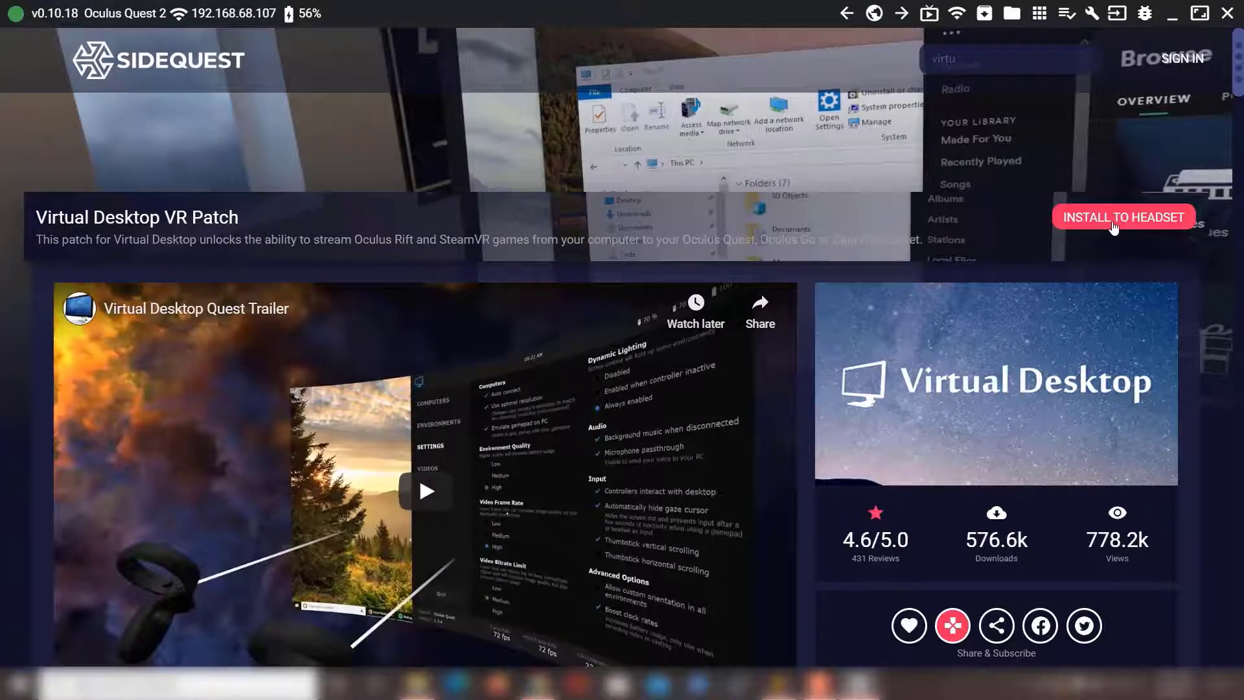
pyautogui.click(1112, 223)
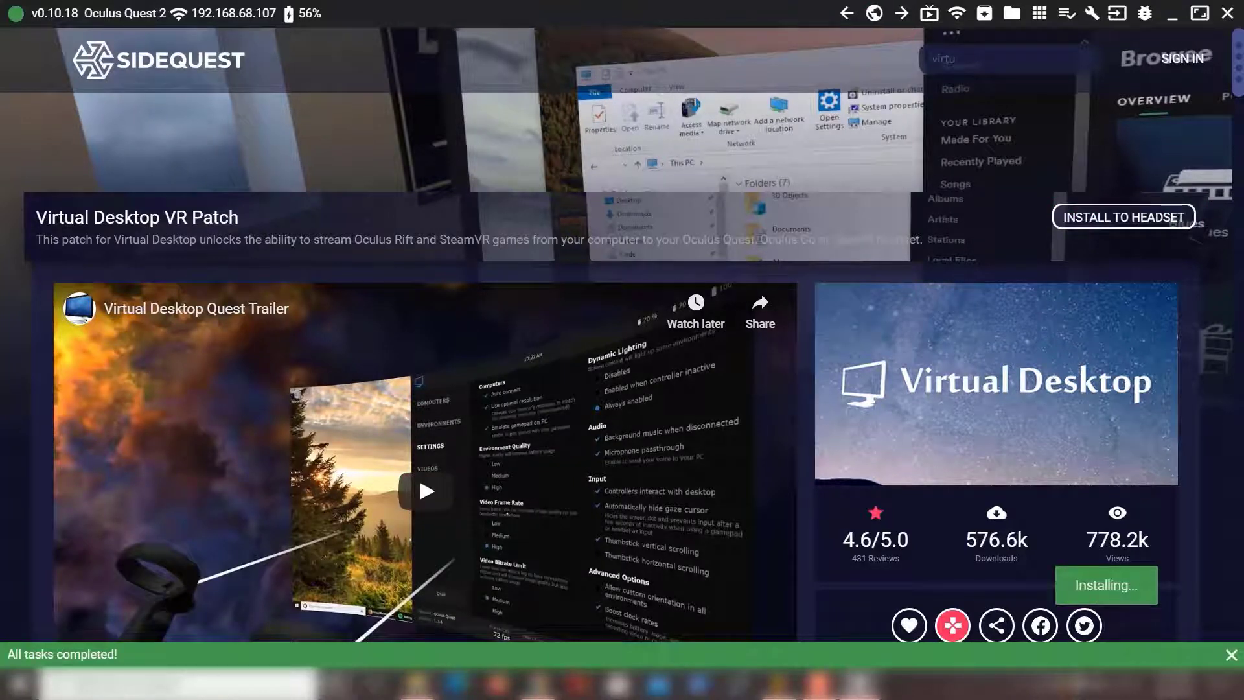
# Clear the finished patch transfer from the task list, return home and minimize SideQuest.
pyautogui.click(1093, 14)
pyautogui.click(1063, 16)
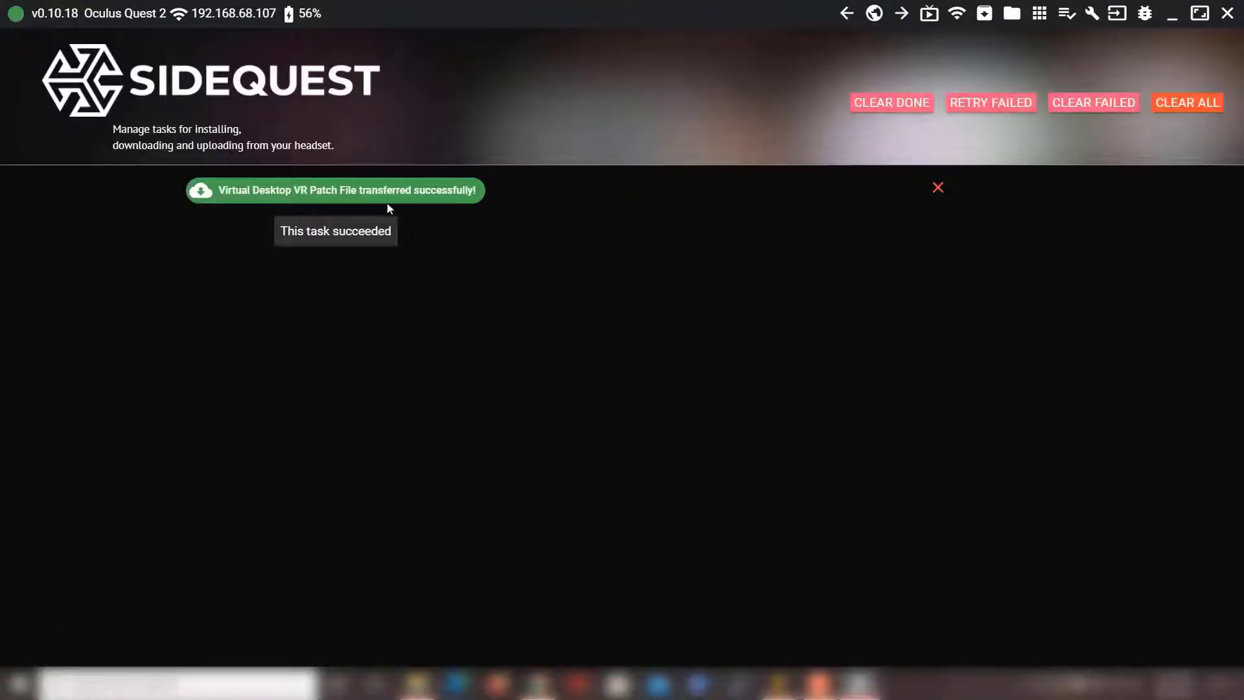
pyautogui.click(937, 189)
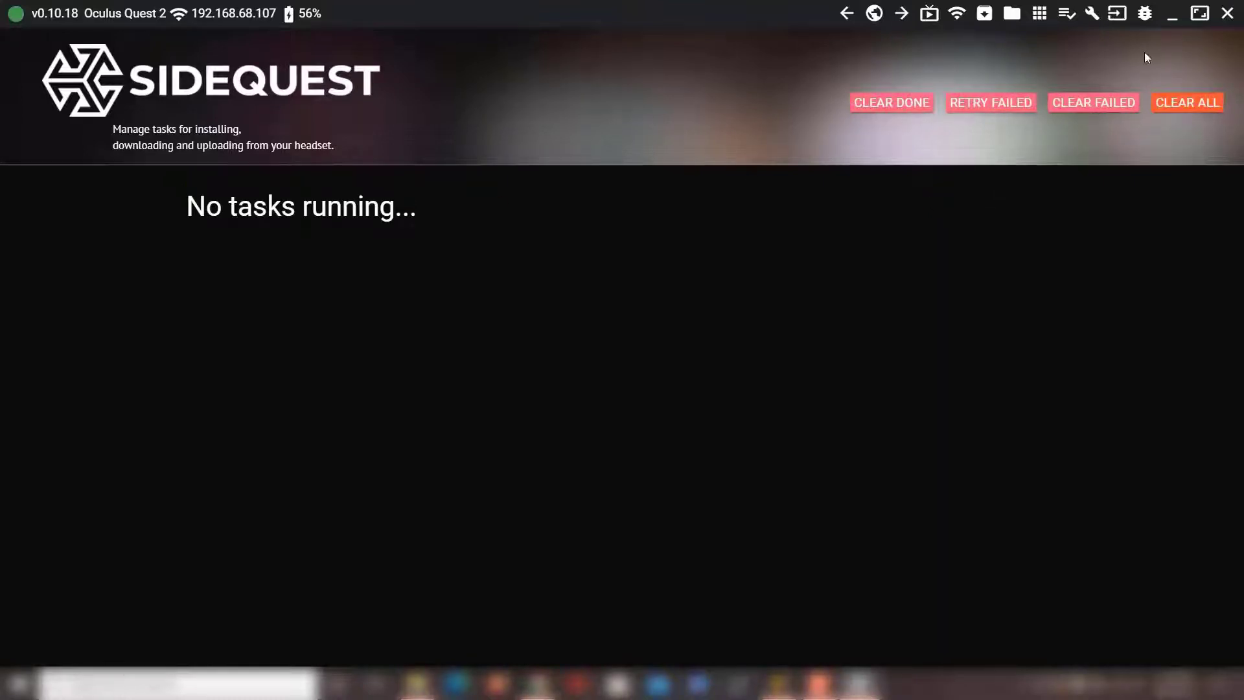
pyautogui.click(847, 14)
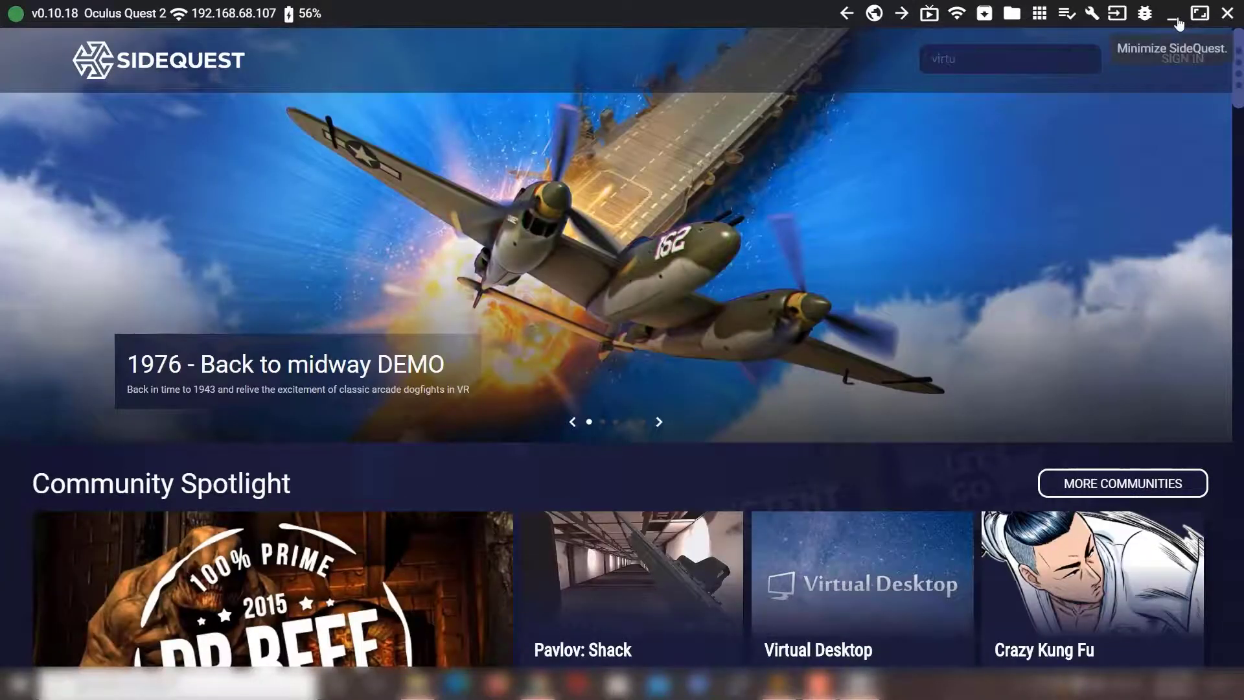
pyautogui.click(1173, 14)
# Minimize Chrome, File Explorer and Sublime Text to reveal the desktop.
pyautogui.click(866, 22)
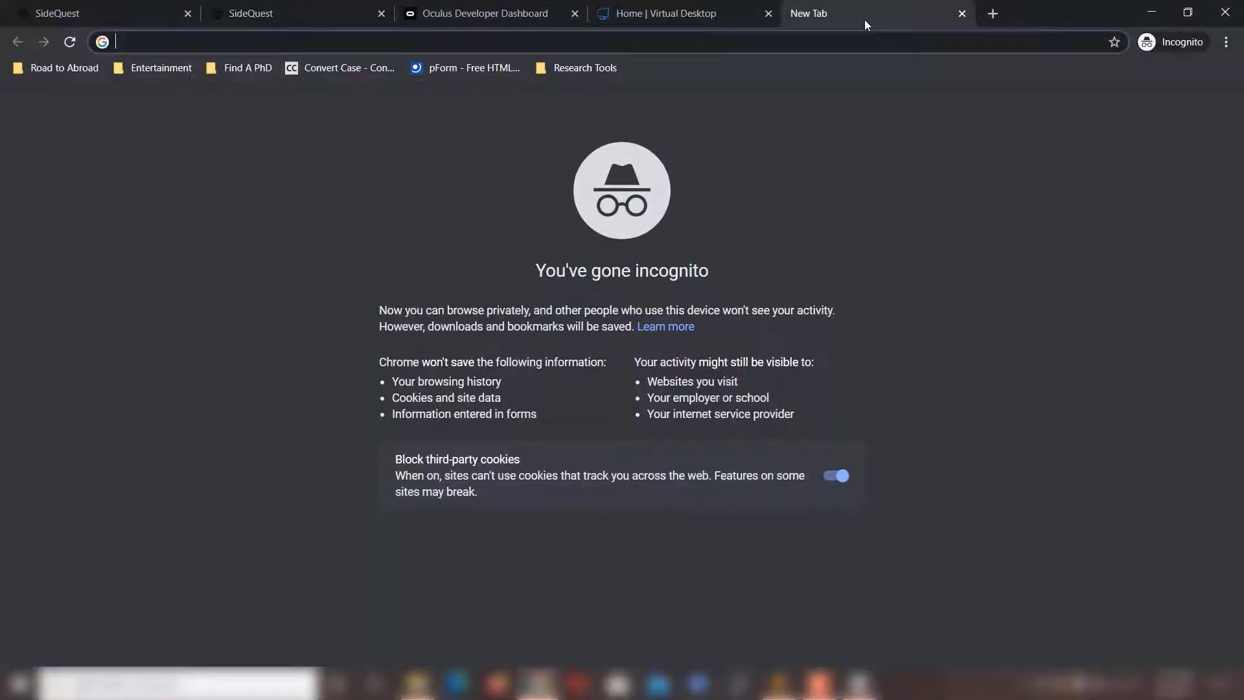
pyautogui.click(1153, 23)
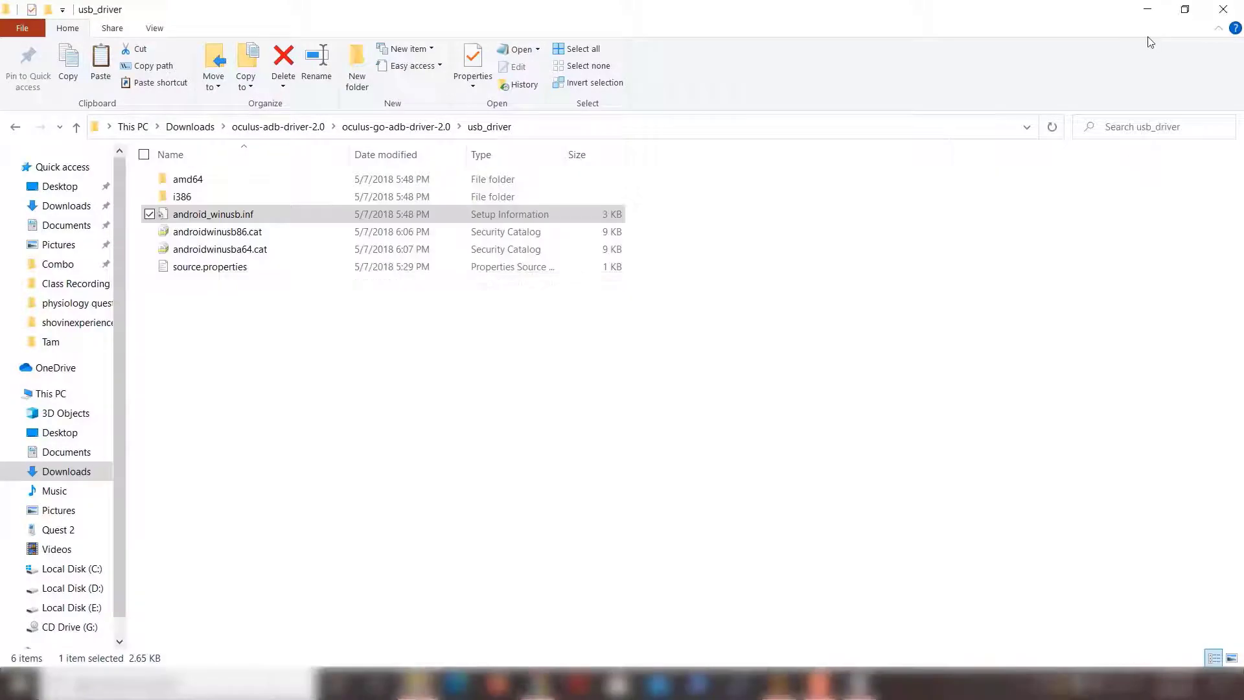
pyautogui.click(1148, 9)
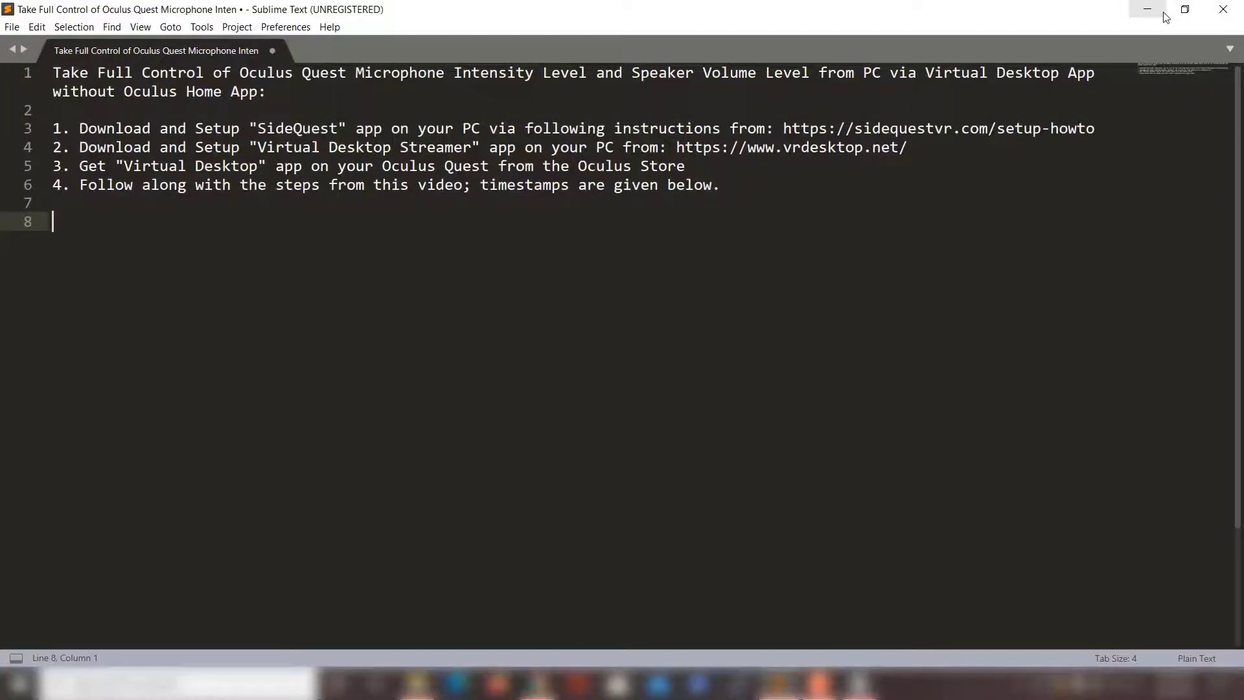
pyautogui.click(1151, 9)
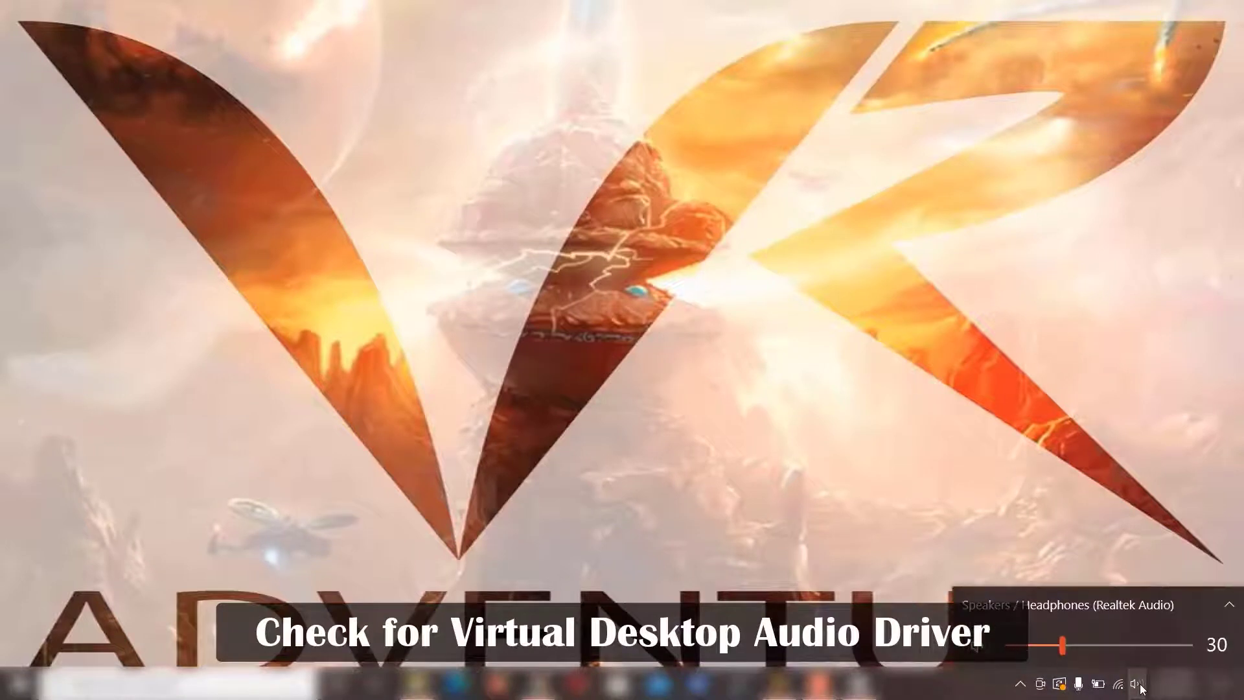
# Confirm Virtual Desktop Audio is listed as a playback device, then open Windows Sound settings.
pyautogui.click(1192, 604)
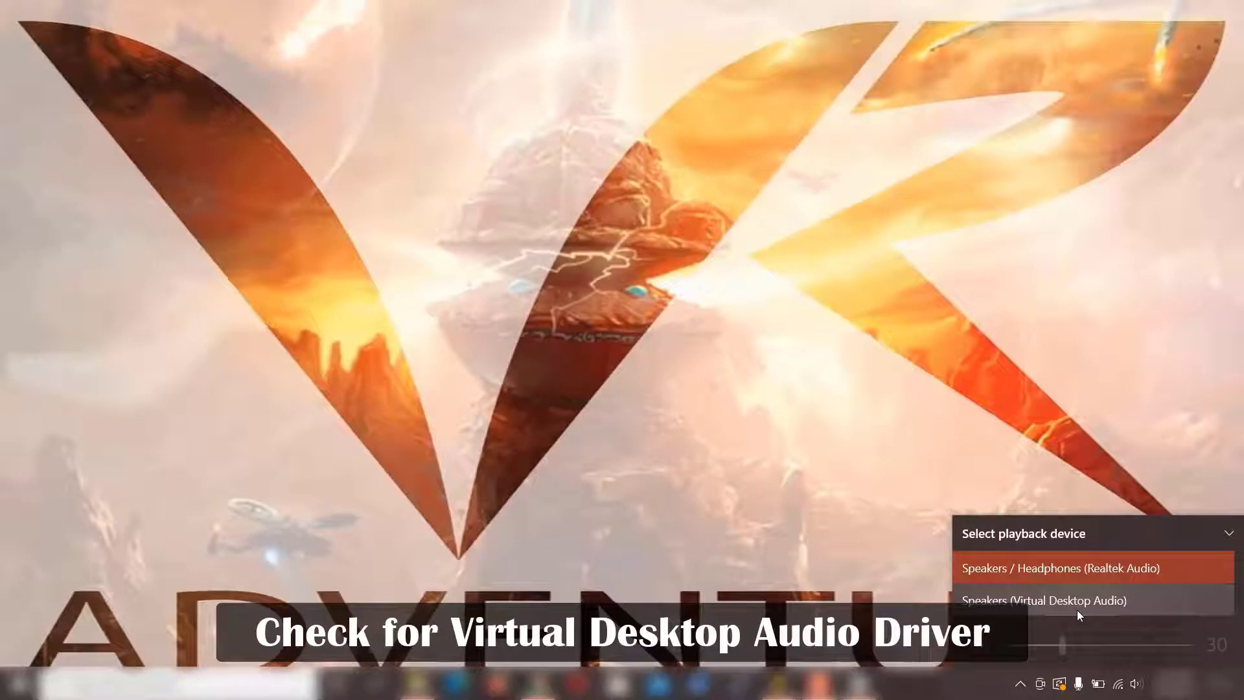
pyautogui.click(887, 648)
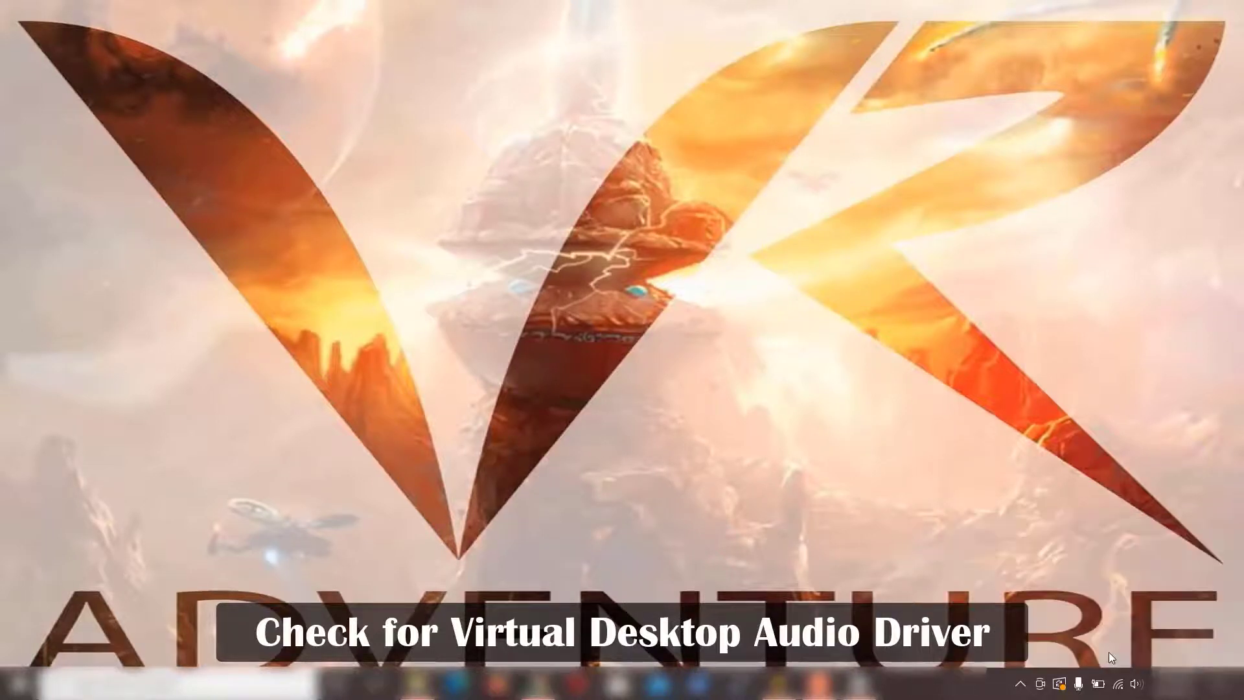
pyautogui.rightClick(1136, 685)
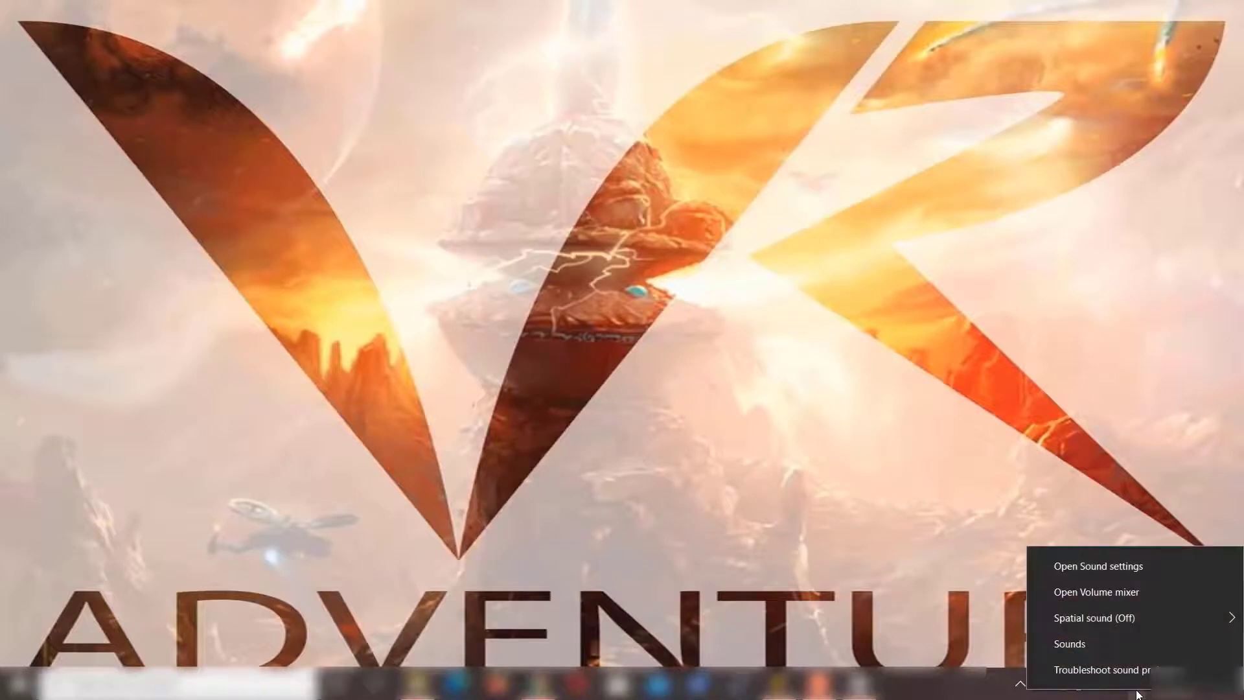
pyautogui.click(986, 605)
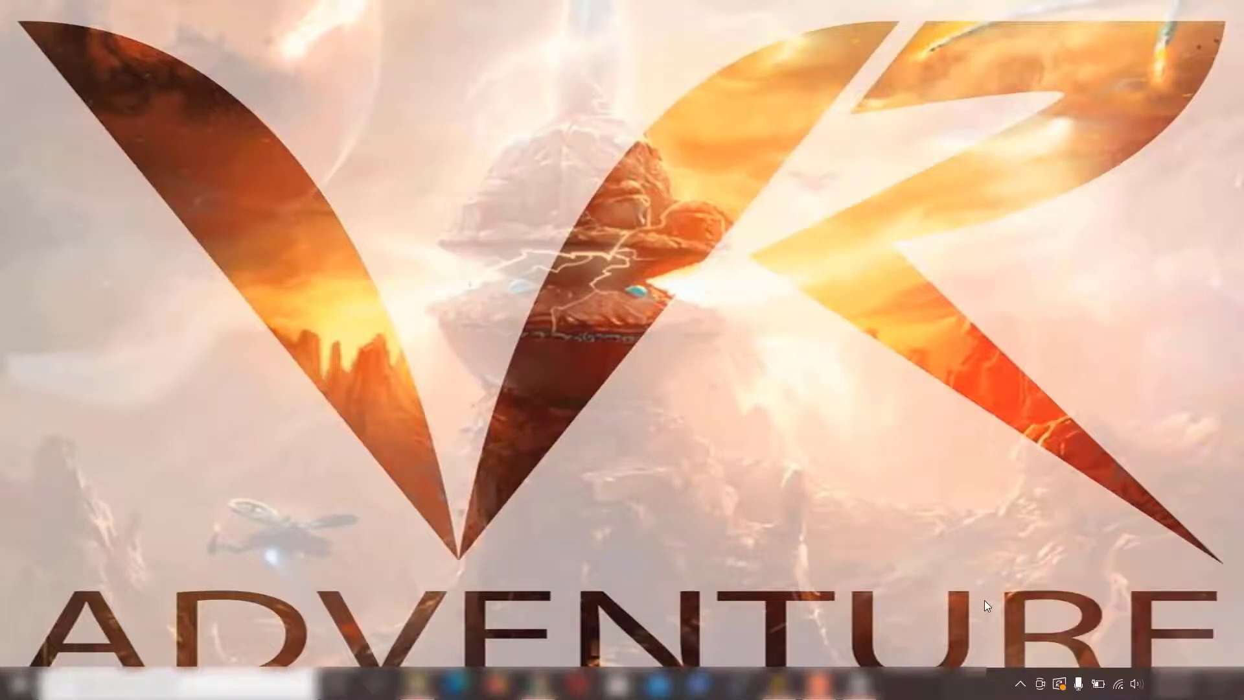
pyautogui.rightClick(1141, 690)
pyautogui.click(1108, 568)
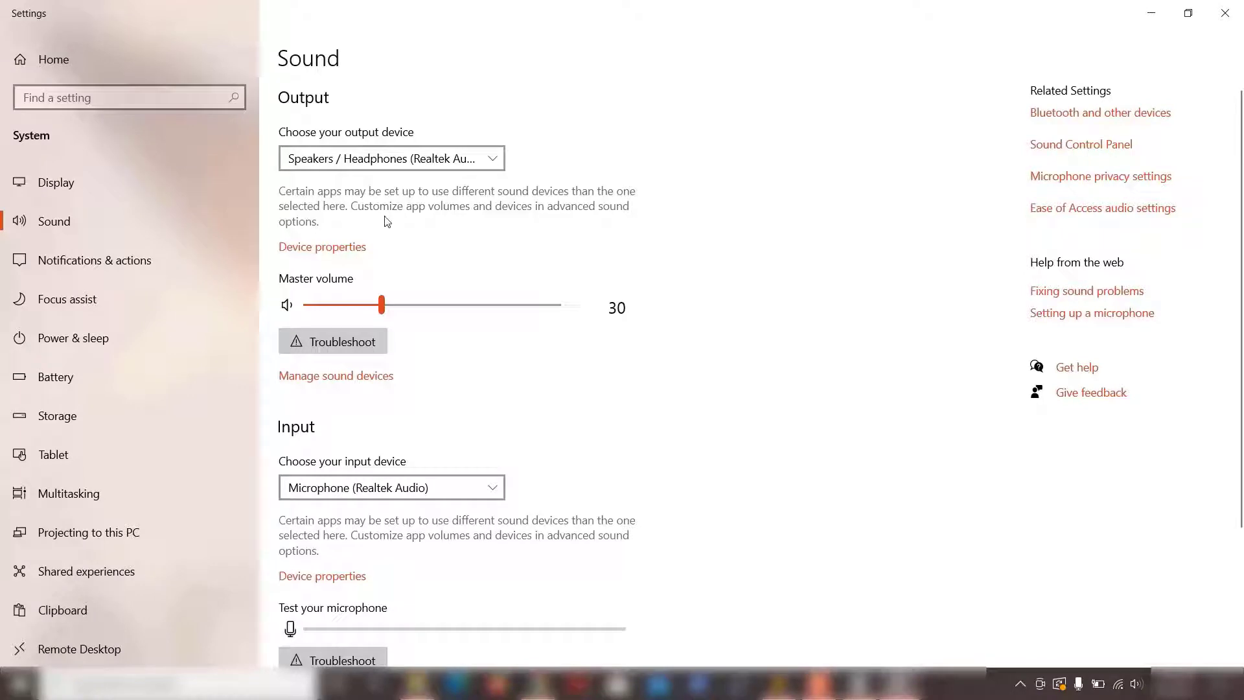
# Raise master volume from 30 to 60, keep Realtek Audio as output, and minimize Settings.
pyautogui.click(452, 162)
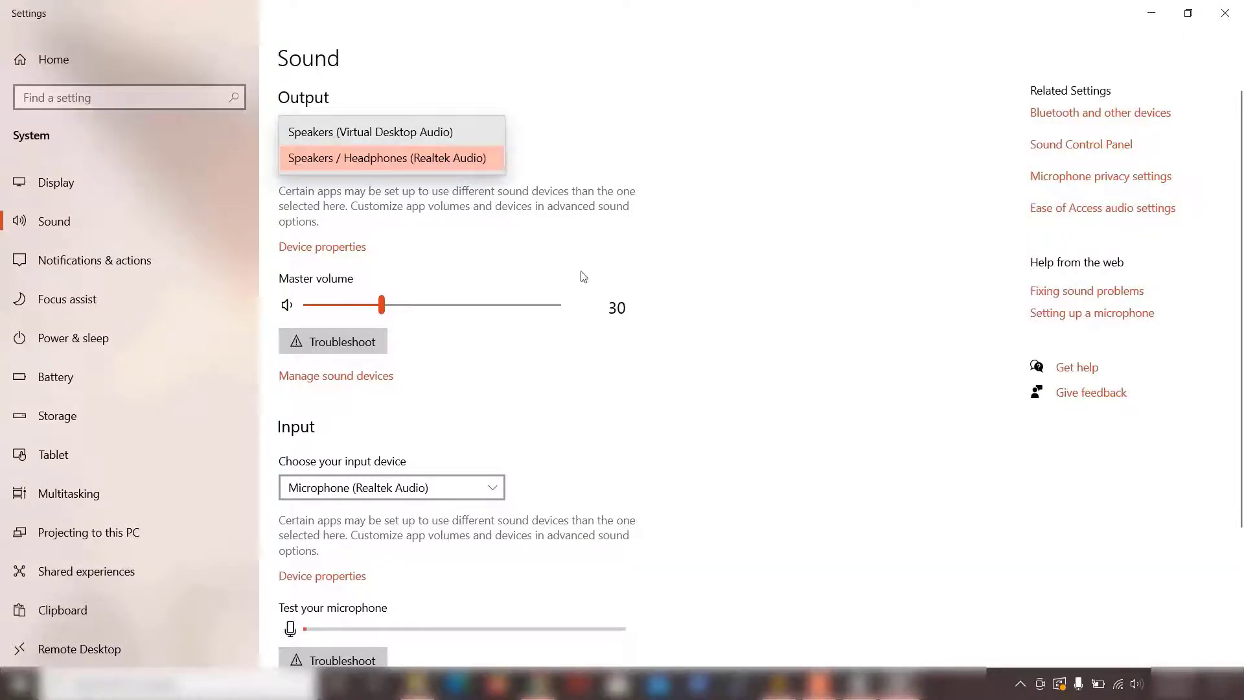
pyautogui.click(442, 232)
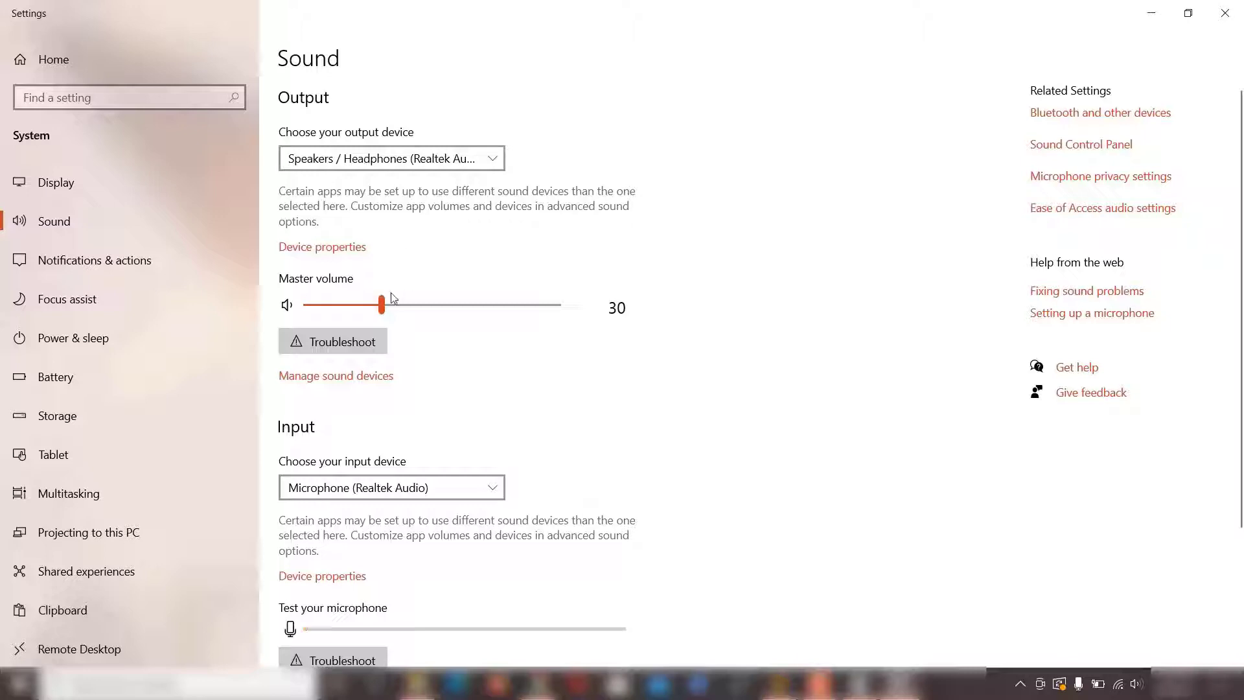
pyautogui.moveTo(385, 306); pyautogui.dragTo(458, 302)
pyautogui.click(466, 158)
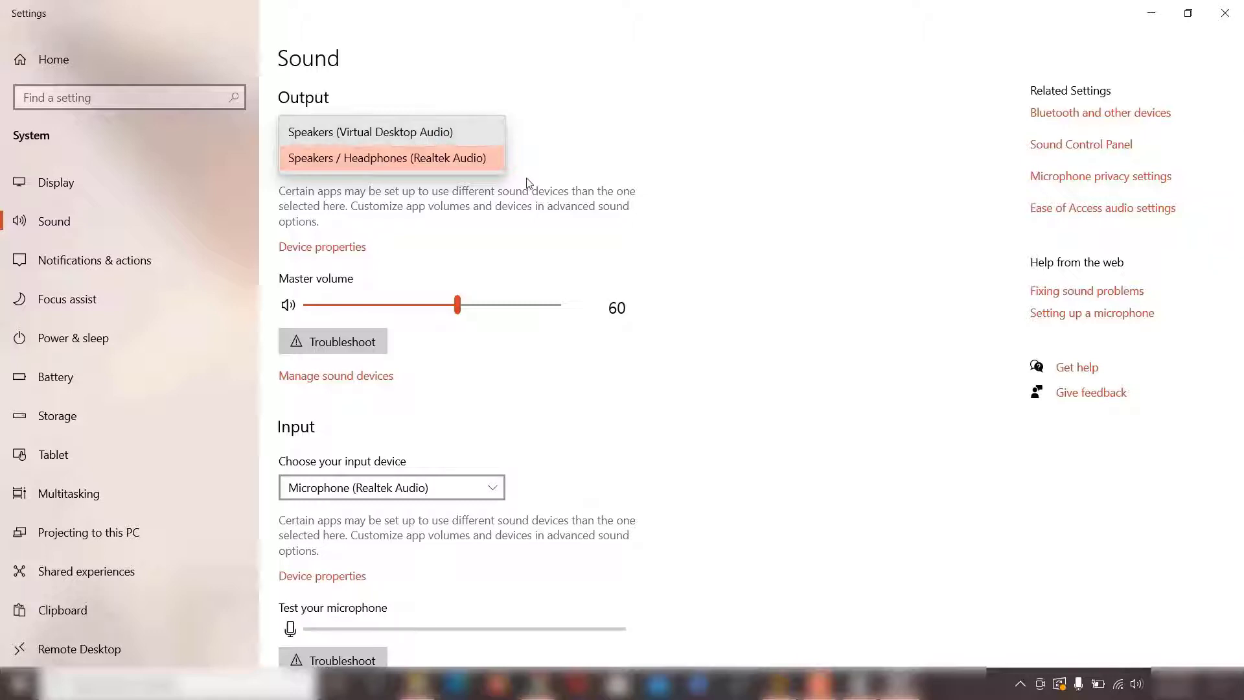
pyautogui.click(541, 211)
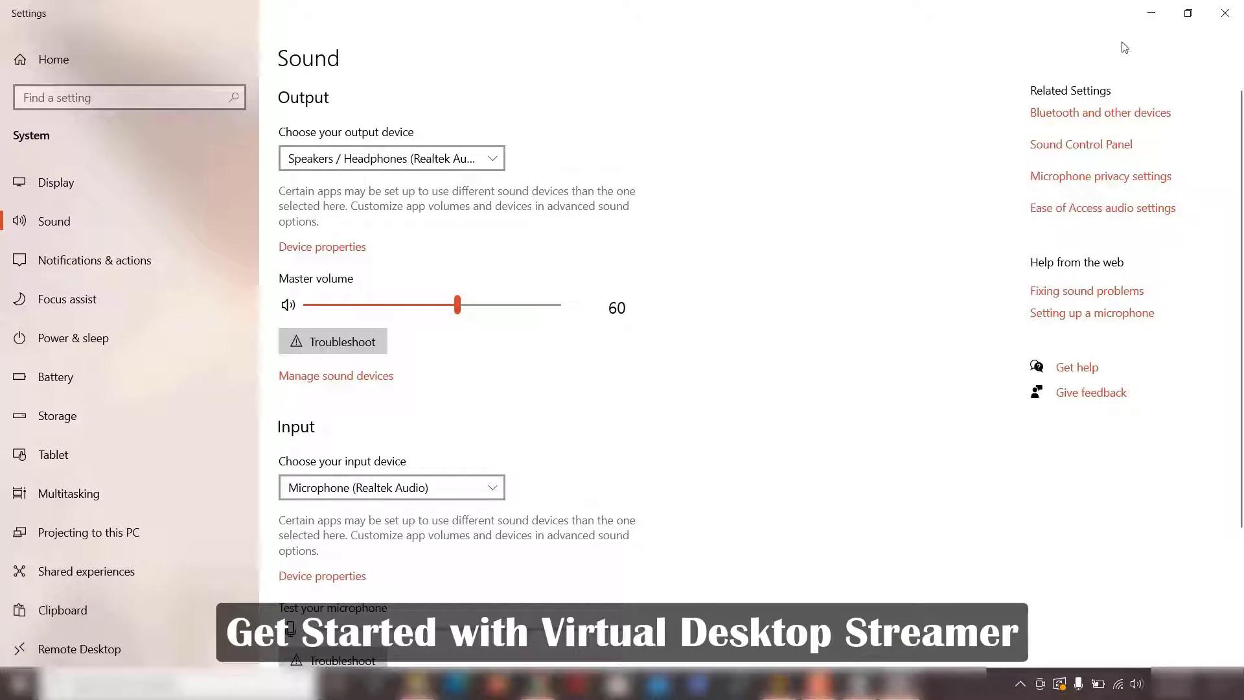
pyautogui.click(1153, 13)
# Search Windows for 'vir' and launch Virtual Desktop Streamer.
pyautogui.rightClick(839, 187)
pyautogui.click(383, 450)
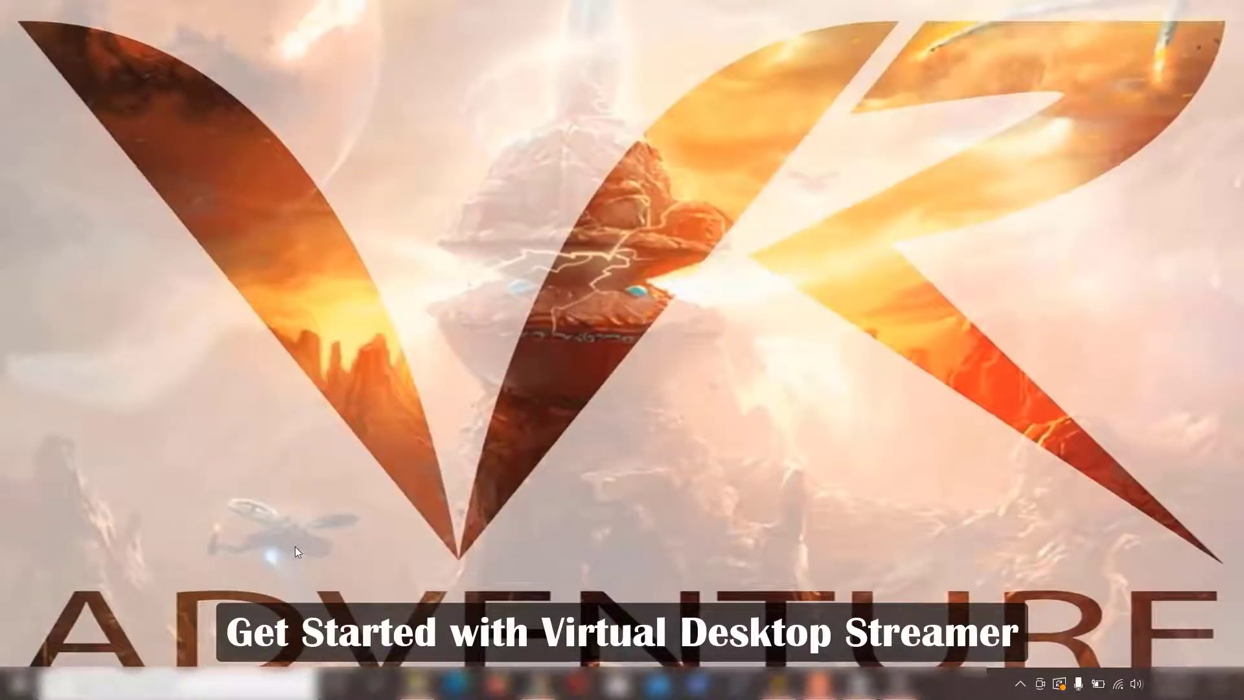
pyautogui.press('super+s')
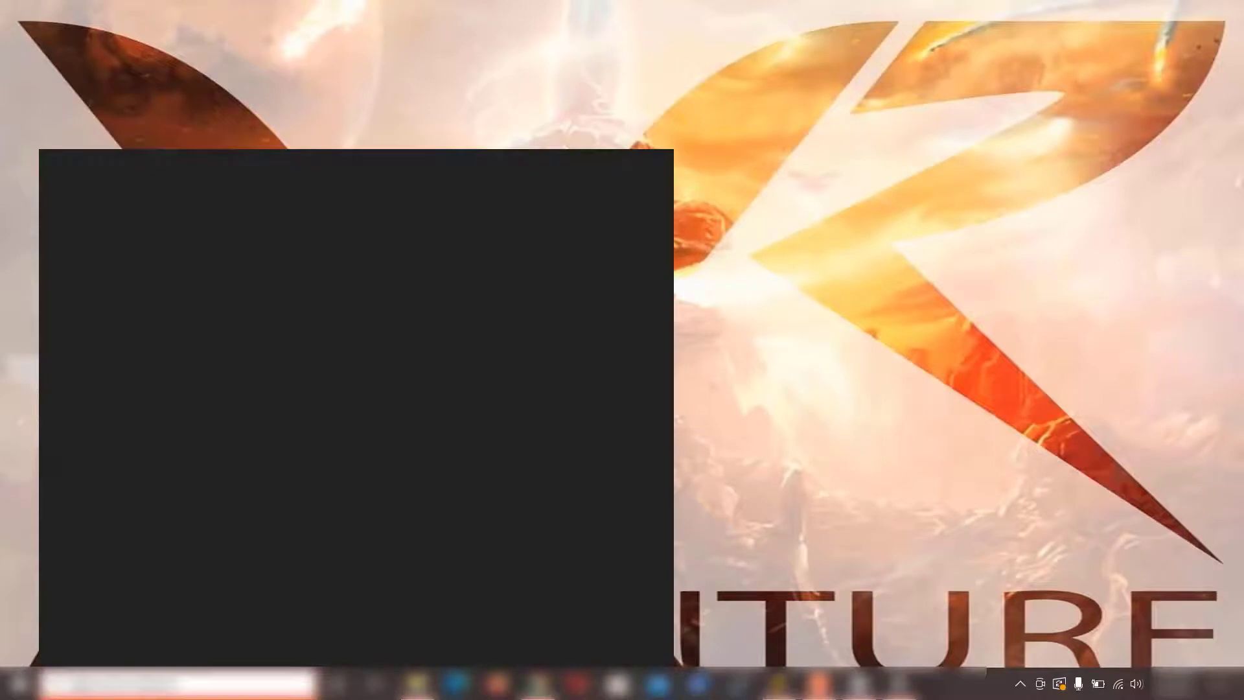
pyautogui.write('vir')
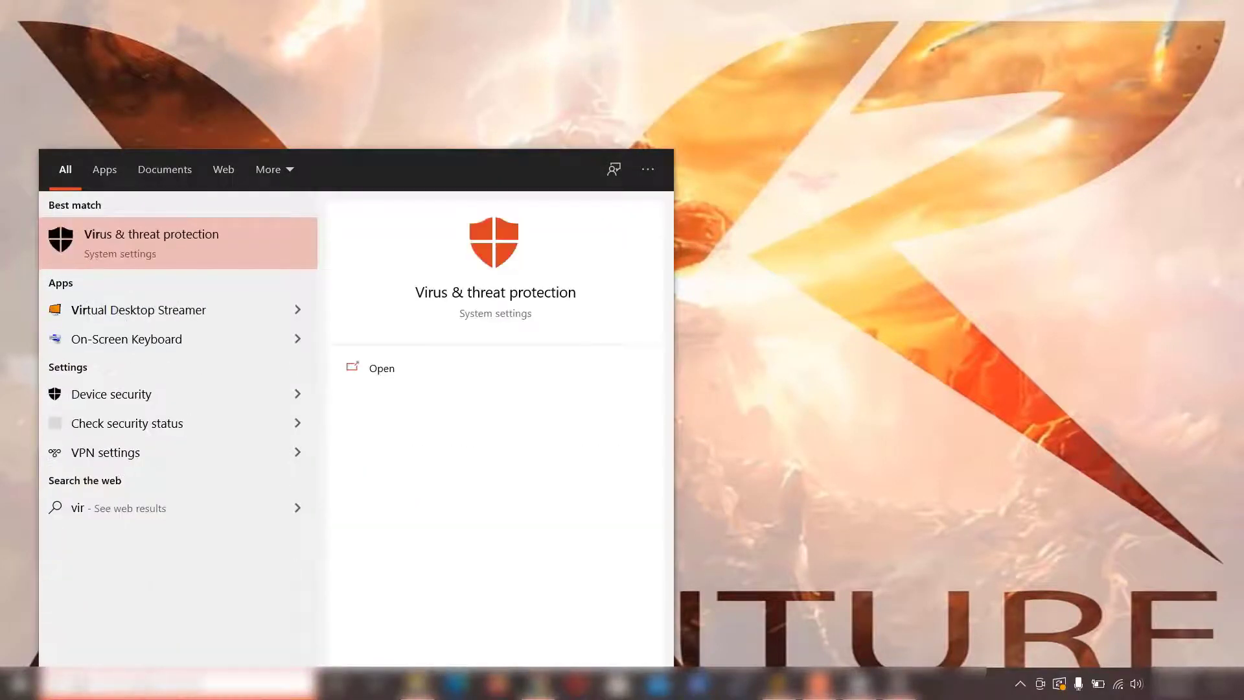
pyautogui.press('Down')
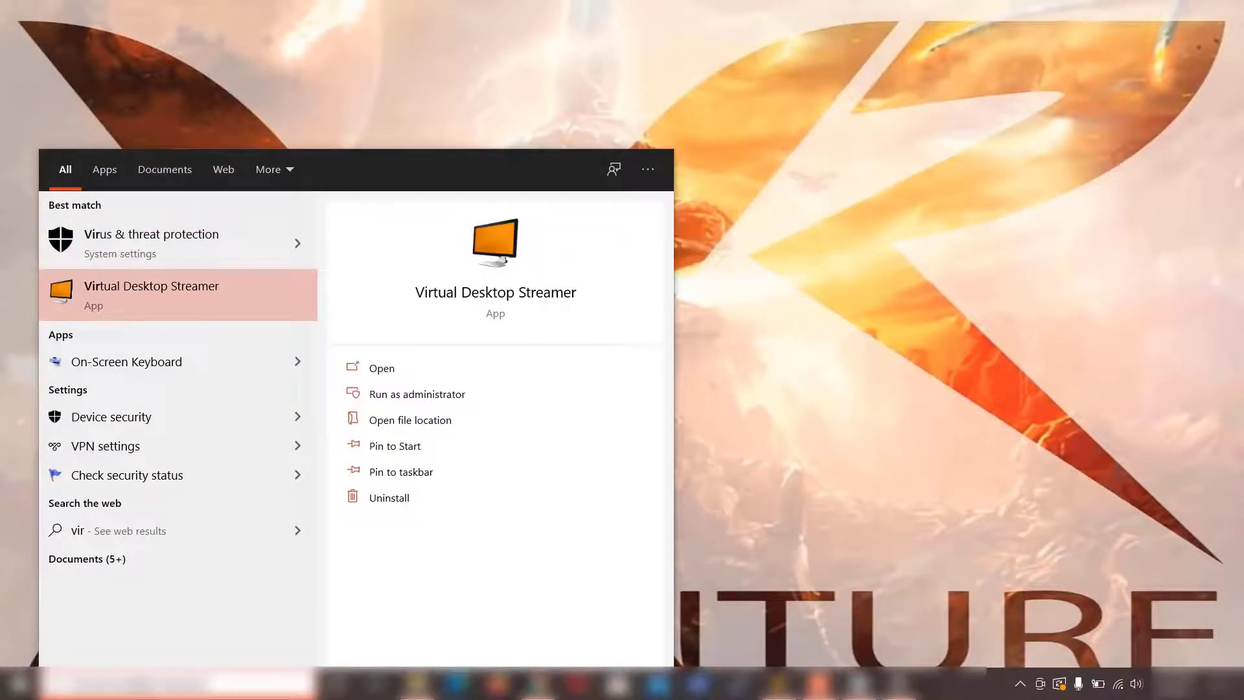
pyautogui.press('Return')
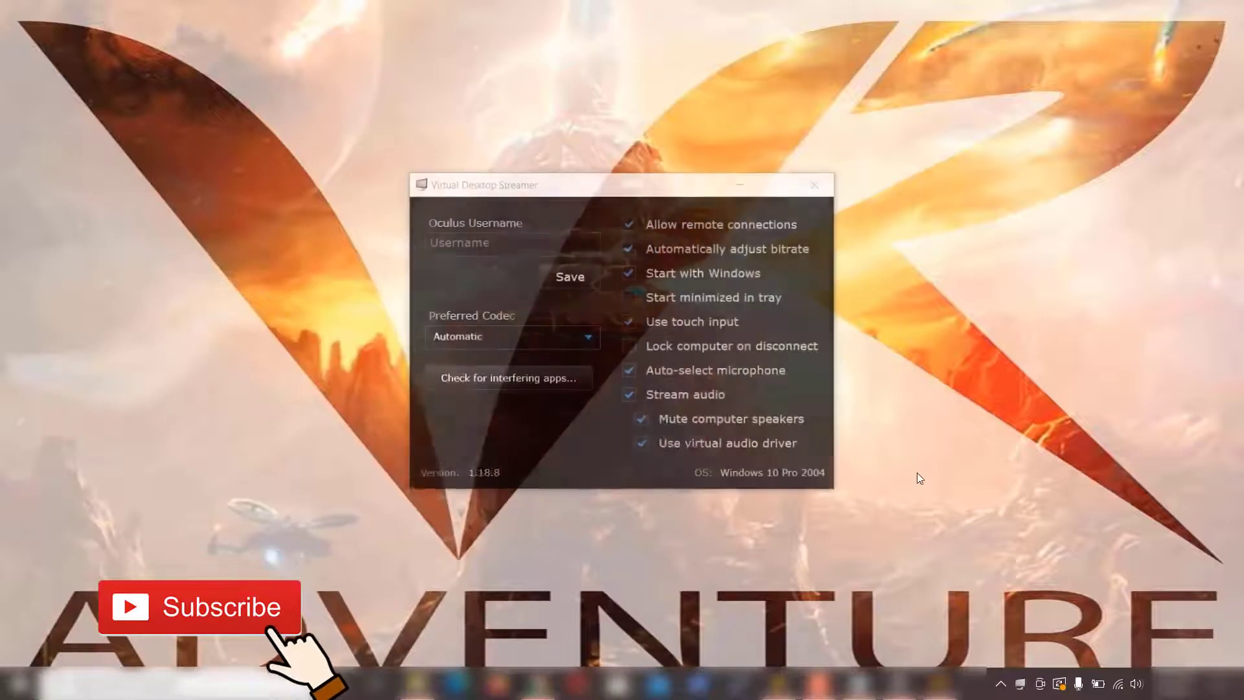
# Move the Virtual Desktop Streamer window up-left and focus its Oculus Username field.
pyautogui.moveTo(559, 183); pyautogui.dragTo(455, 151)
pyautogui.click(408, 208)
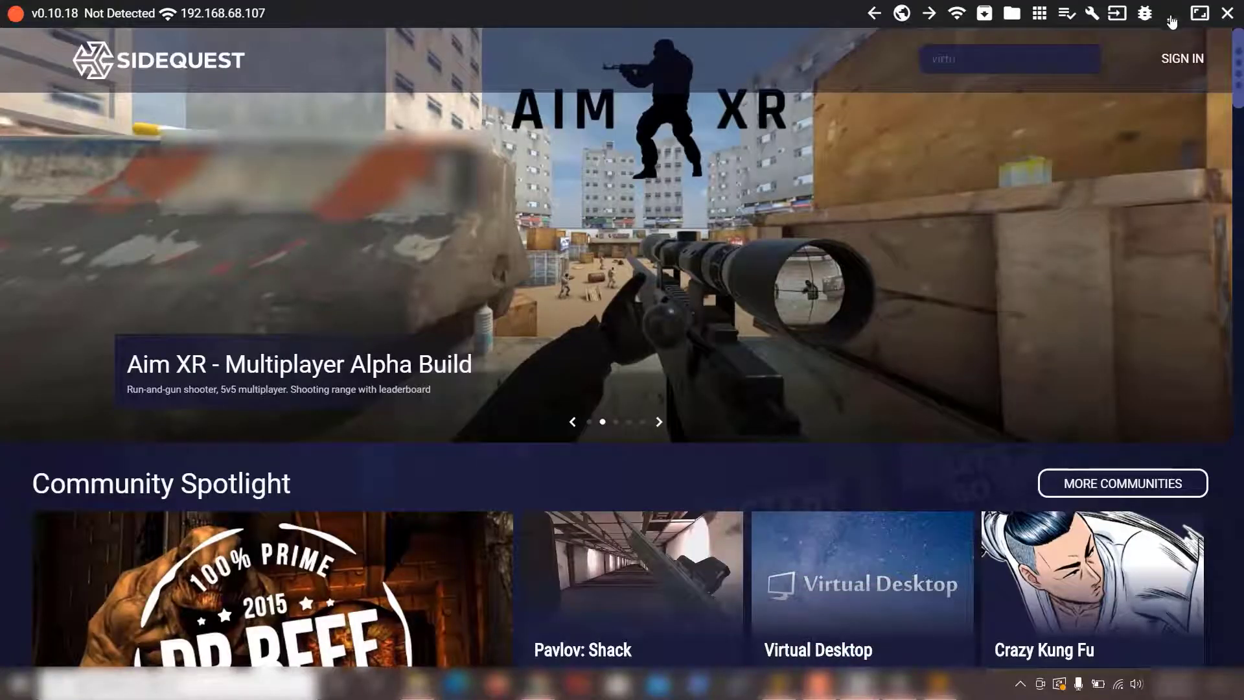
# Close SideQuest, confirming with EXIT SIDEQUEST NOW.
pyautogui.click(1228, 14)
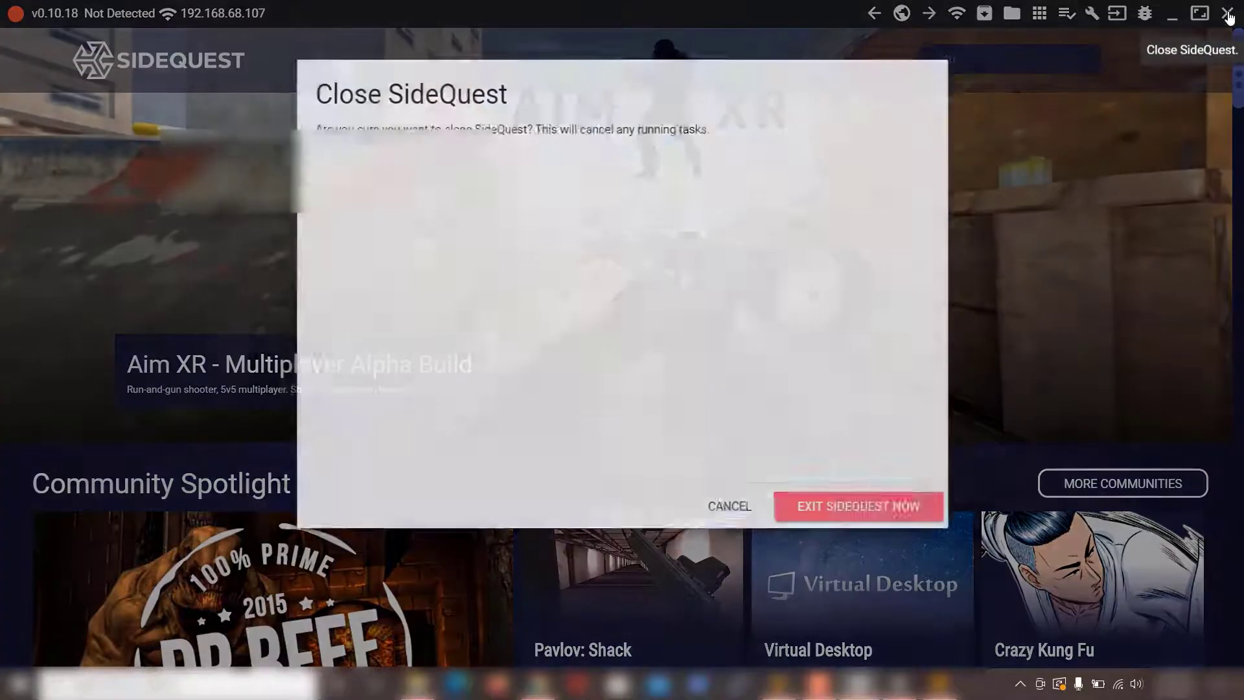
pyautogui.click(859, 512)
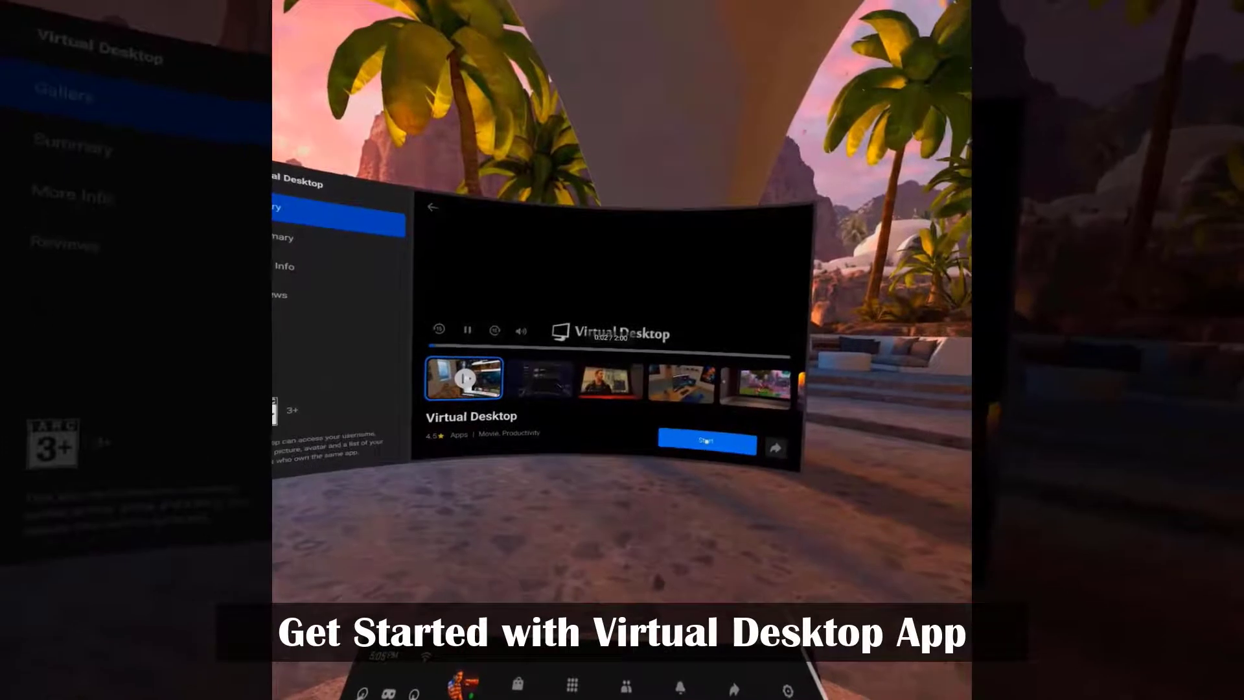
# Start Virtual Desktop in the headset and connect to the desktop PC under Computers.
pyautogui.click(699, 406)
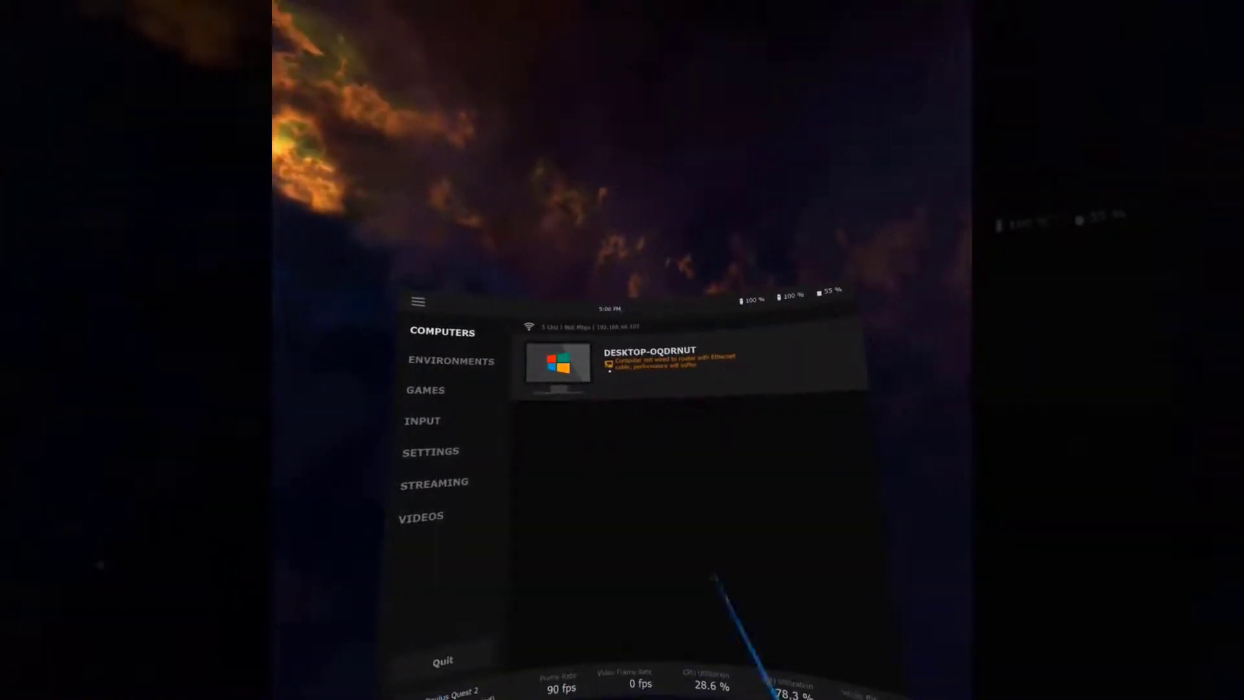
pyautogui.click(611, 372)
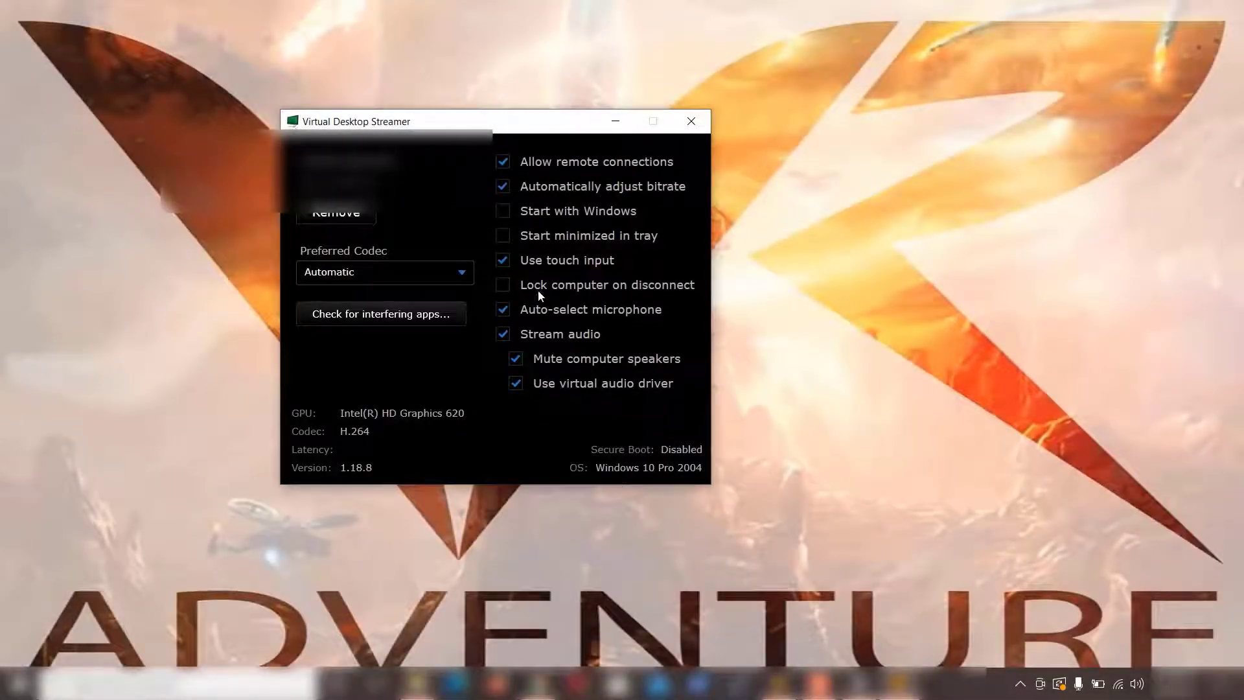
# Put the Streamer window away to the tray and open Virtual Desktop's Settings page in the headset.
pyautogui.click(1021, 684)
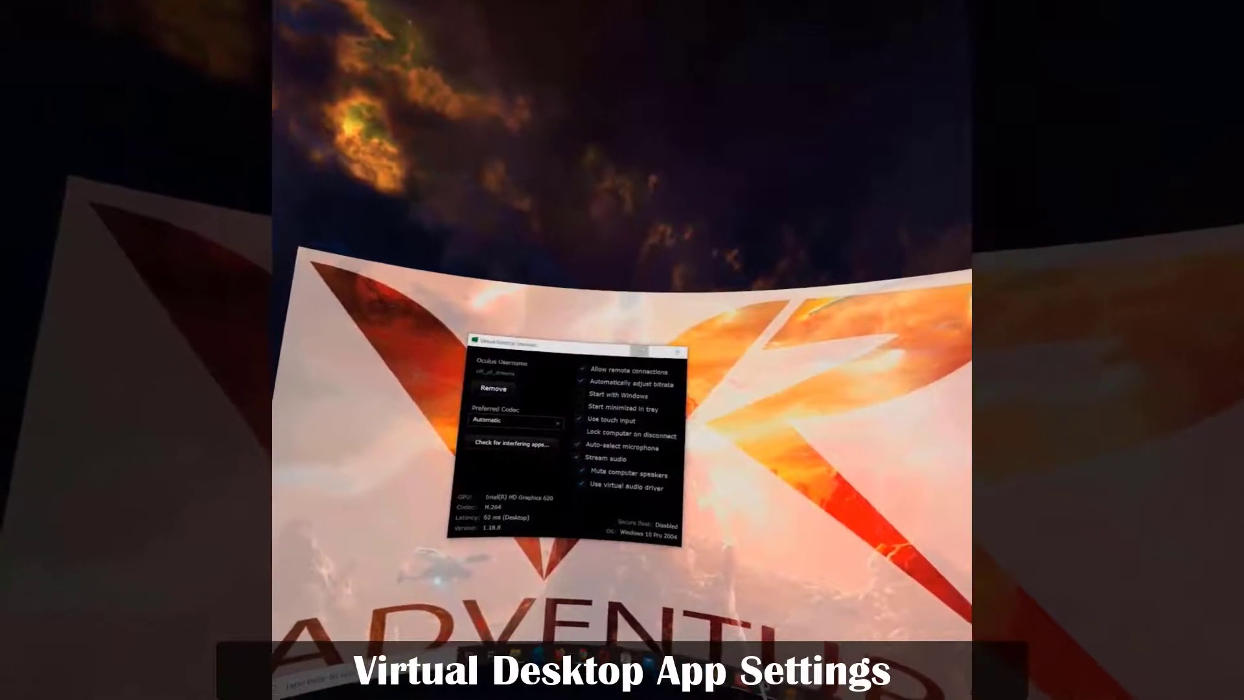
pyautogui.click(635, 422)
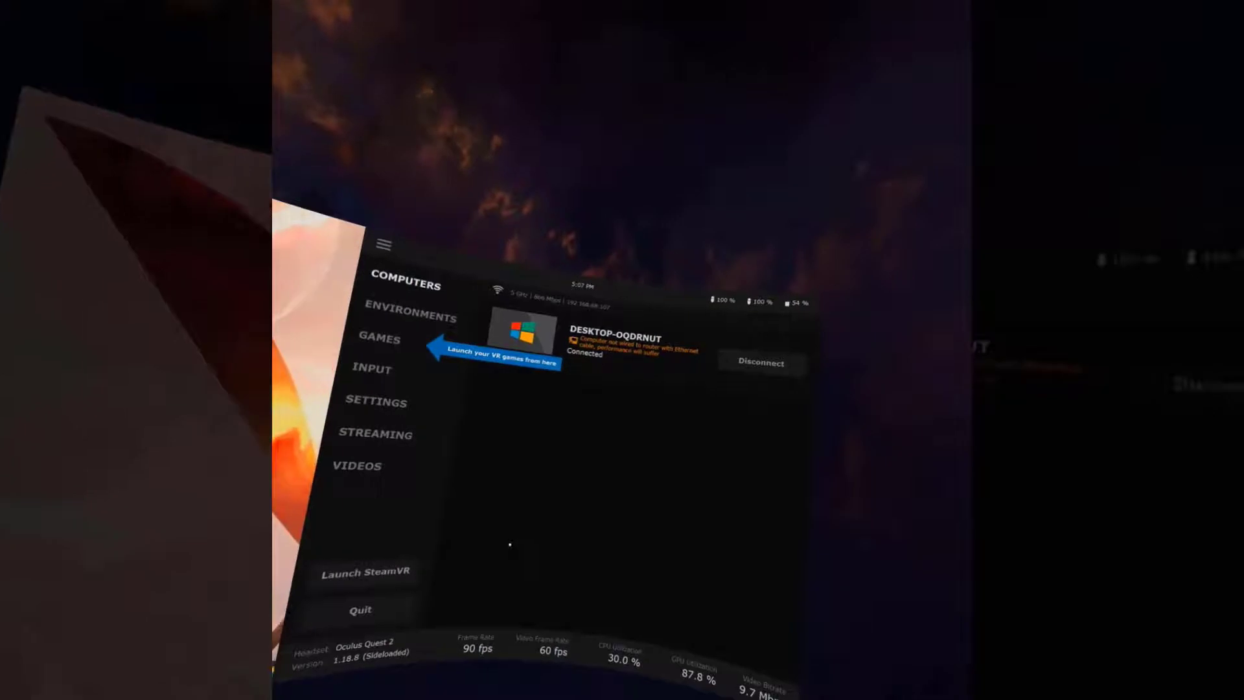
pyautogui.click(516, 408)
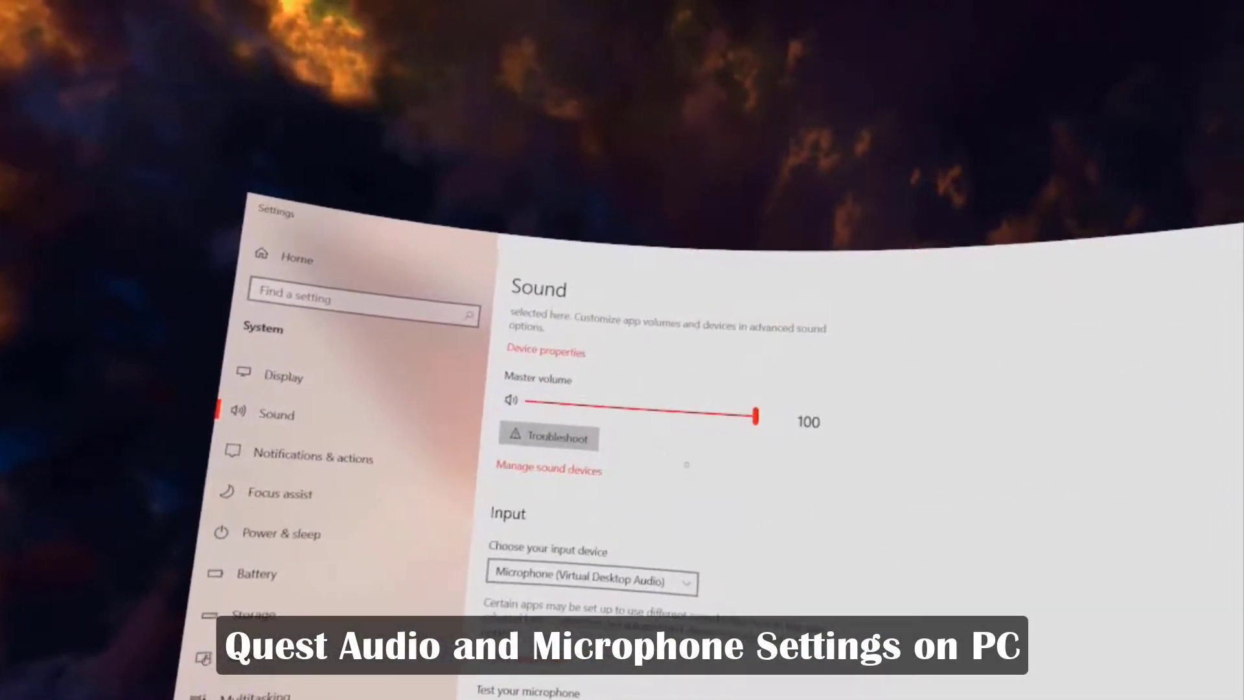
# Set the Virtual Desktop Audio master volume to 100, then open the microphone's Device properties.
pyautogui.scroll(2, 576, 460)
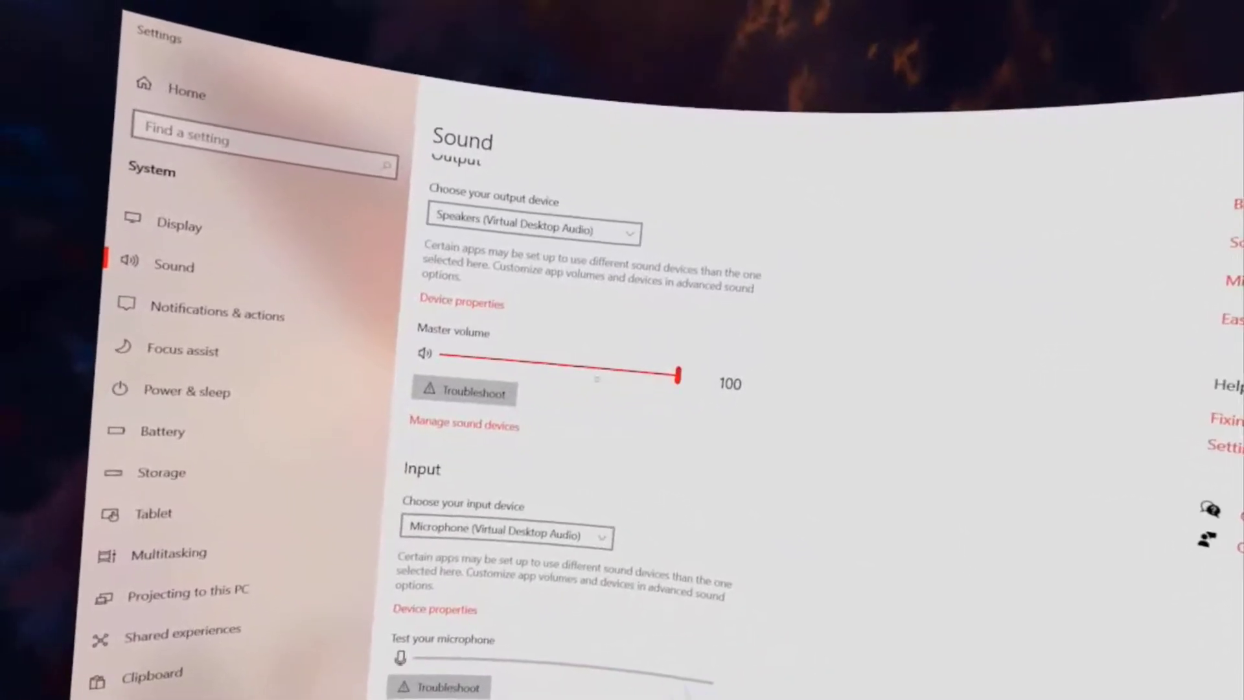
pyautogui.moveTo(785, 406); pyautogui.dragTo(722, 397)
pyautogui.moveTo(637, 375); pyautogui.dragTo(585, 370)
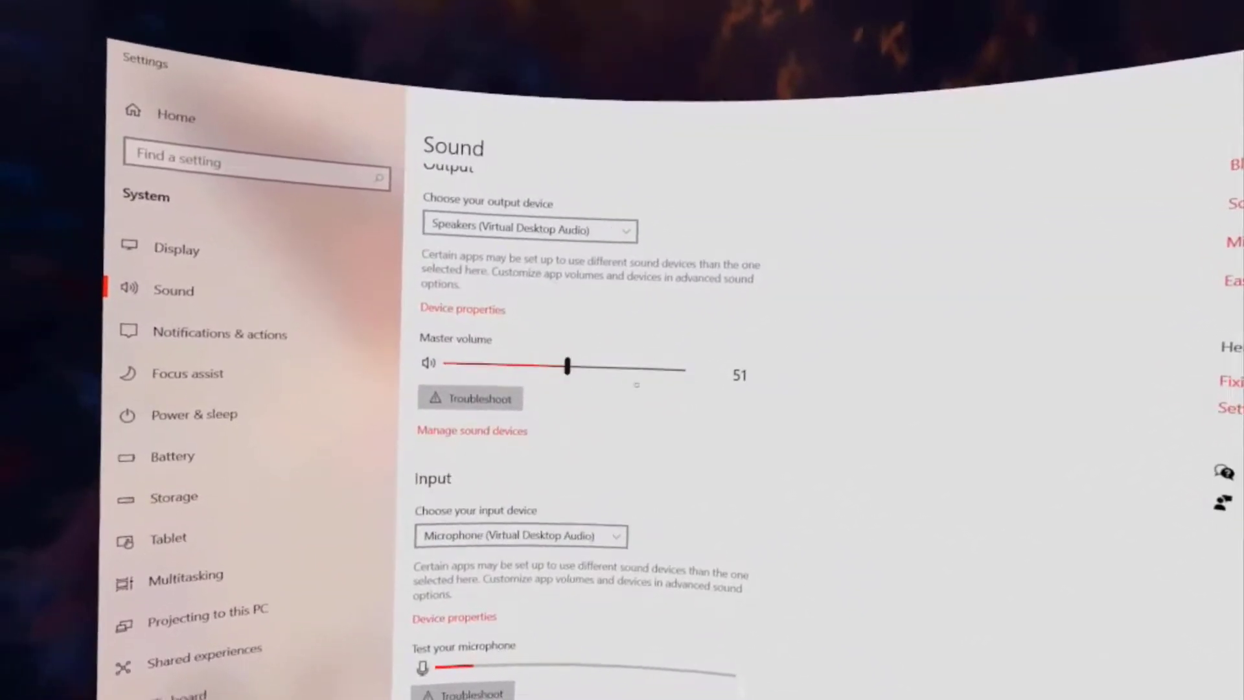
pyautogui.click(671, 364)
pyautogui.moveTo(624, 373); pyautogui.dragTo(656, 373)
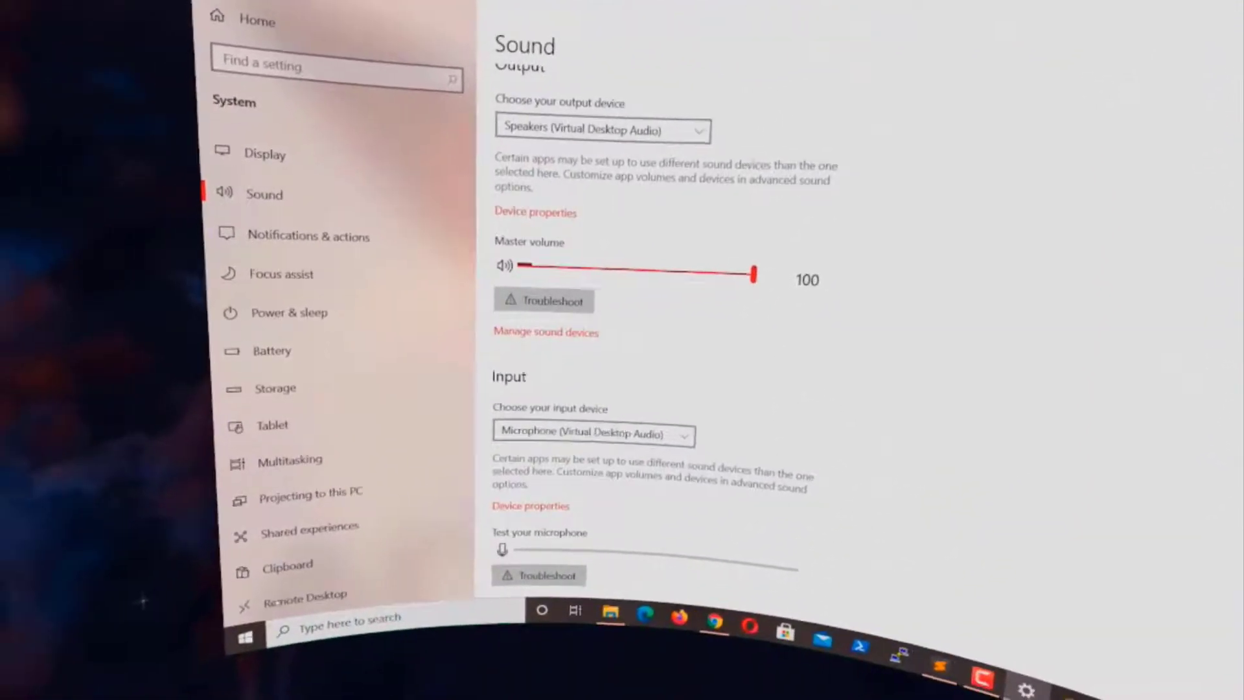
pyautogui.scroll(-1, 648, 389)
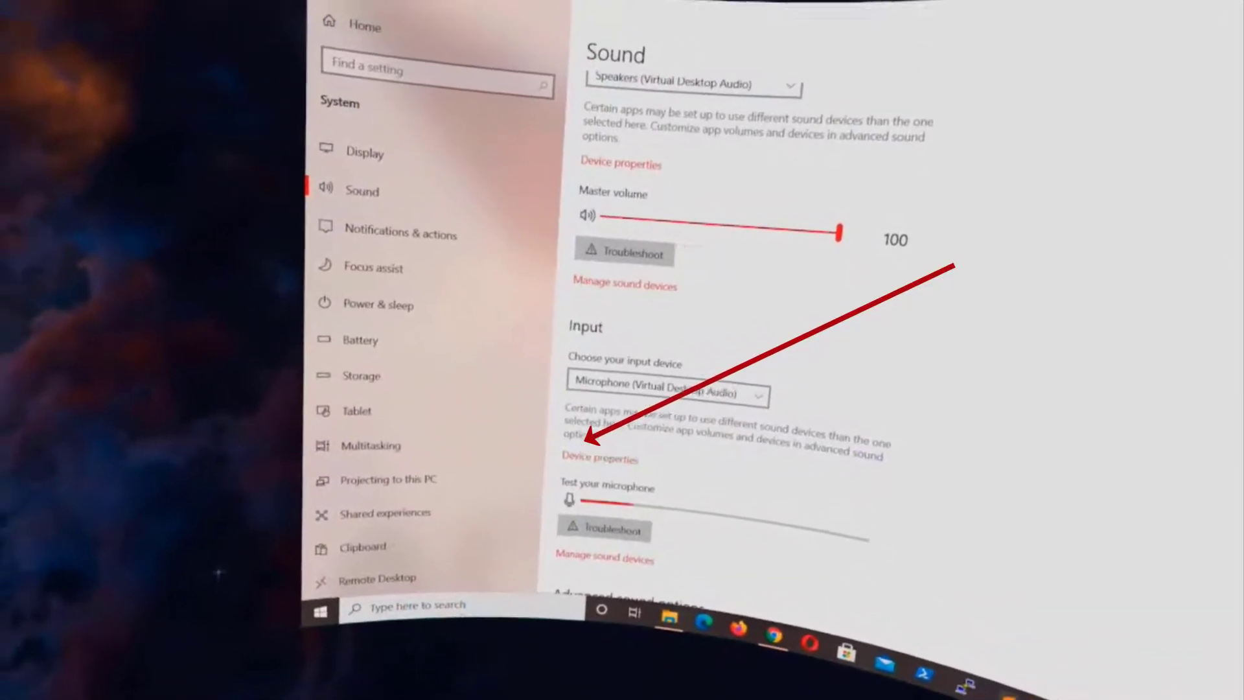
pyautogui.click(570, 467)
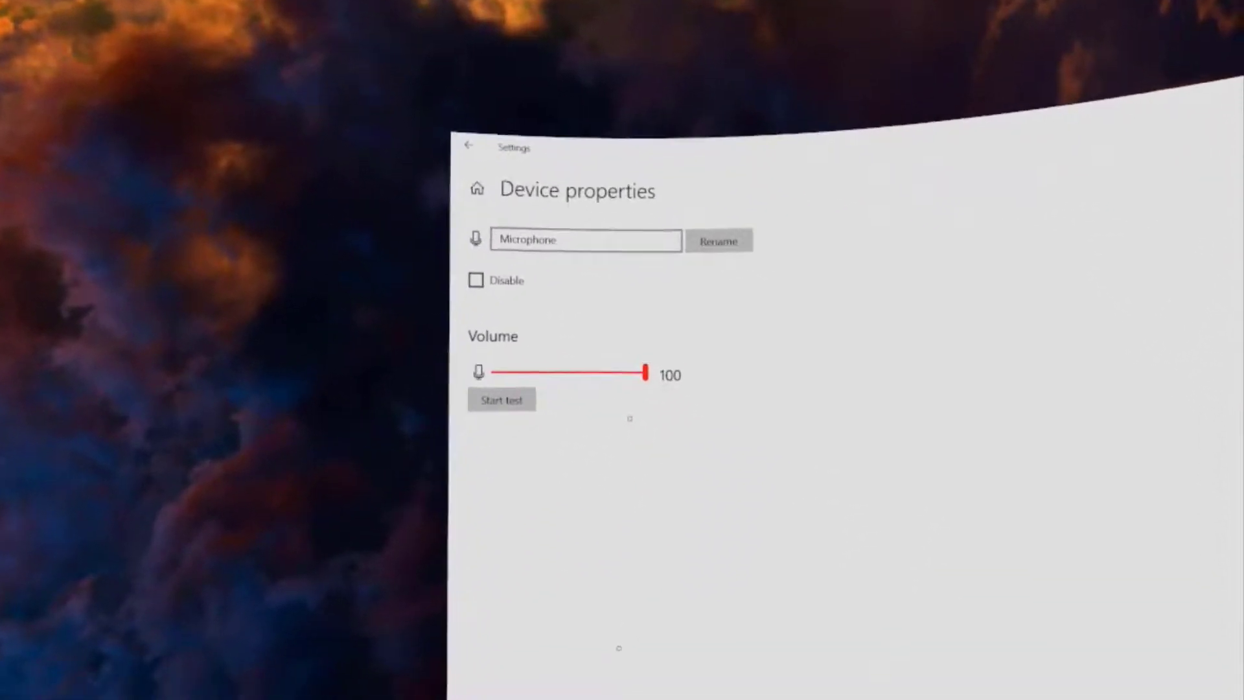
# Test the microphone volume at 32, restore it to 100, and return to Sound.
pyautogui.moveTo(682, 435); pyautogui.dragTo(567, 415)
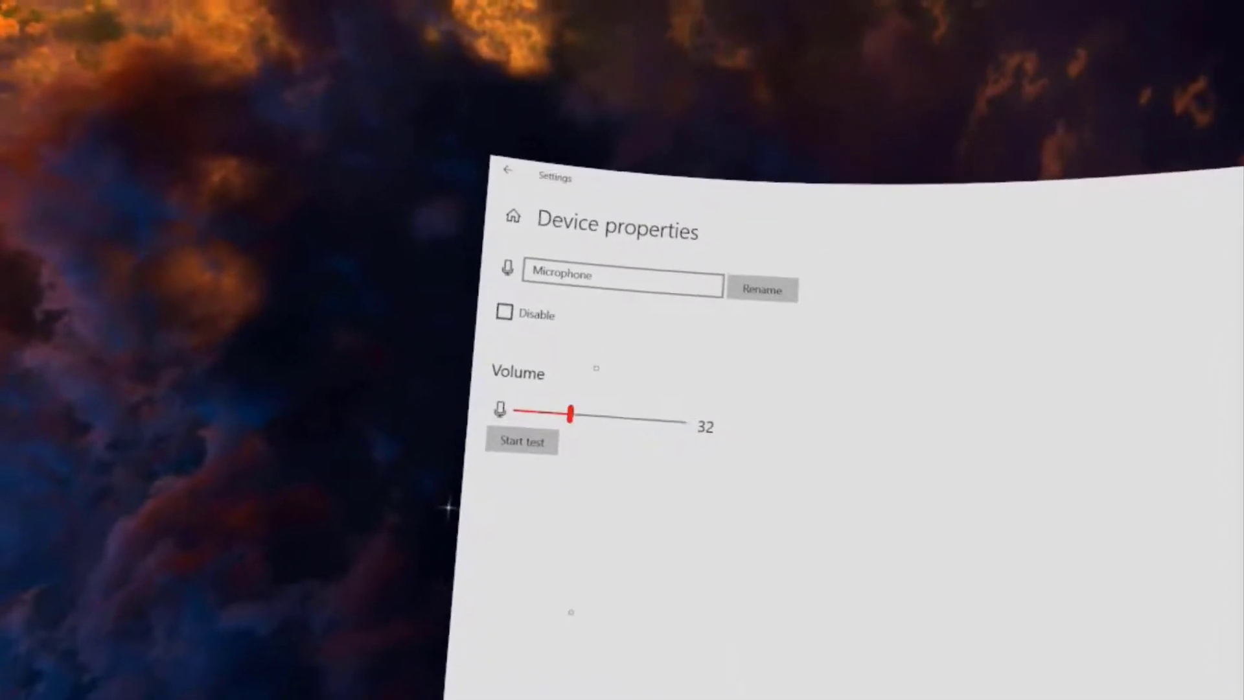
pyautogui.moveTo(536, 418); pyautogui.dragTo(652, 425)
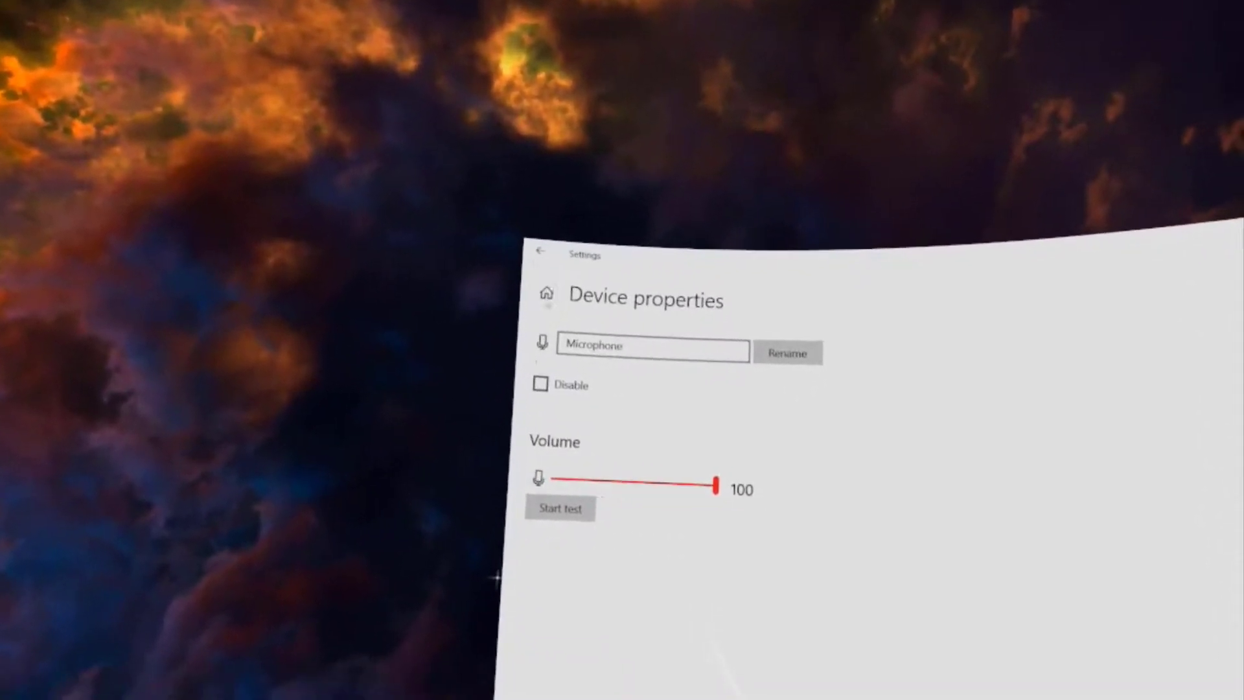
pyautogui.hotkey('alt', 'Left')
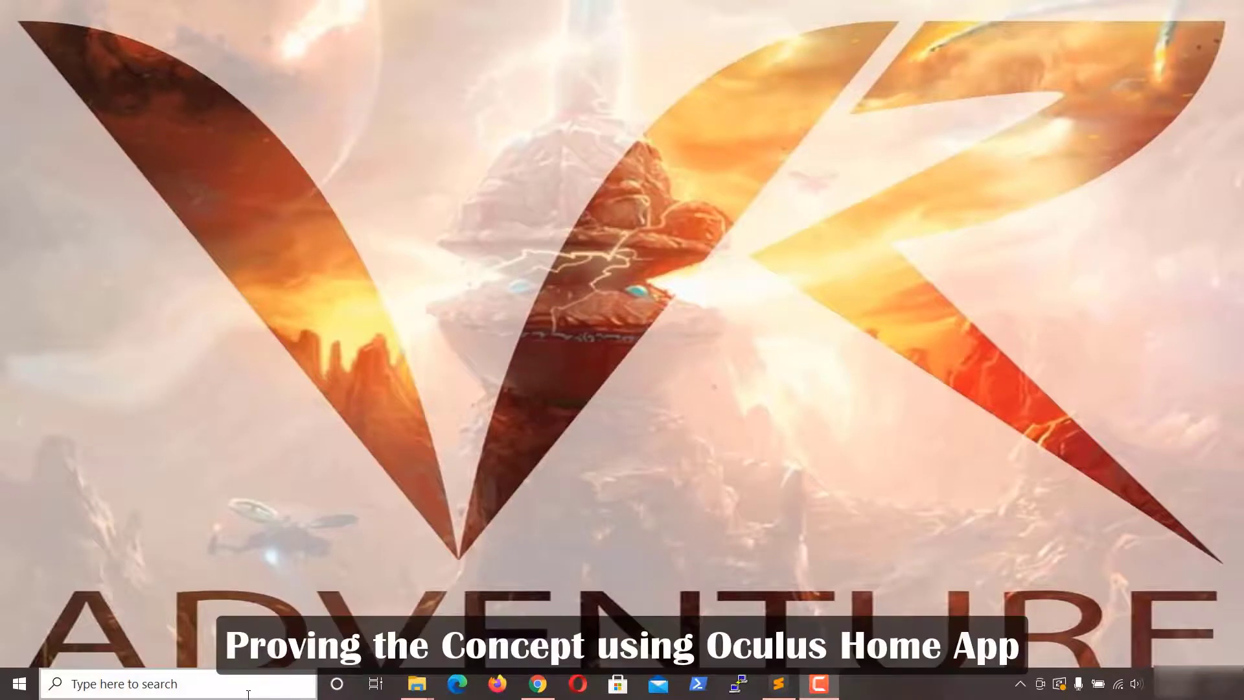
# Search the PC for 'oculus home' and launch the Oculus app.
pyautogui.click(248, 694)
pyautogui.write('ocu')
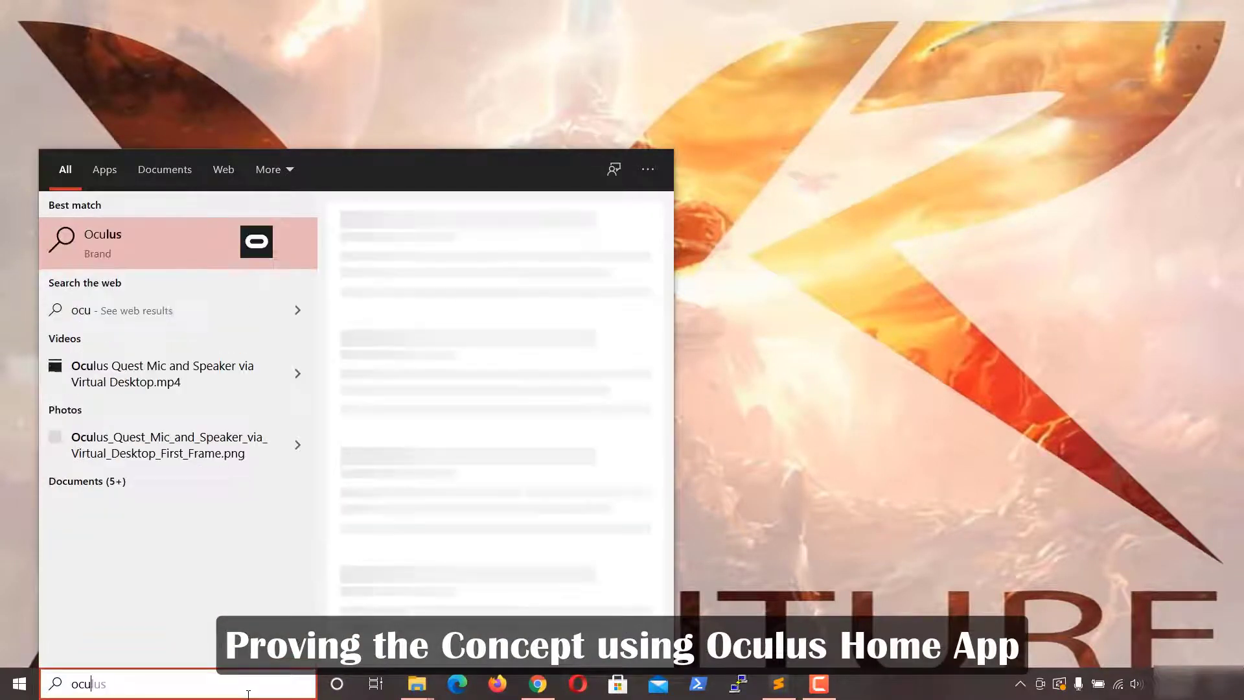
pyautogui.write('lus hom')
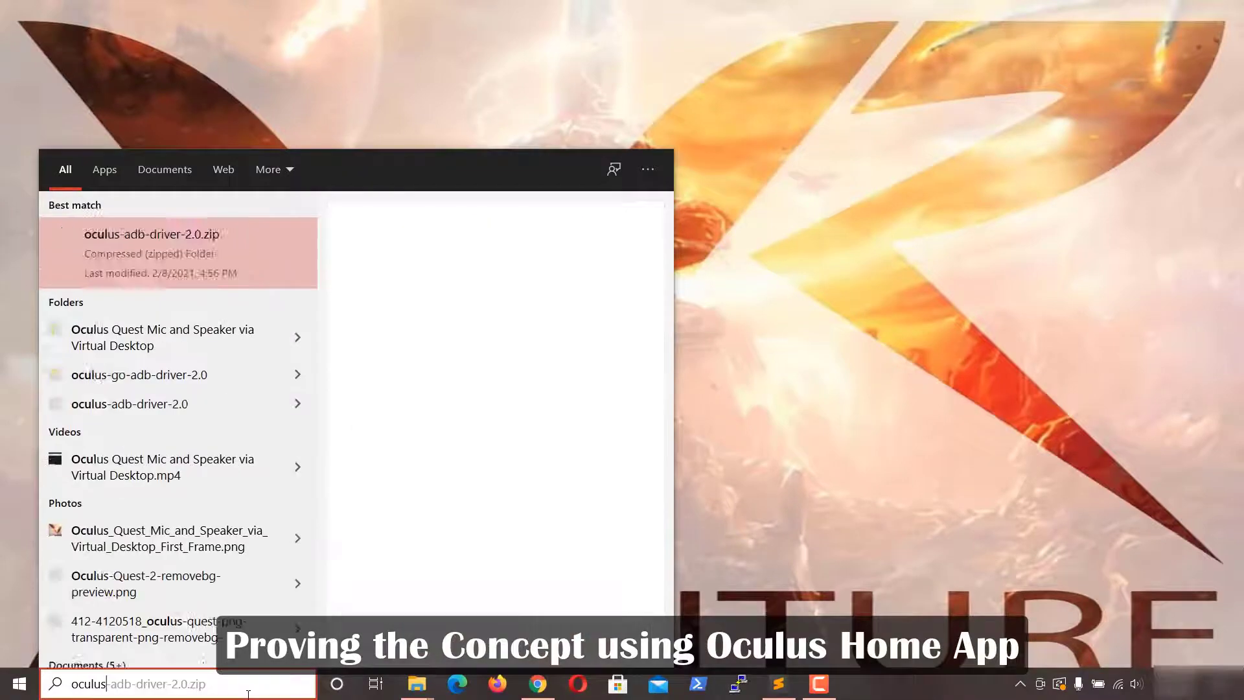
pyautogui.write('e')
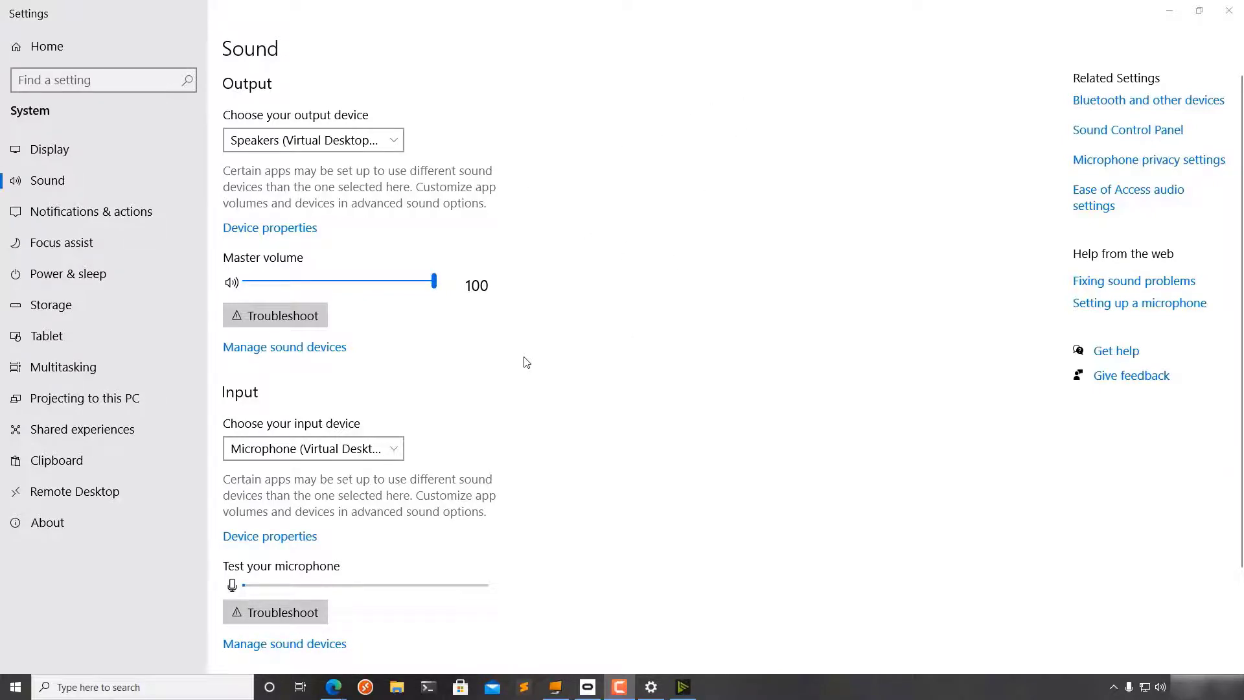
pyautogui.click(230, 680)
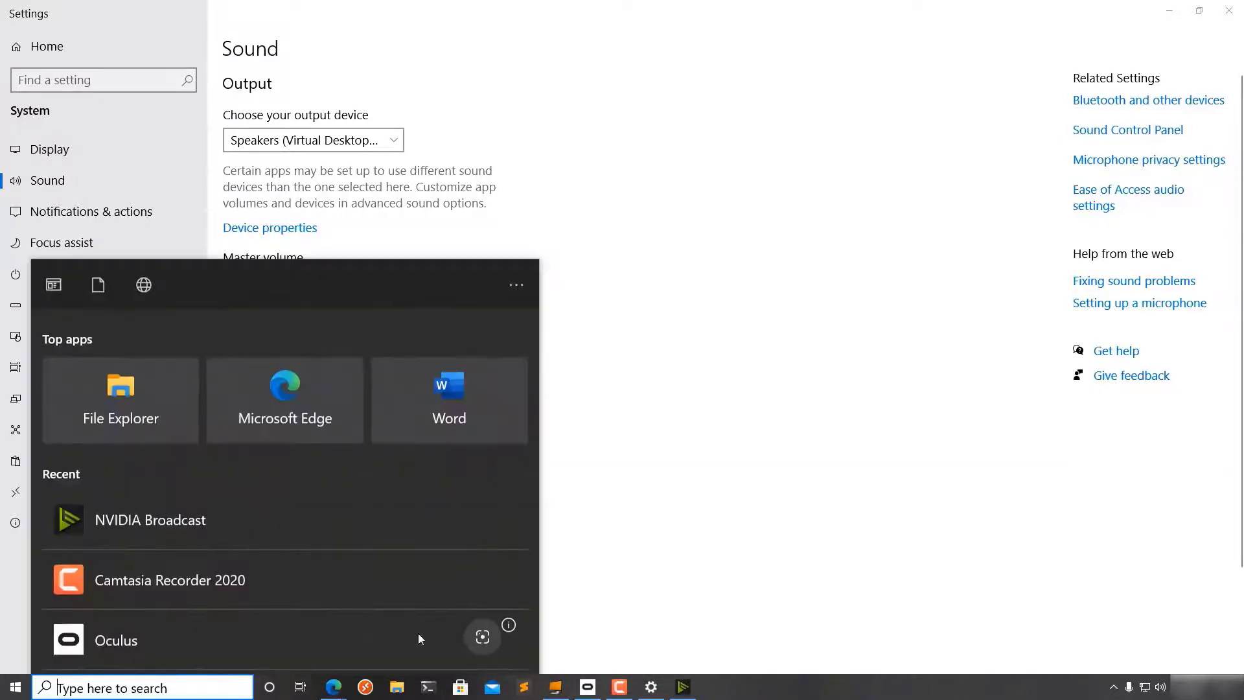
pyautogui.click(685, 590)
pyautogui.click(587, 687)
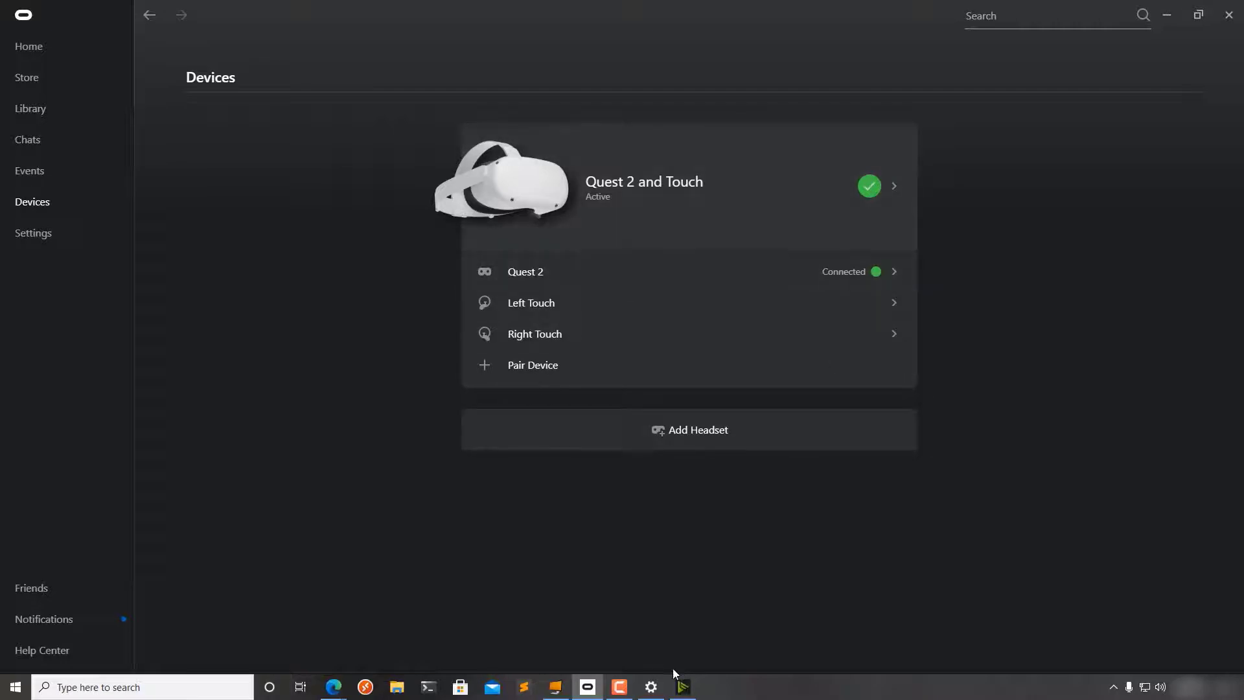
# Open Virtual Desktop Streamer from the system tray and move it to the left.
pyautogui.click(1113, 686)
pyautogui.click(1140, 661)
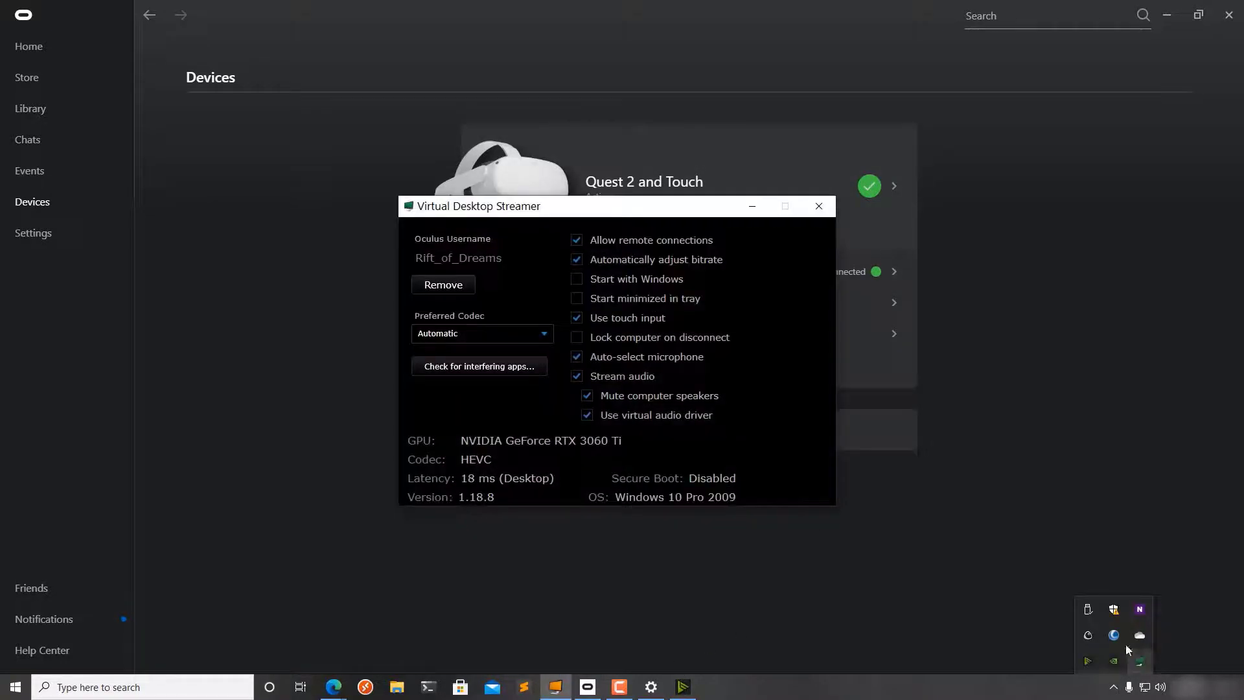
pyautogui.moveTo(601, 212); pyautogui.dragTo(269, 168)
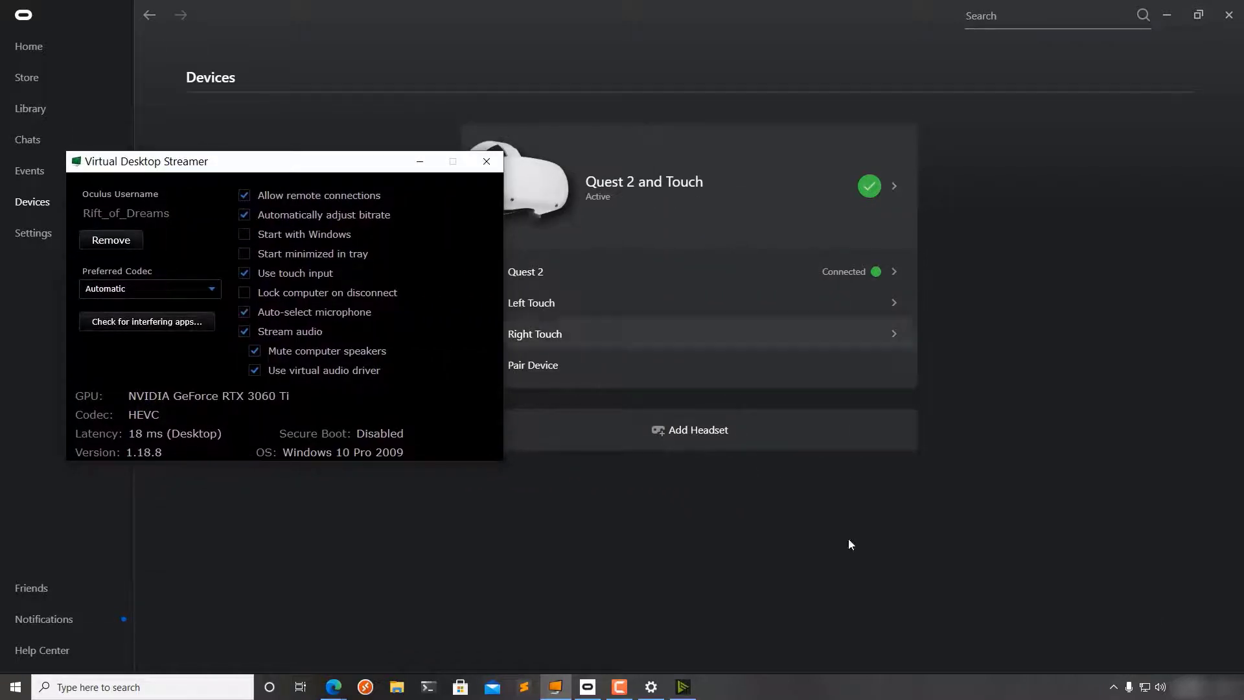
# Minimize the Streamer and Oculus windows, then lower the Windows master volume to 40.
pyautogui.click(1113, 686)
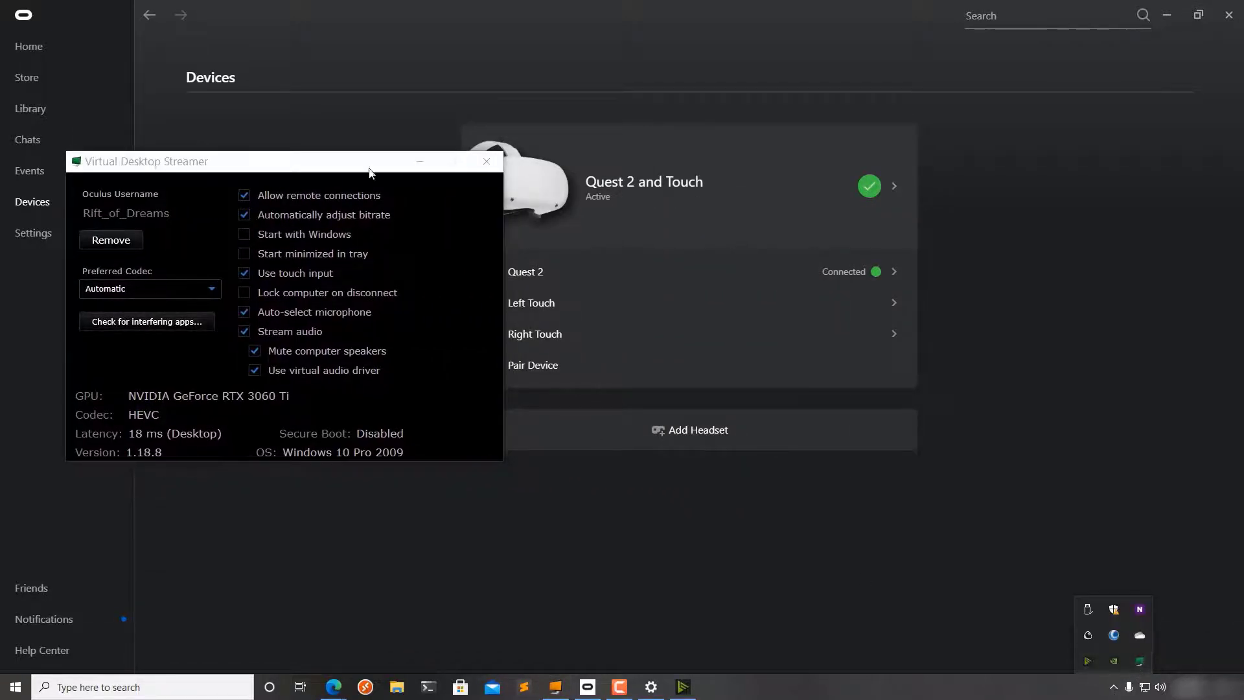
pyautogui.click(420, 162)
pyautogui.click(1169, 16)
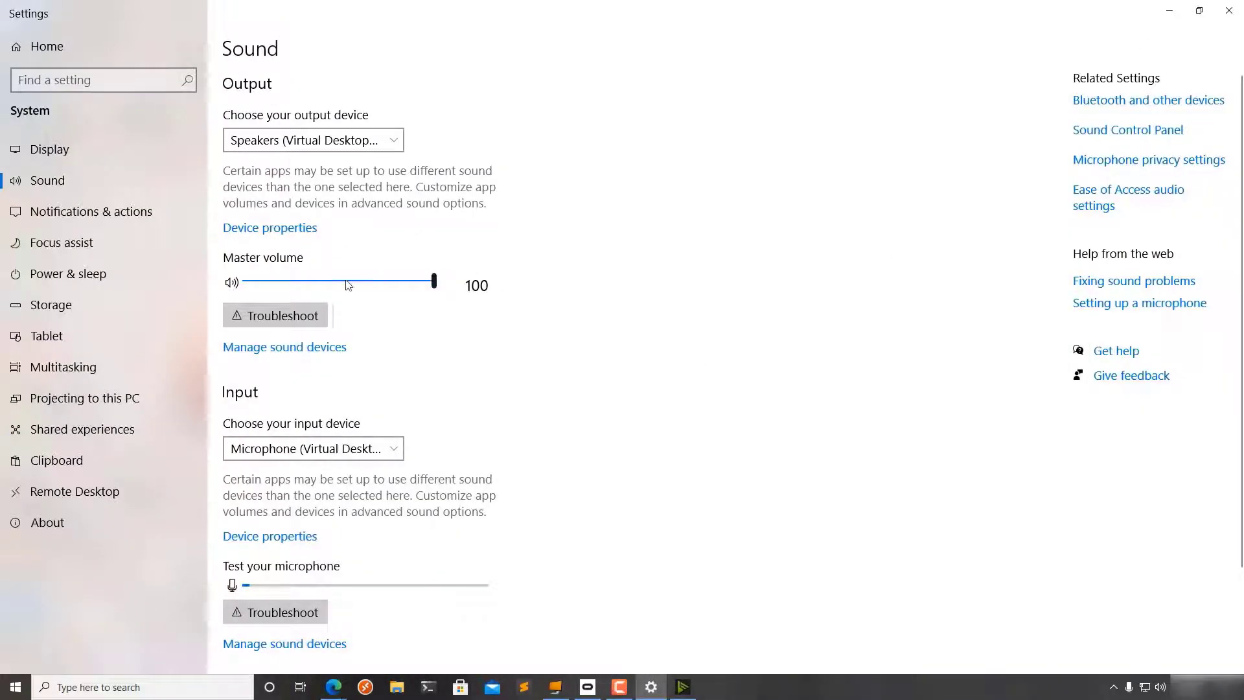
pyautogui.moveTo(395, 286); pyautogui.dragTo(320, 281)
# Open the Oculus Quest 2 and Touch audio panel, then lower the Windows microphone volume to 20.
pyautogui.click(587, 687)
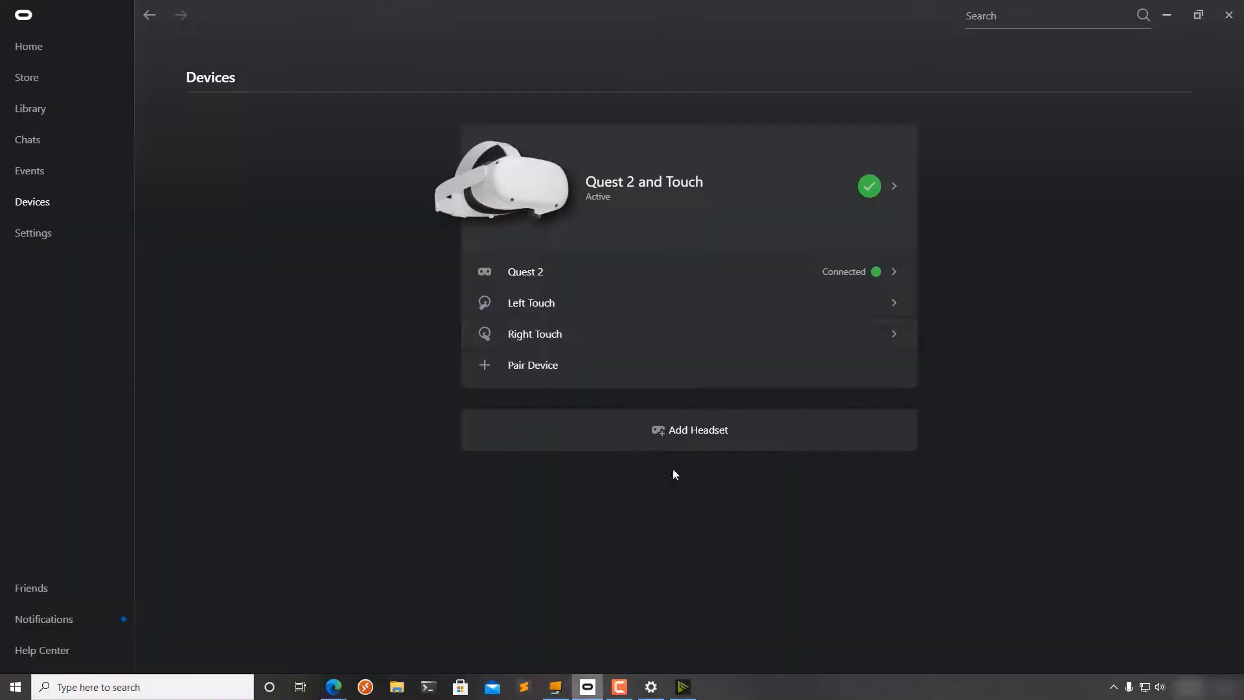
pyautogui.click(632, 203)
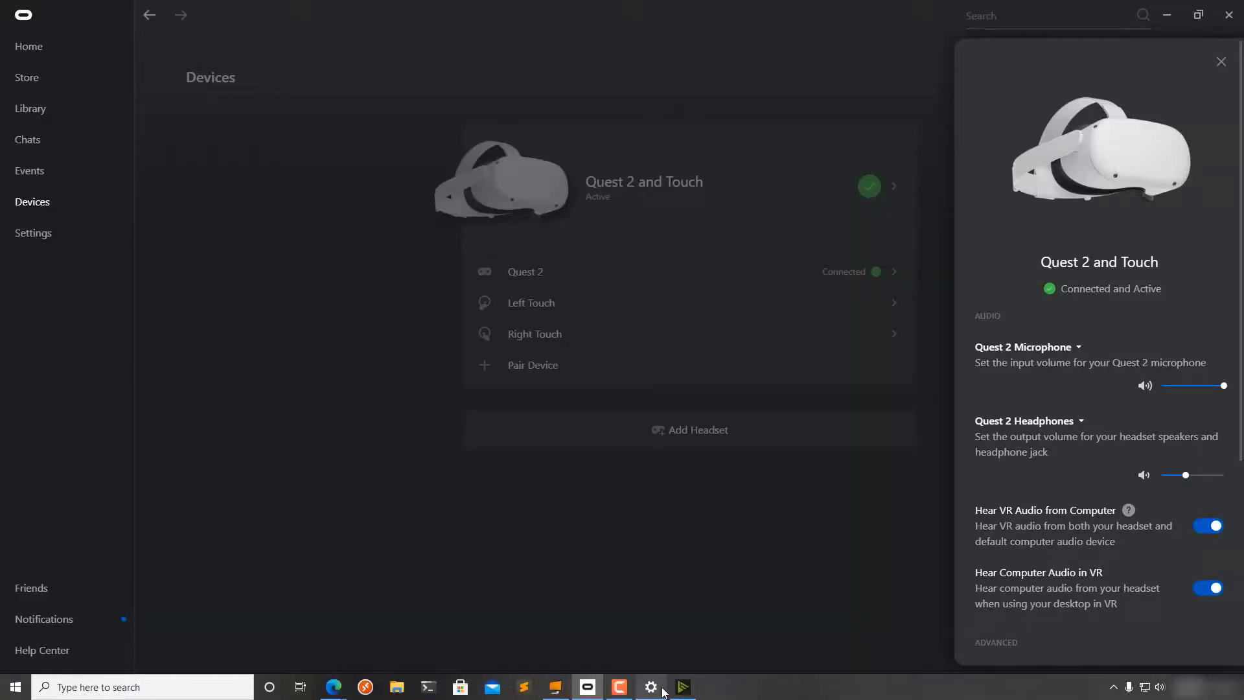
pyautogui.click(651, 687)
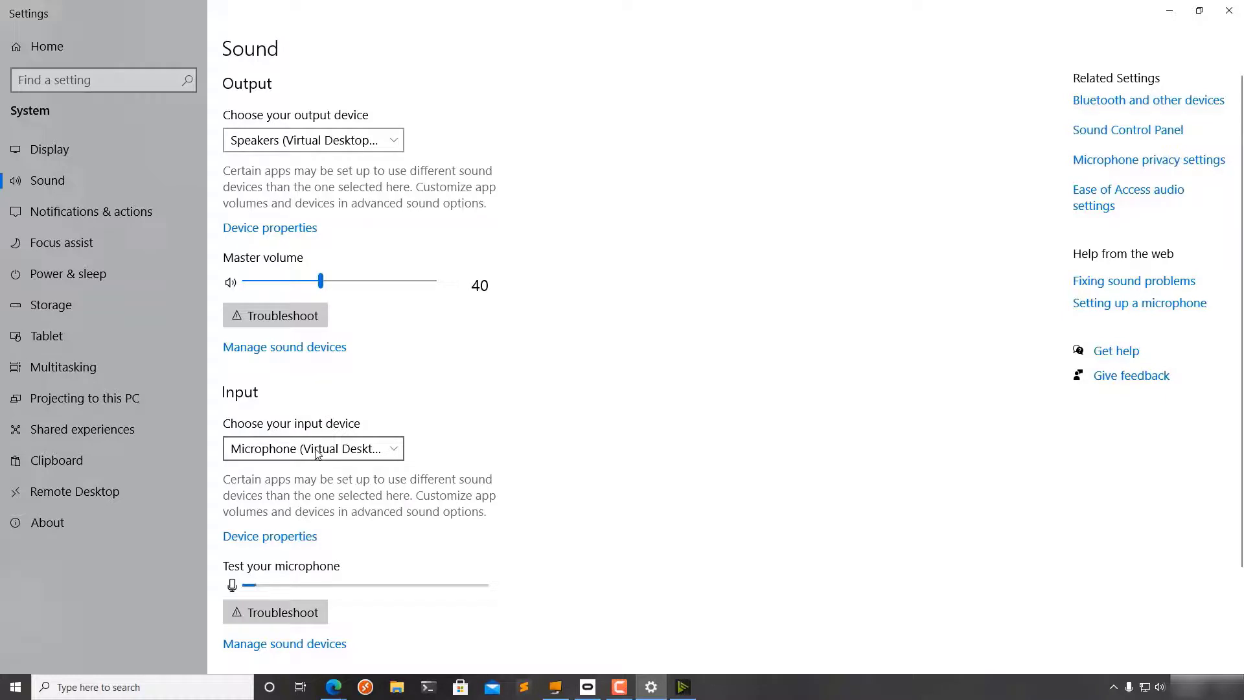
pyautogui.click(279, 537)
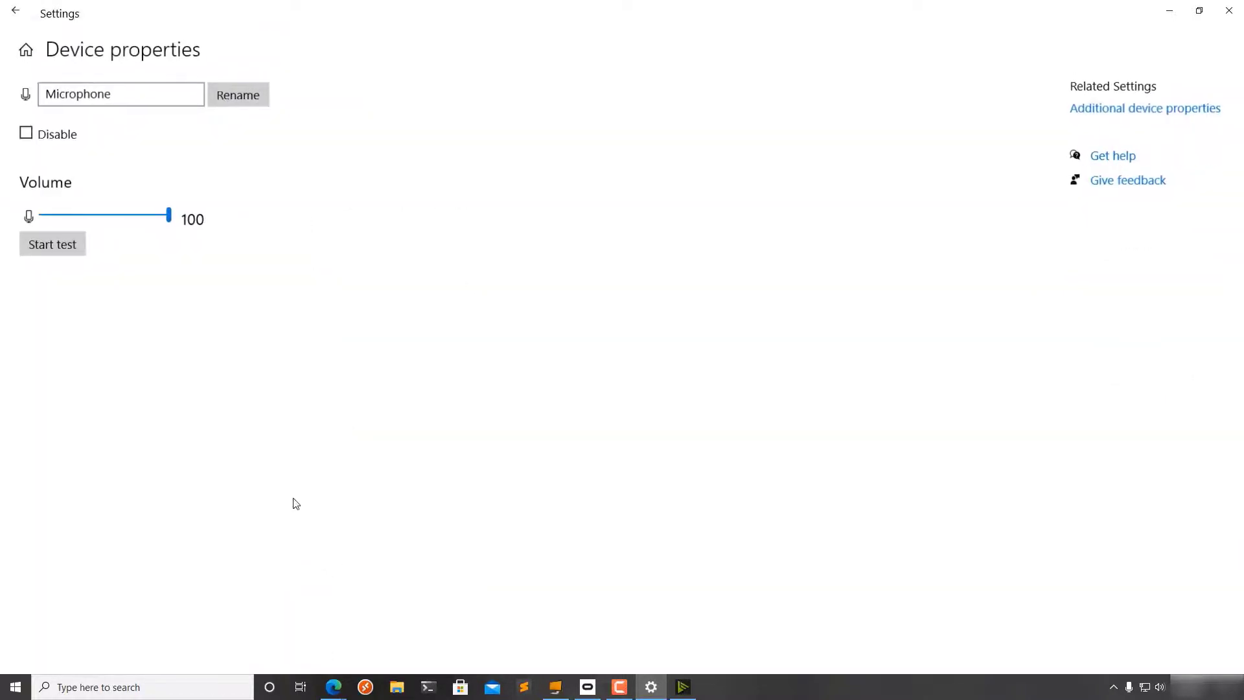
pyautogui.moveTo(167, 221); pyautogui.dragTo(64, 222)
# Check the Quest 2 Microphone level in Oculus, then return to microphone properties.
pyautogui.click(1154, 19)
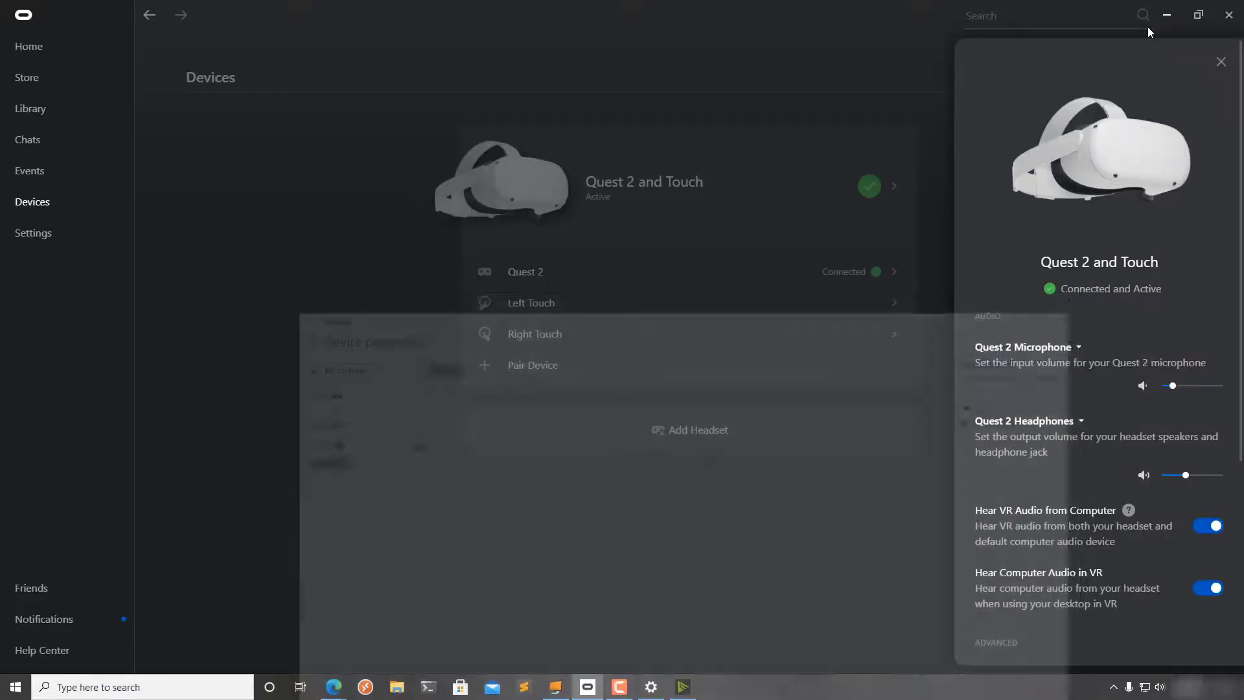
pyautogui.click(356, 238)
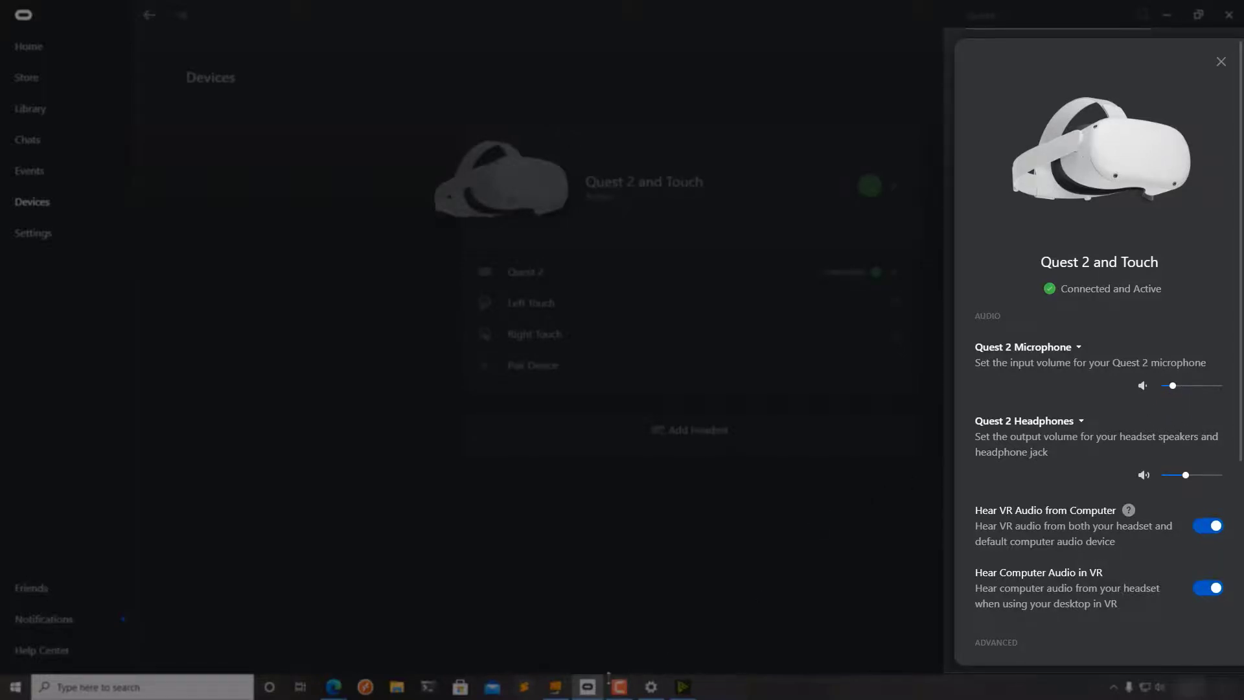
pyautogui.click(652, 687)
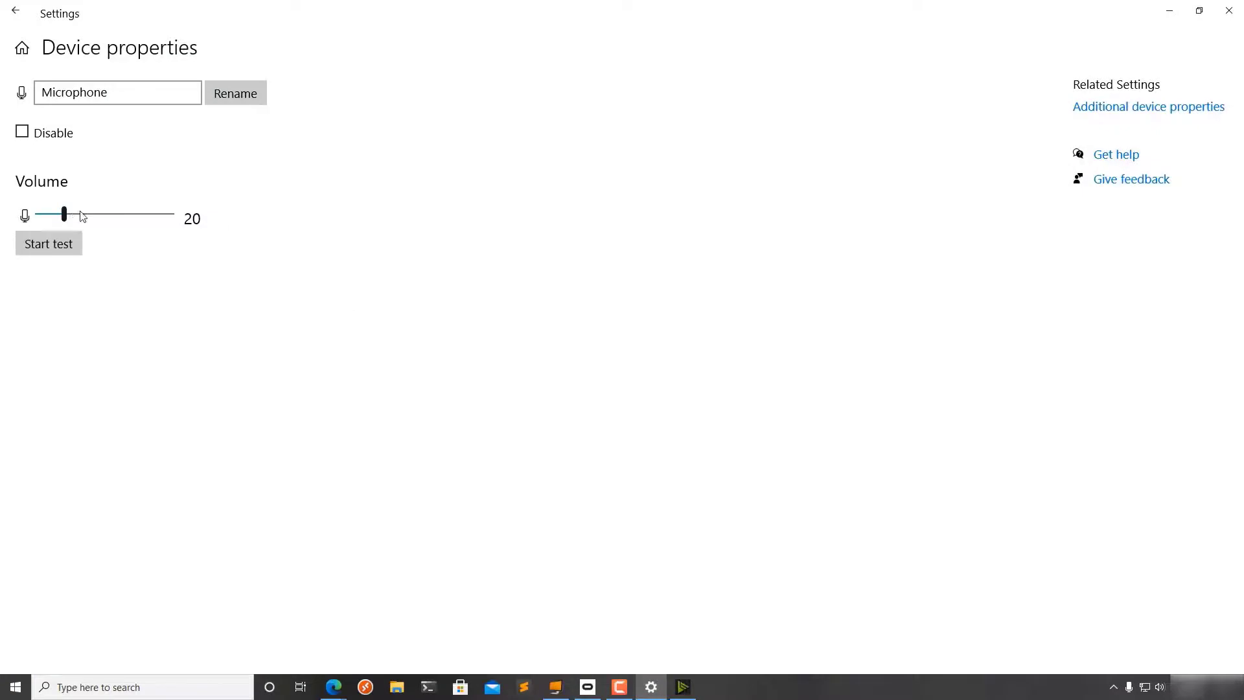
# Raise the microphone volume and the master volume both back to 100.
pyautogui.moveTo(65, 217); pyautogui.dragTo(181, 225)
pyautogui.click(22, 48)
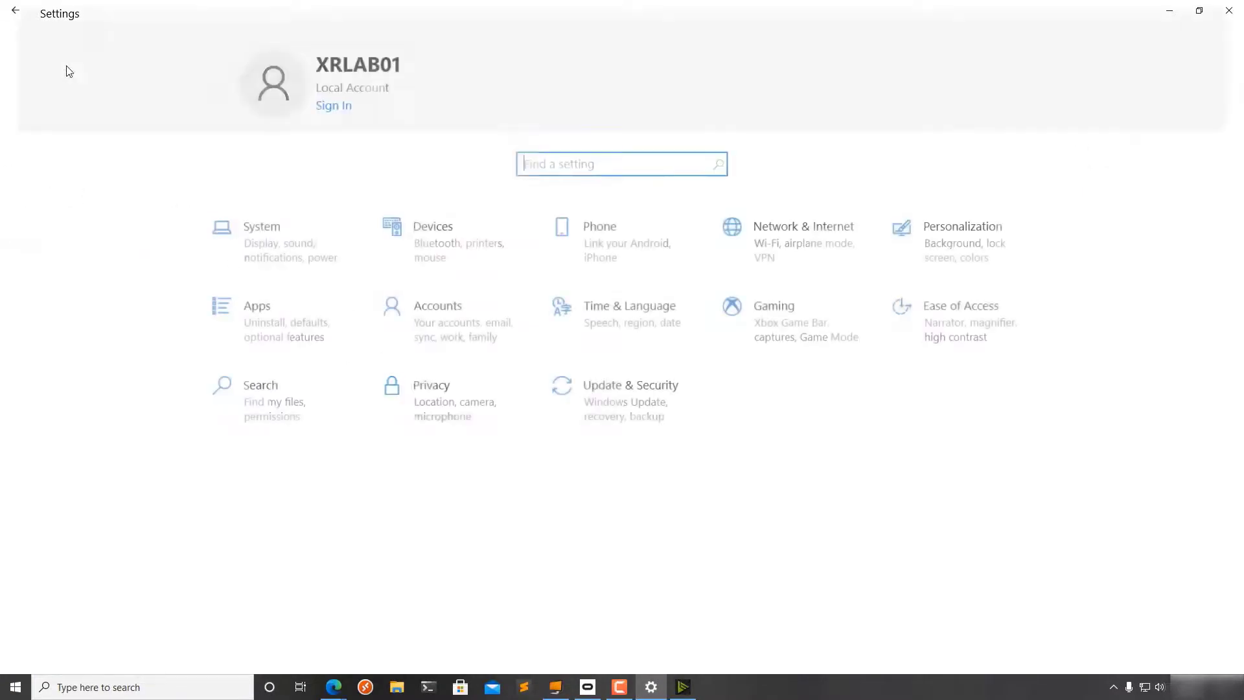
pyautogui.click(22, 10)
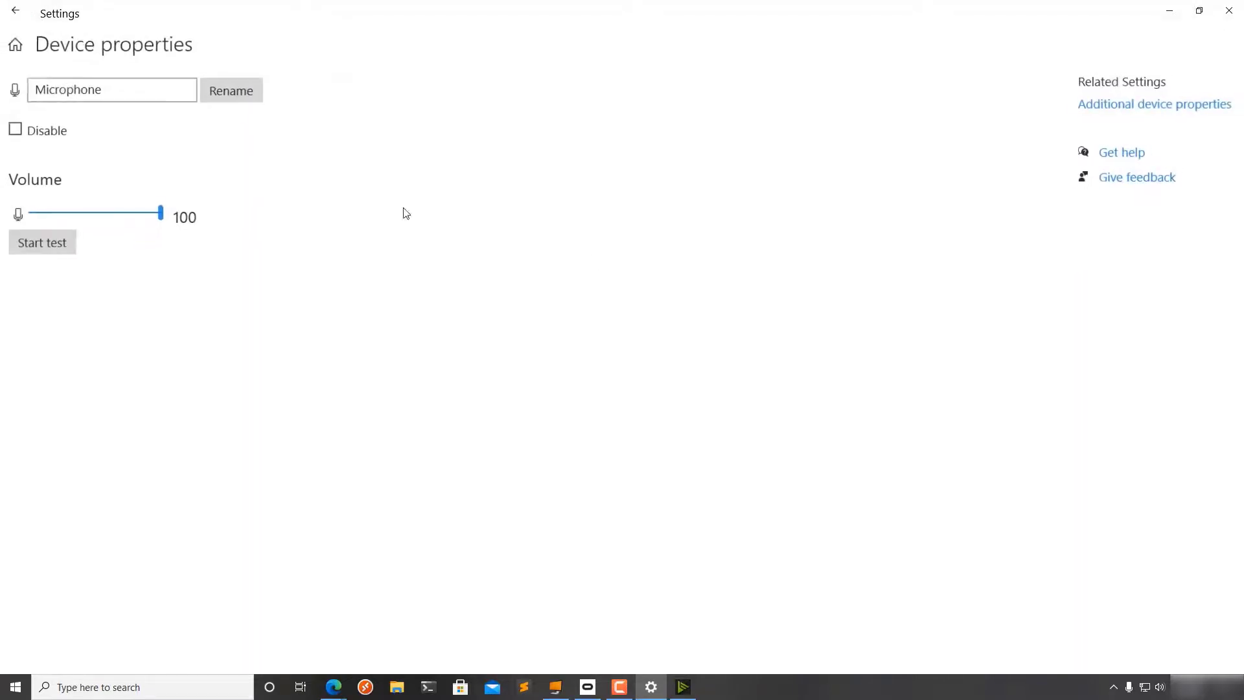
pyautogui.click(16, 10)
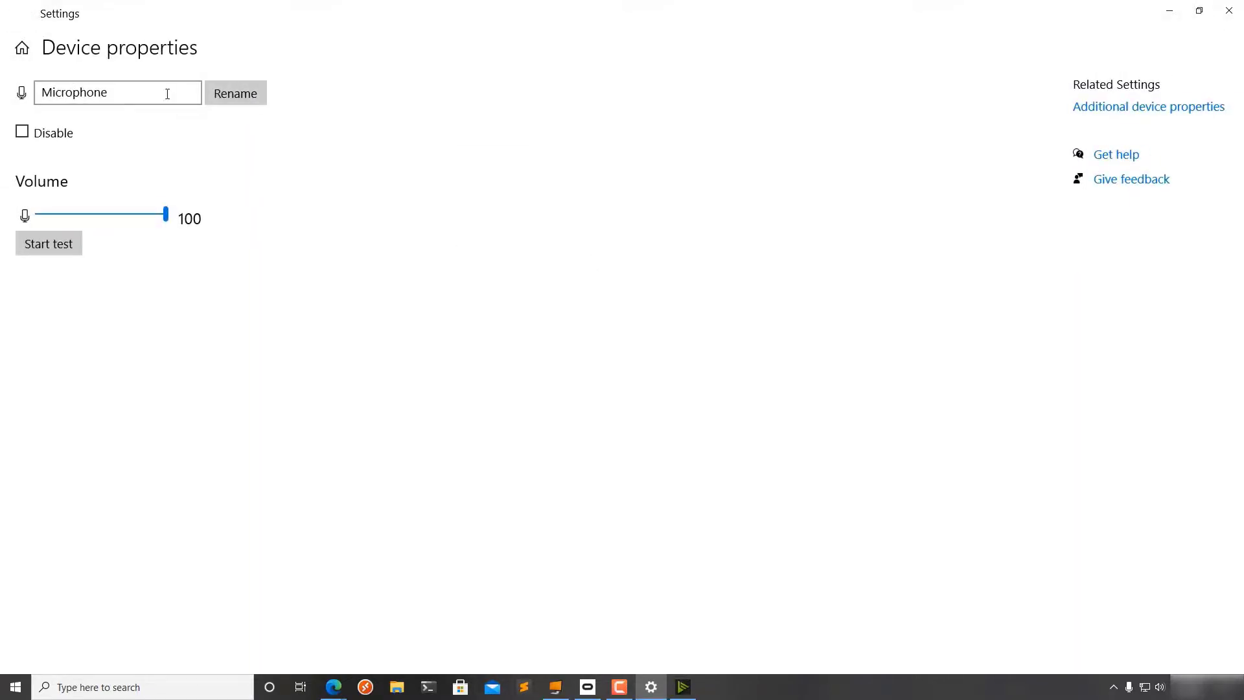
pyautogui.moveTo(321, 281); pyautogui.dragTo(528, 306)
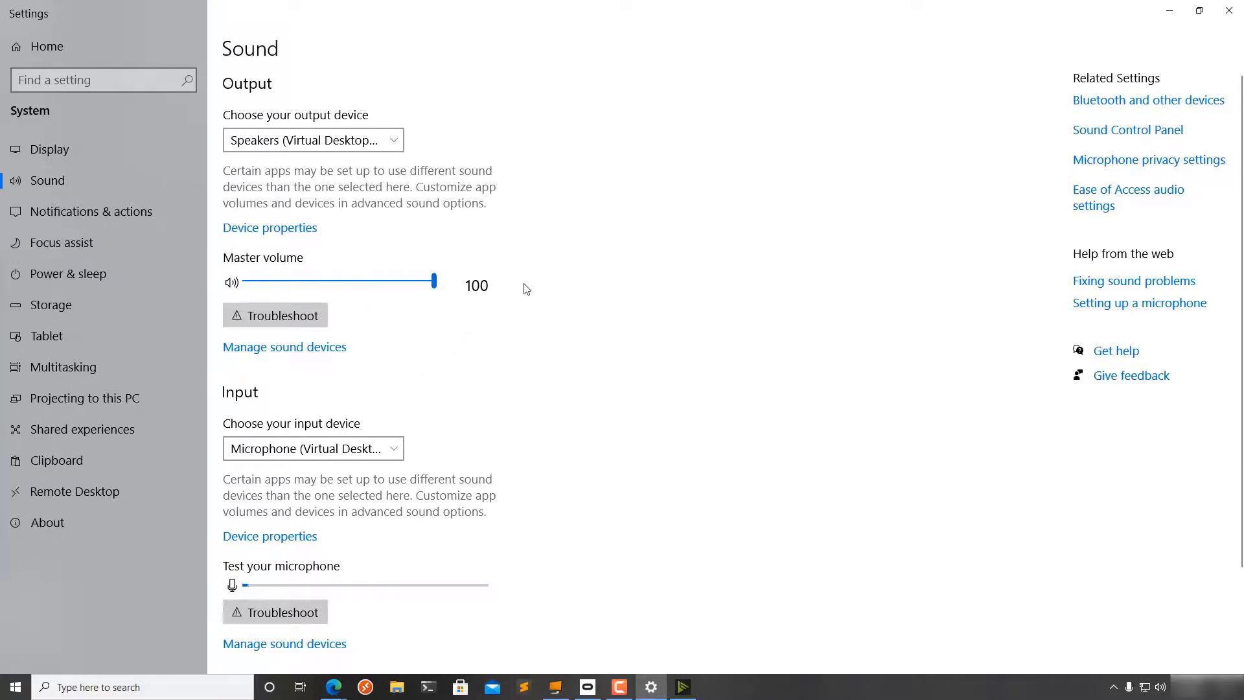
# Confirm both levels at maximum in the Oculus Quest 2 panel, then return to Sound.
pyautogui.click(587, 687)
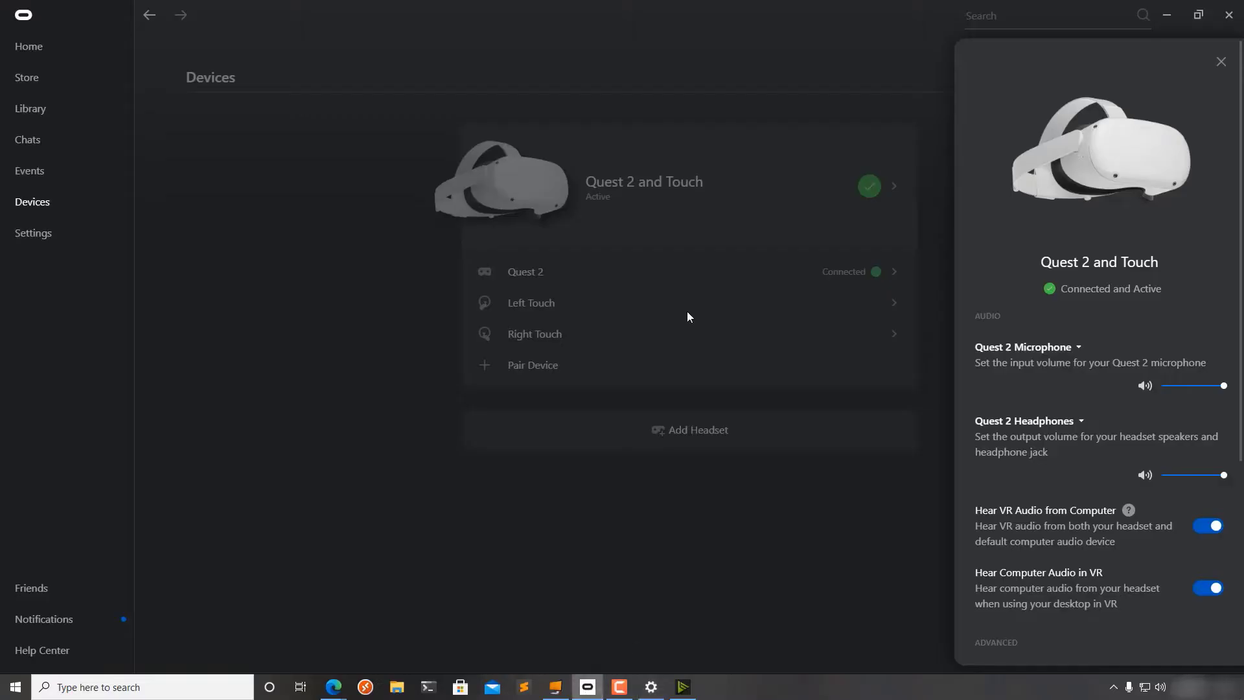
pyautogui.click(588, 495)
pyautogui.click(646, 208)
pyautogui.click(651, 687)
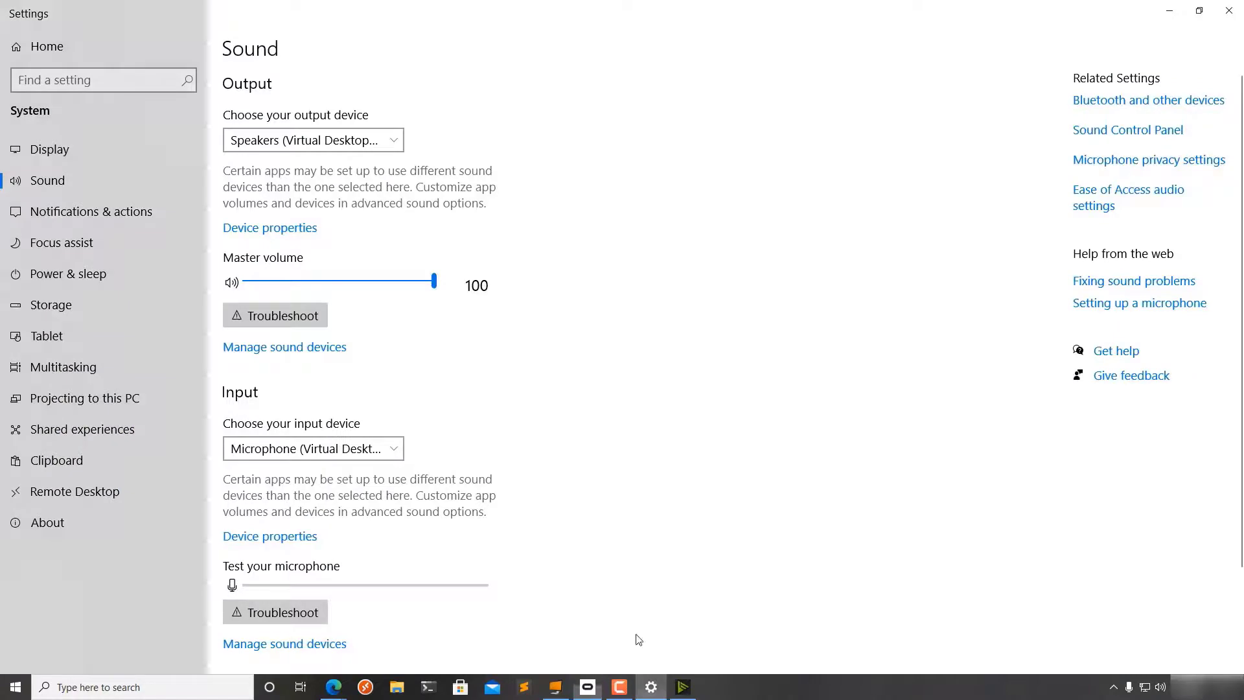
pyautogui.click(273, 538)
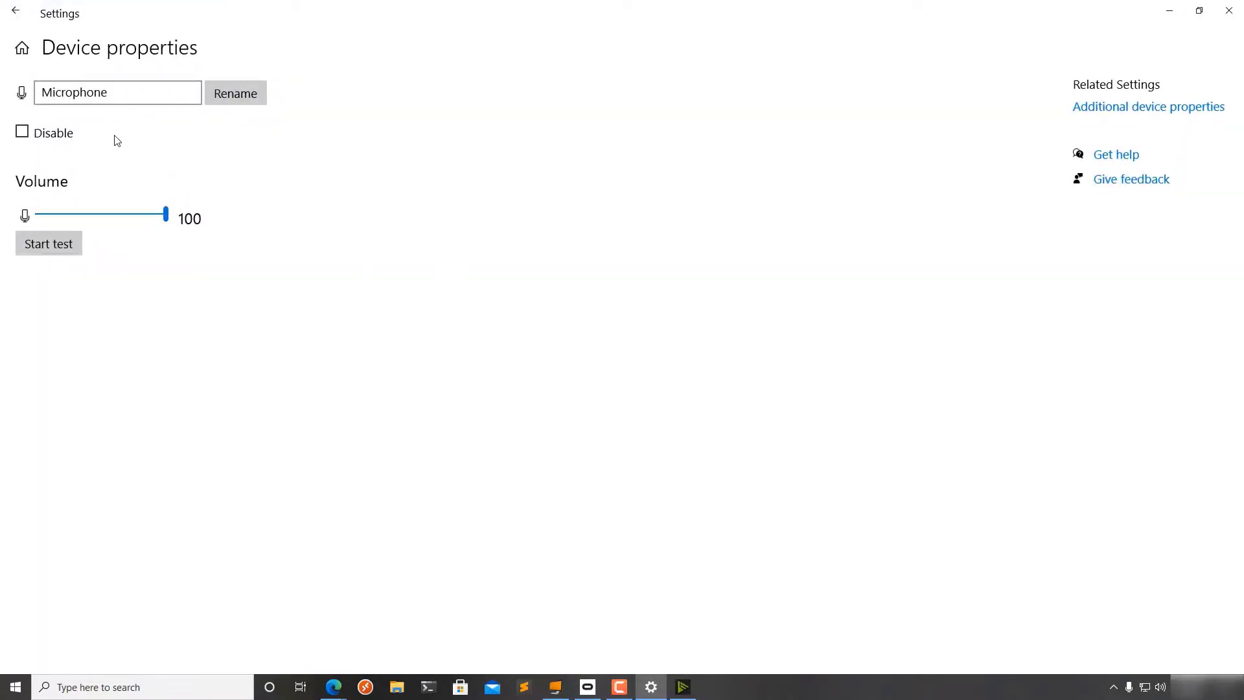
pyautogui.click(16, 11)
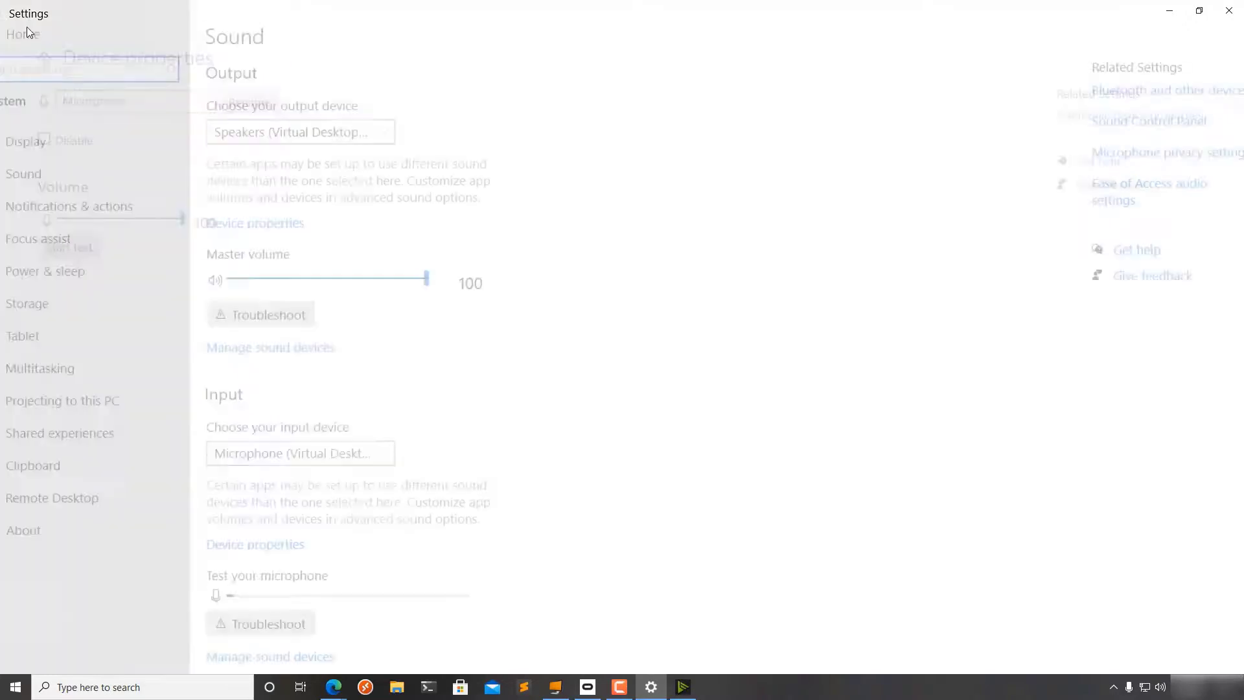